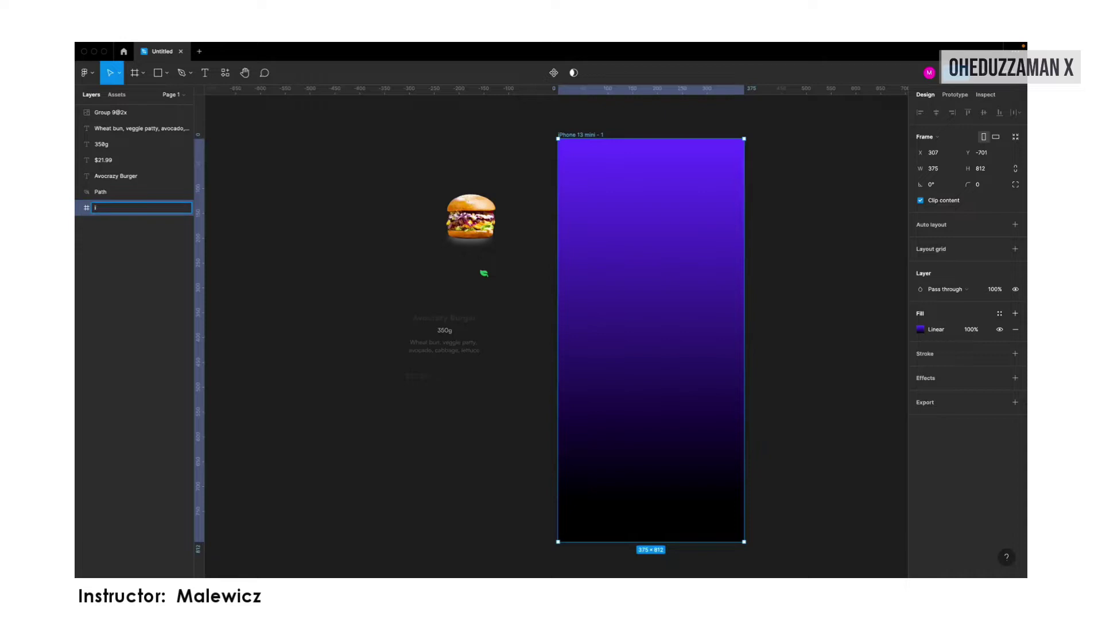
text(ne)
Name the frame iPhone and keep its purple-to-black gradient fill
key(Return)
click(497, 128)
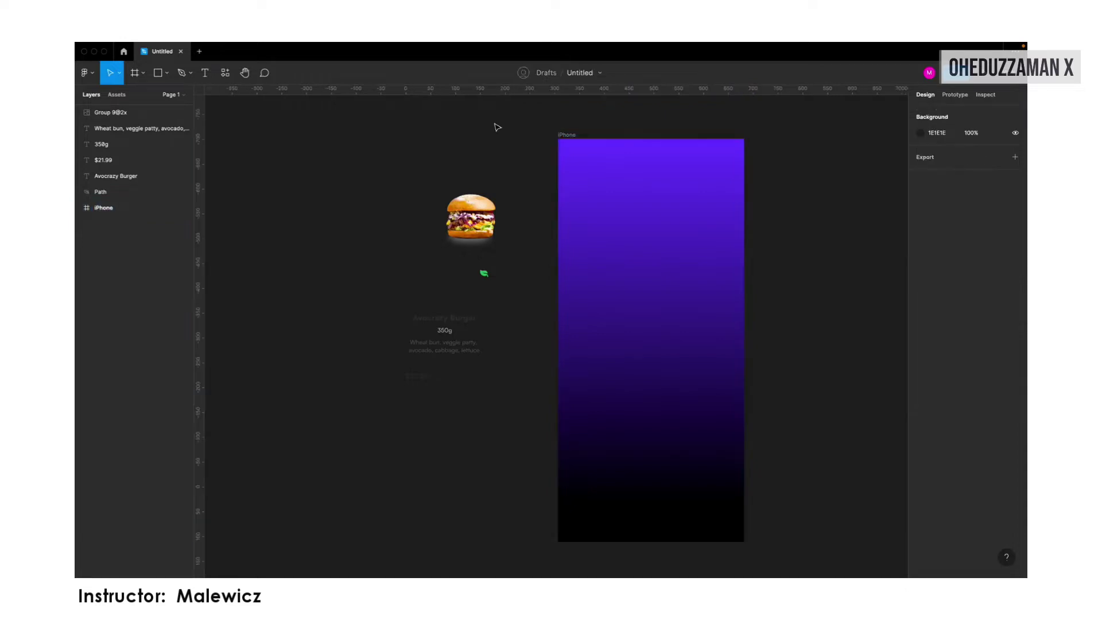
click(607, 242)
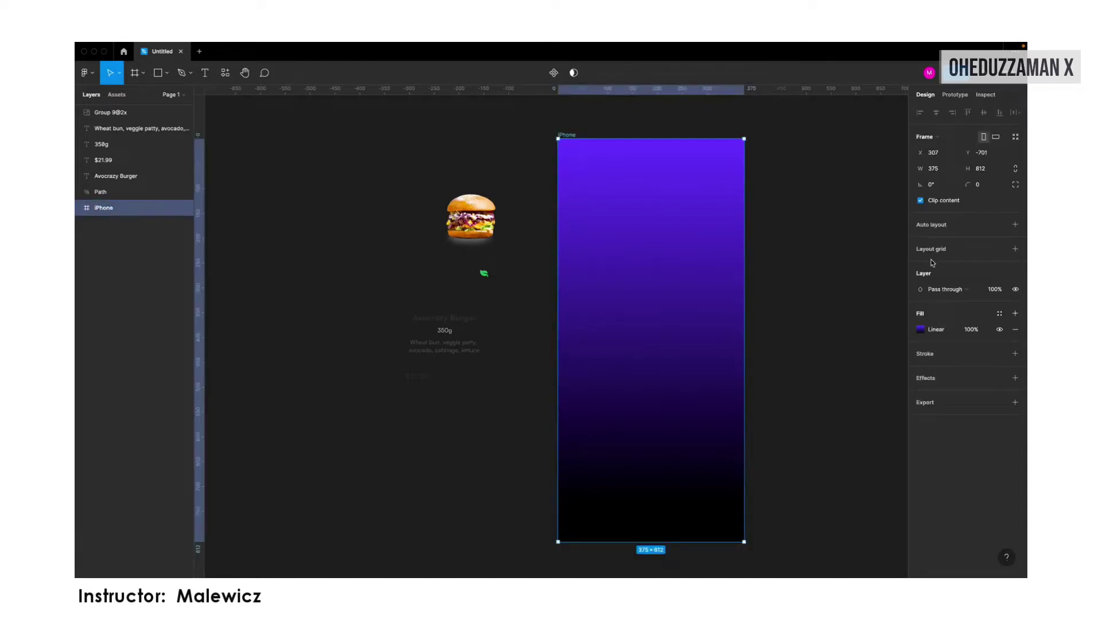
click(921, 330)
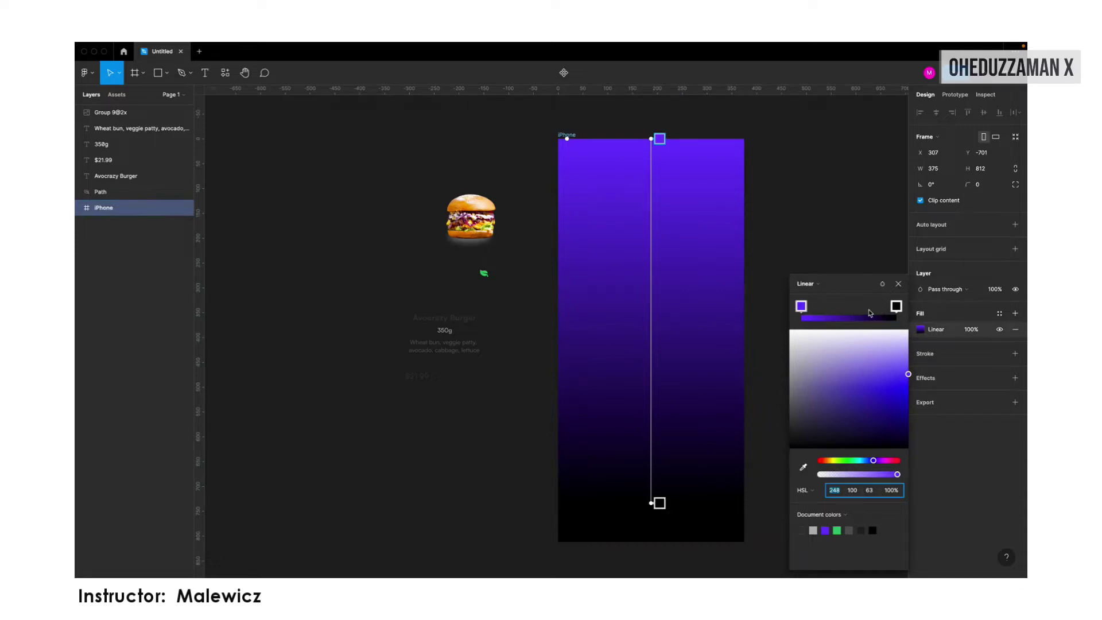
click(1014, 328)
key(ctrl+z)
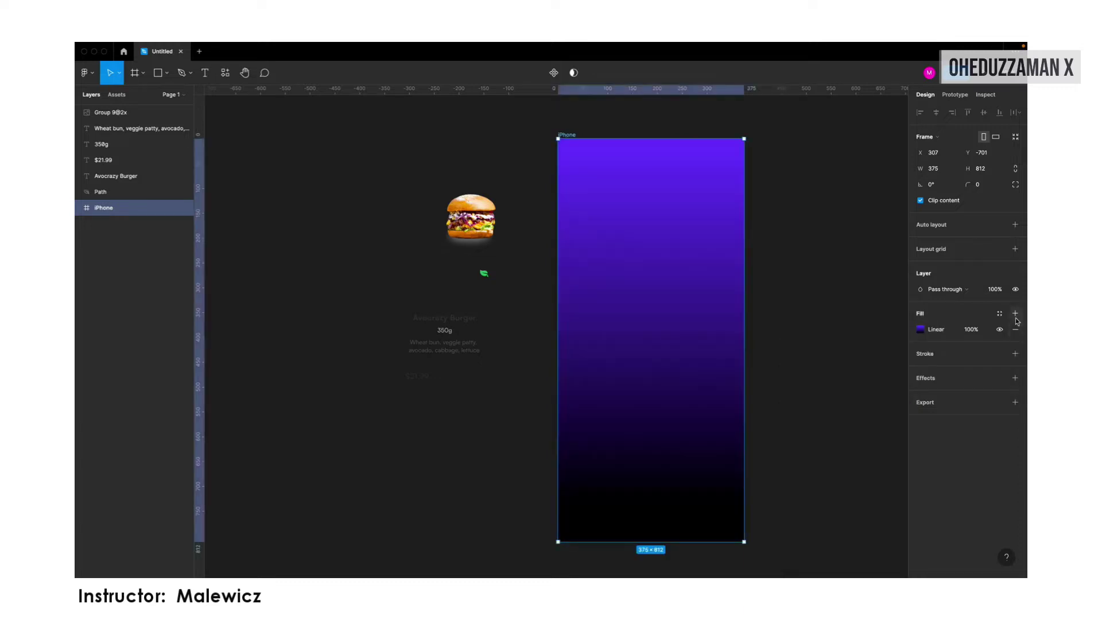
Try a 100% white overlay fill on the iPhone frame, then remove it
click(920, 329)
drag(817, 332, 779, 311)
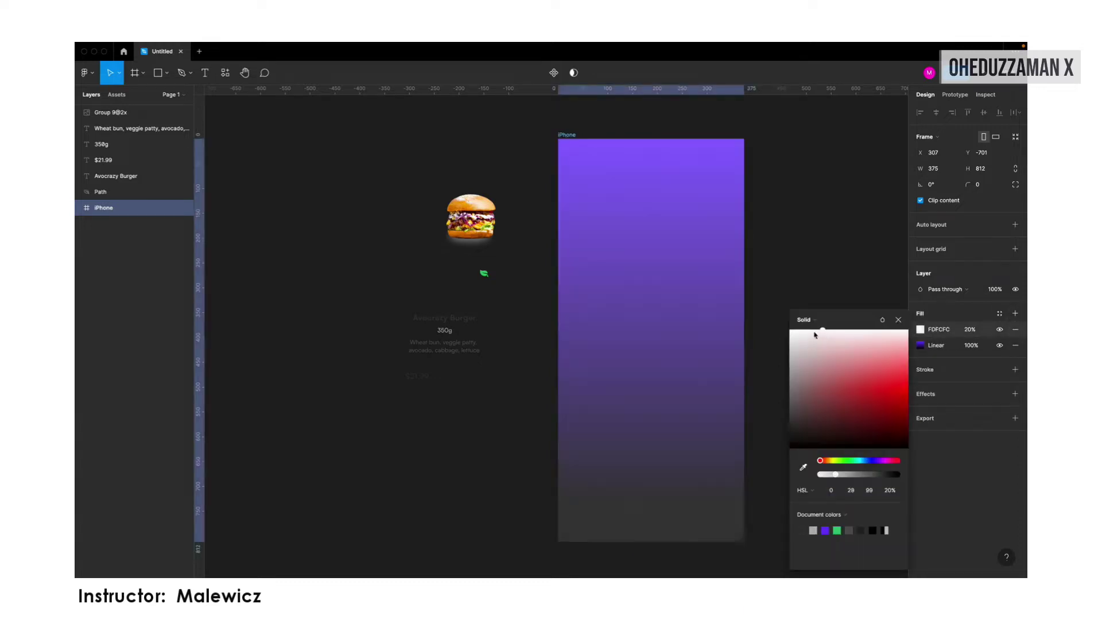
click(822, 324)
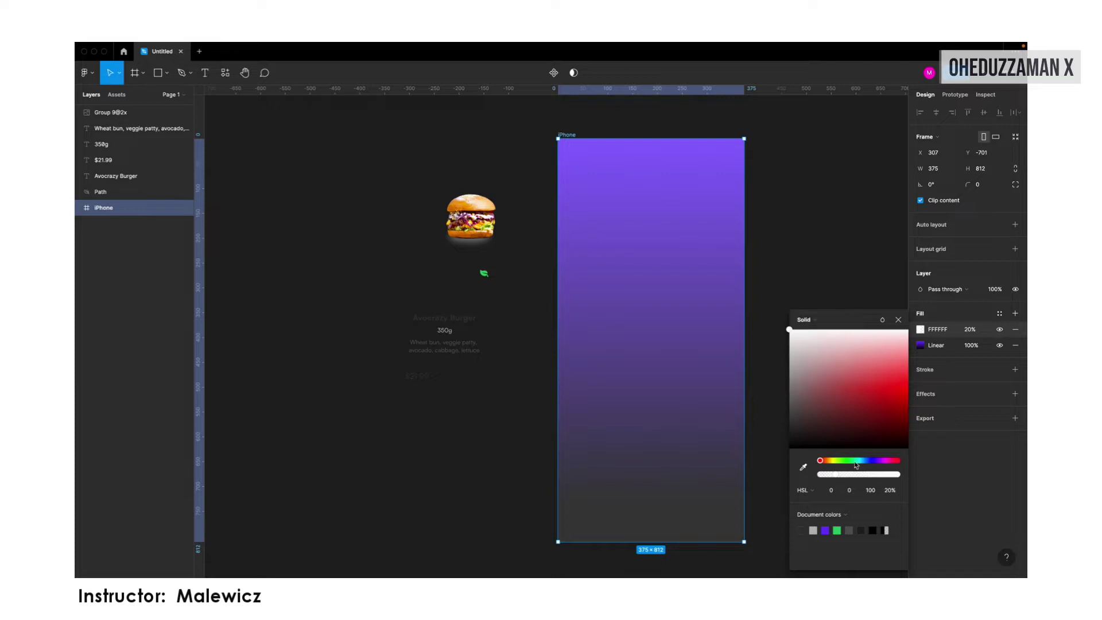
drag(866, 475, 938, 472)
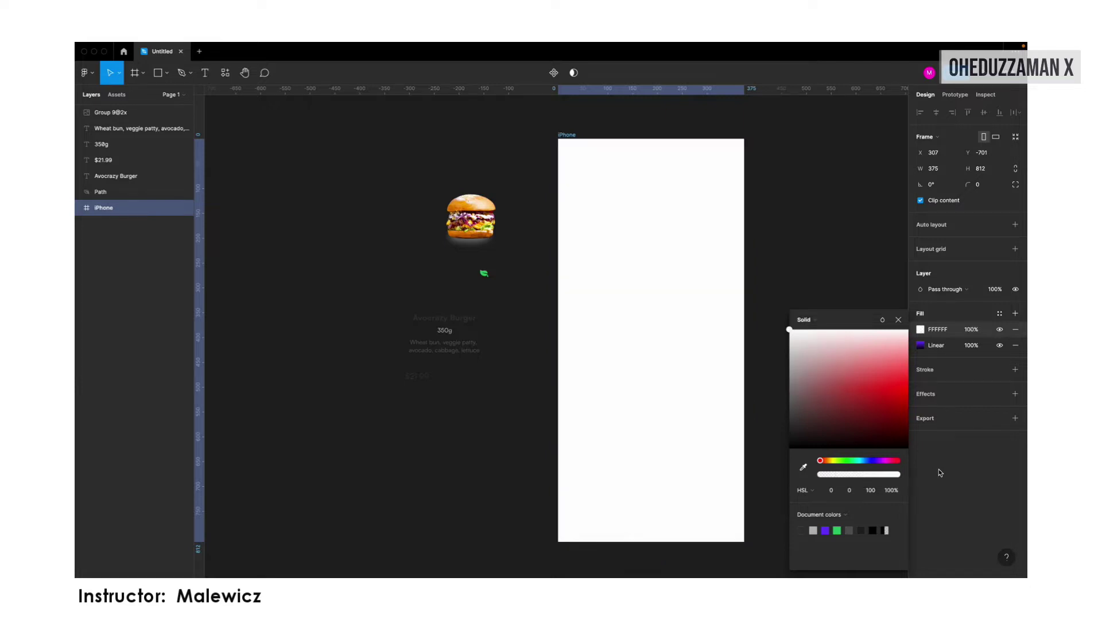
click(897, 321)
click(1016, 332)
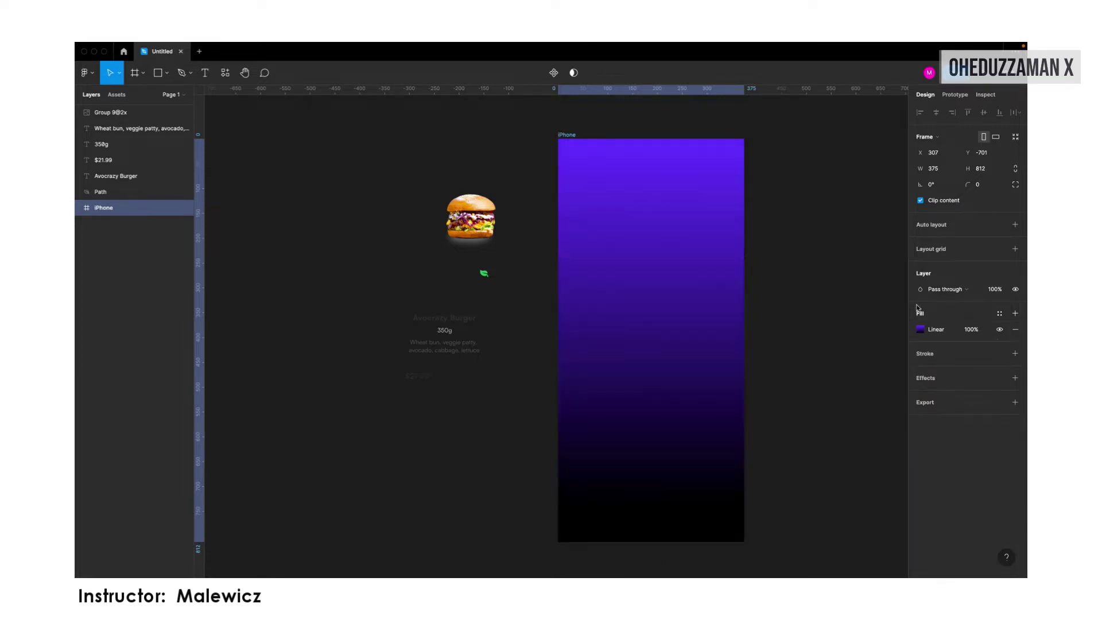
click(849, 285)
Draw a 279-wide bar at the iPhone frame's top, positioned at X 48, Y 10
click(600, 188)
key(r)
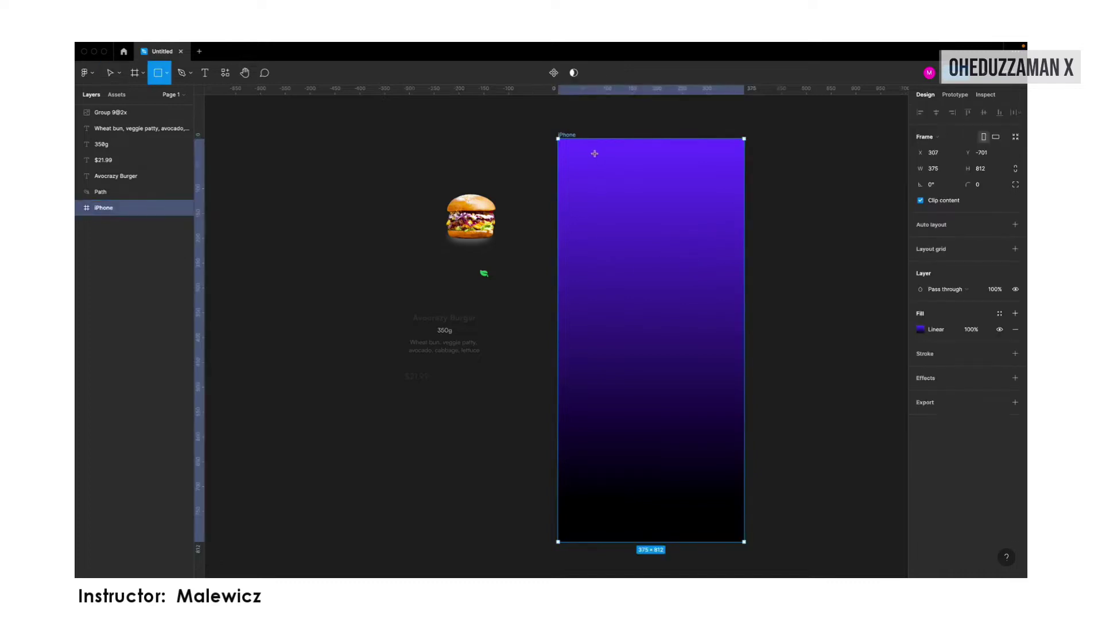
drag(599, 146, 708, 169)
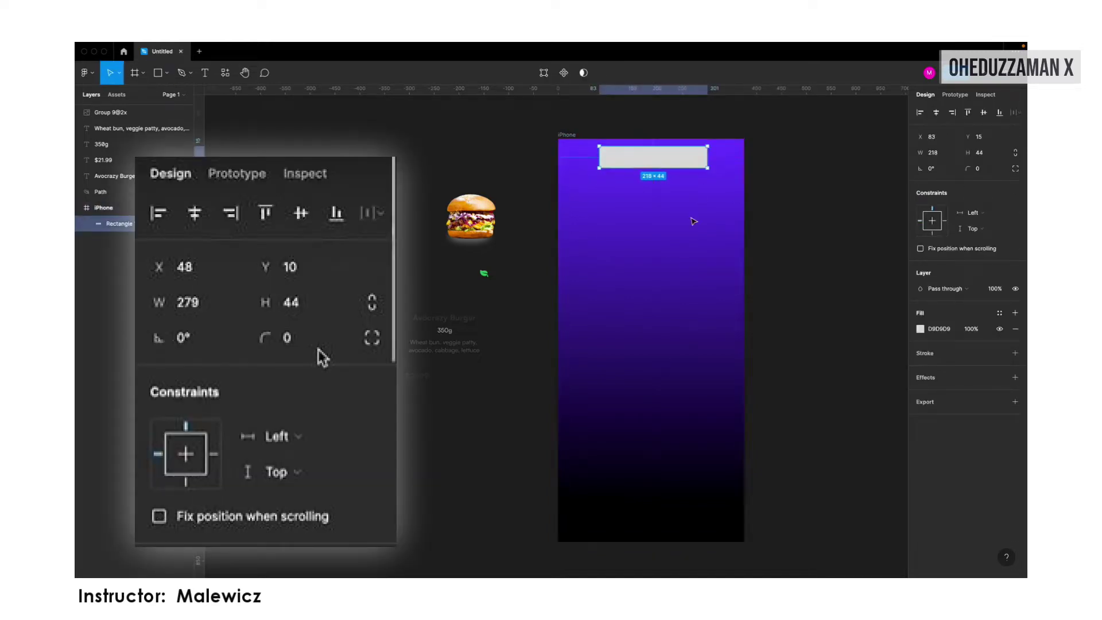
key(shift+Left)
key(shift+Left)
key(shift+Left)
key(shift+Right)
key(shift+Right)
key(shift+Right)
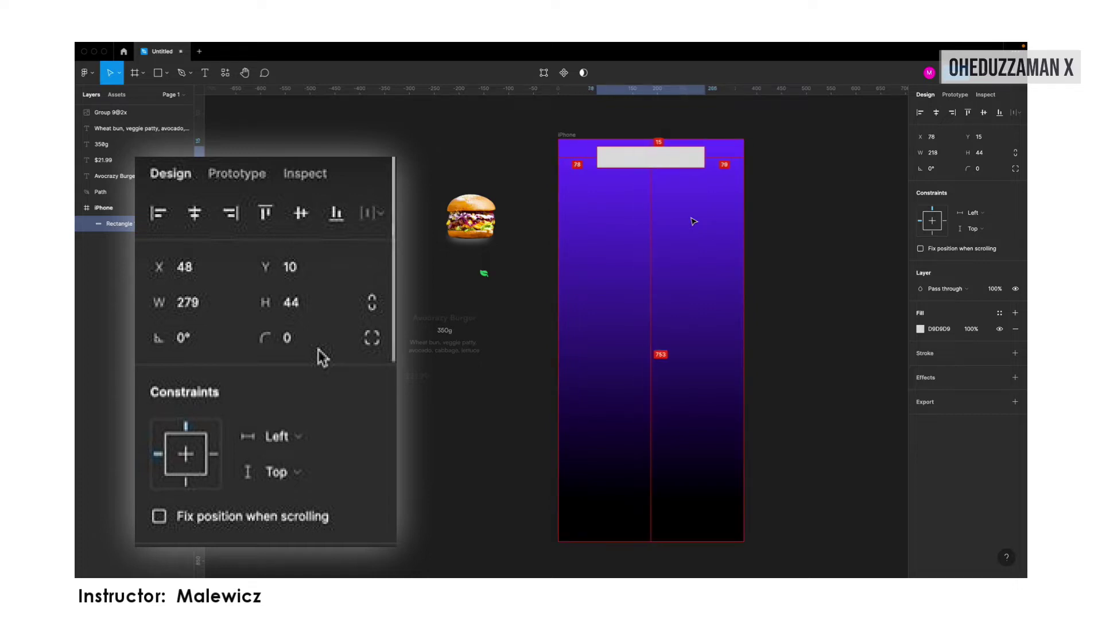
key(shift+Left)
key(shift+Left)
key(shift+Left)
key(Left)
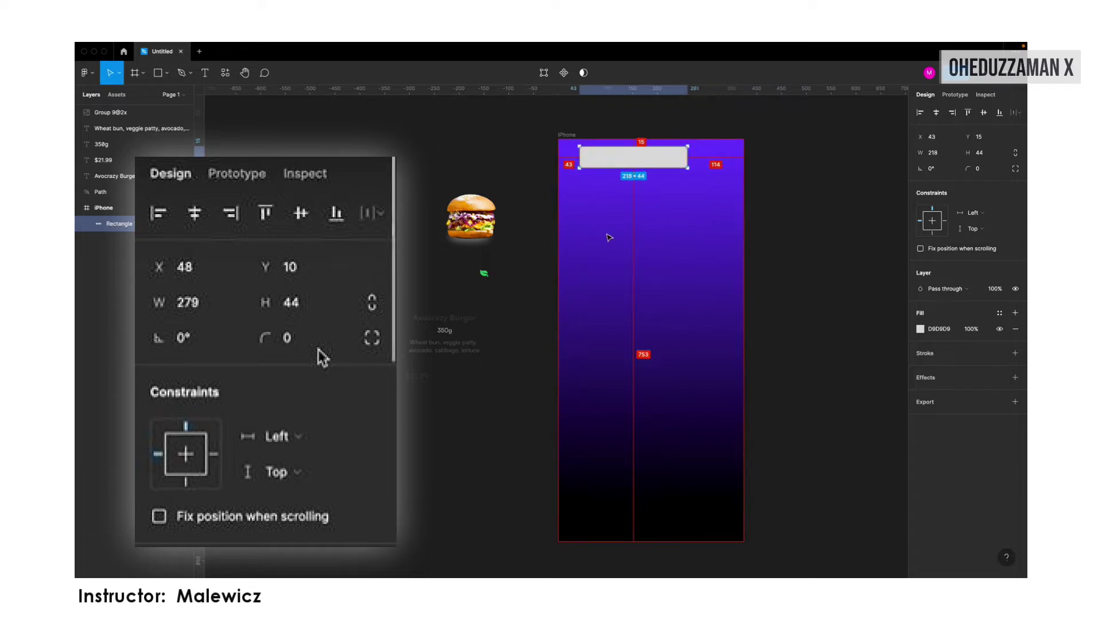
key(Up)
key(Up)
key(Up)
key(Up)
key(Up)
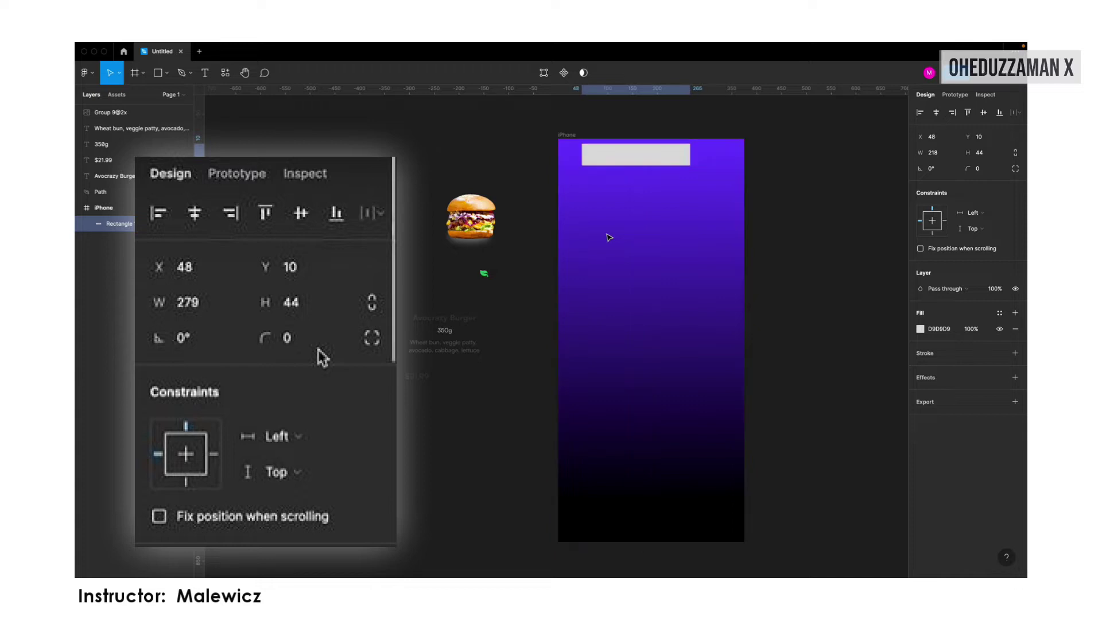
key(ctrl+shift+Right)
key(ctrl+shift+Right)
key(ctrl+shift+Right)
key(ctrl+shift+Right)
key(ctrl+shift+Right)
key(ctrl+shift+Right)
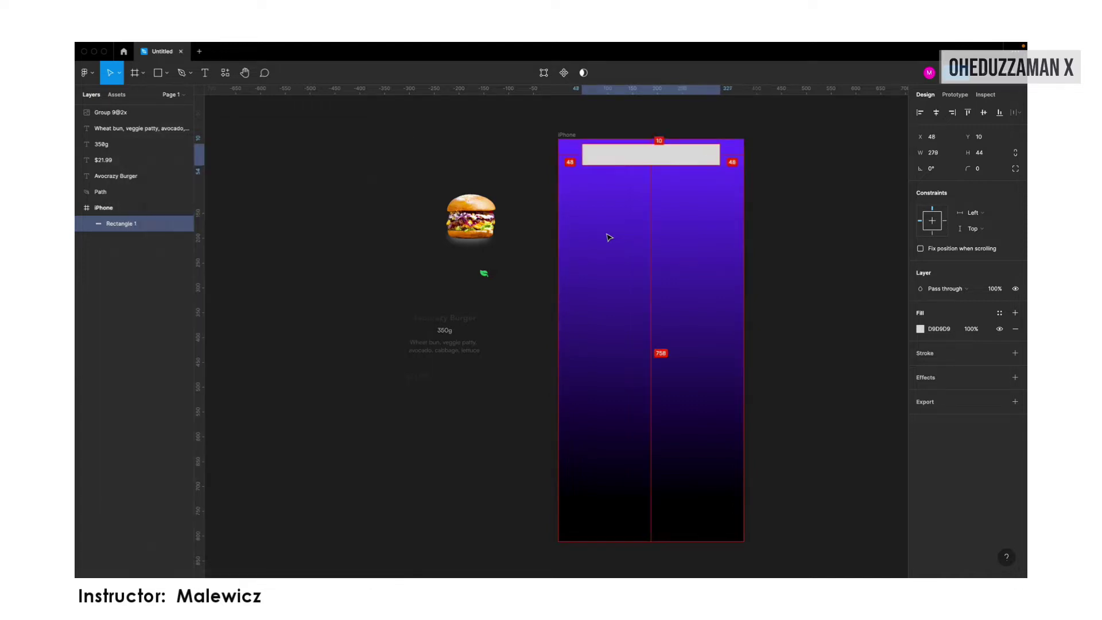
Give the bar 32 px corners and a black 000000 fill, and stretch it to 274 tall
click(979, 169)
text(32)
key(Return)
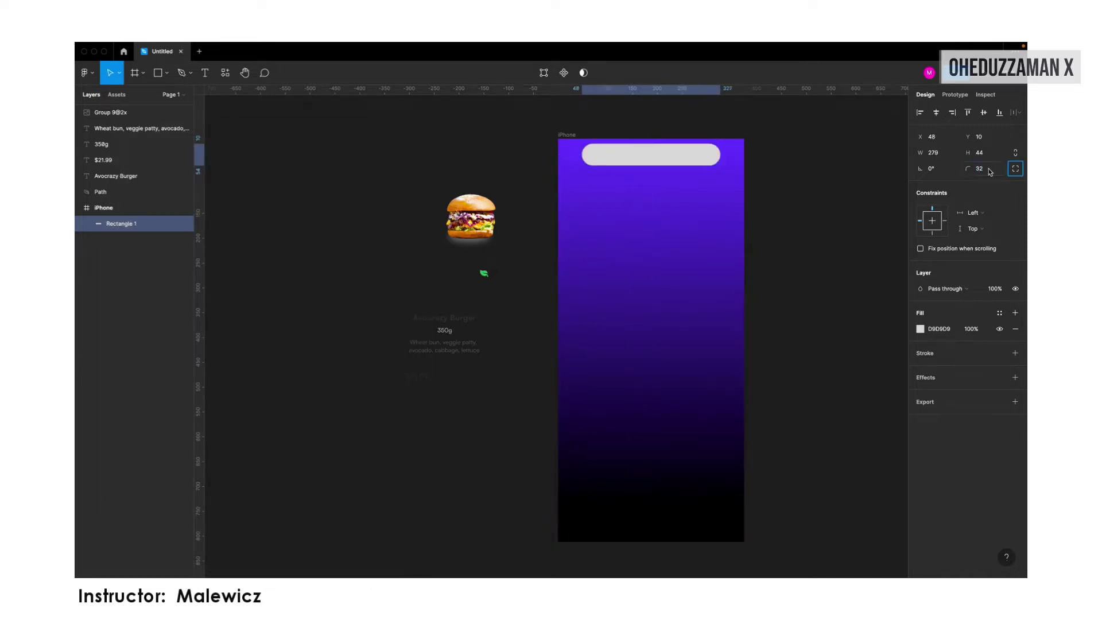
click(920, 327)
drag(836, 423, 783, 466)
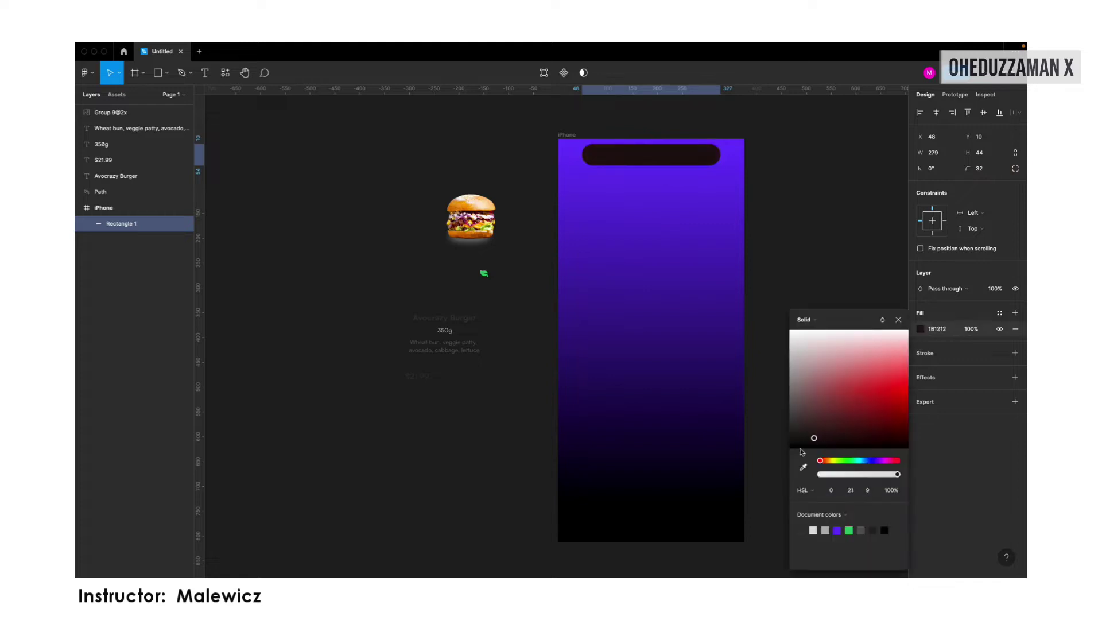
click(795, 209)
click(614, 155)
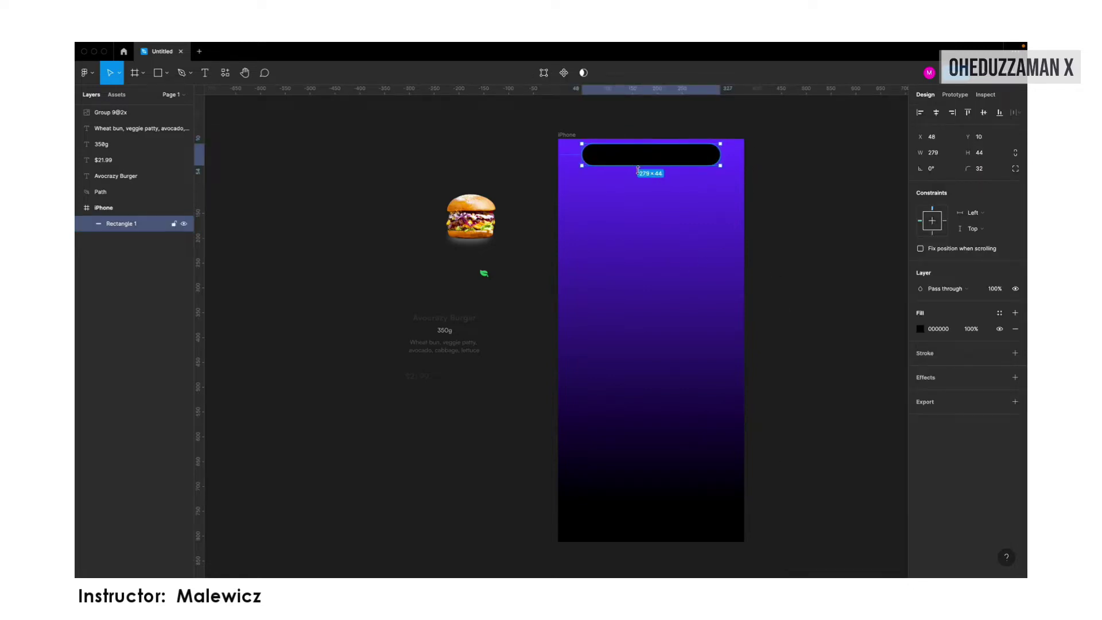
drag(640, 166, 634, 280)
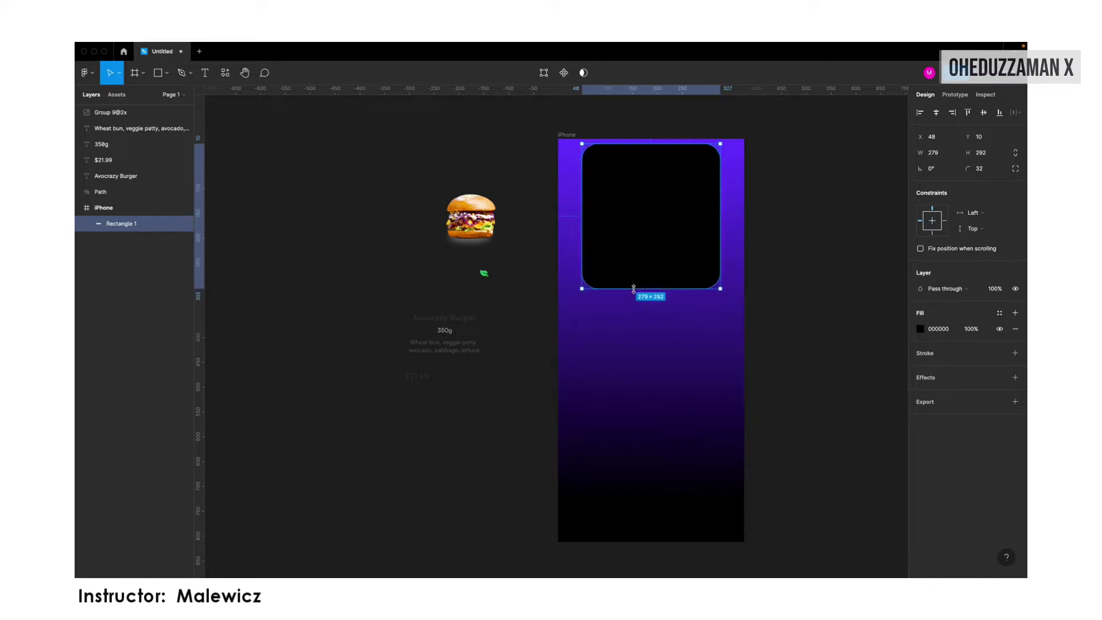
click(846, 286)
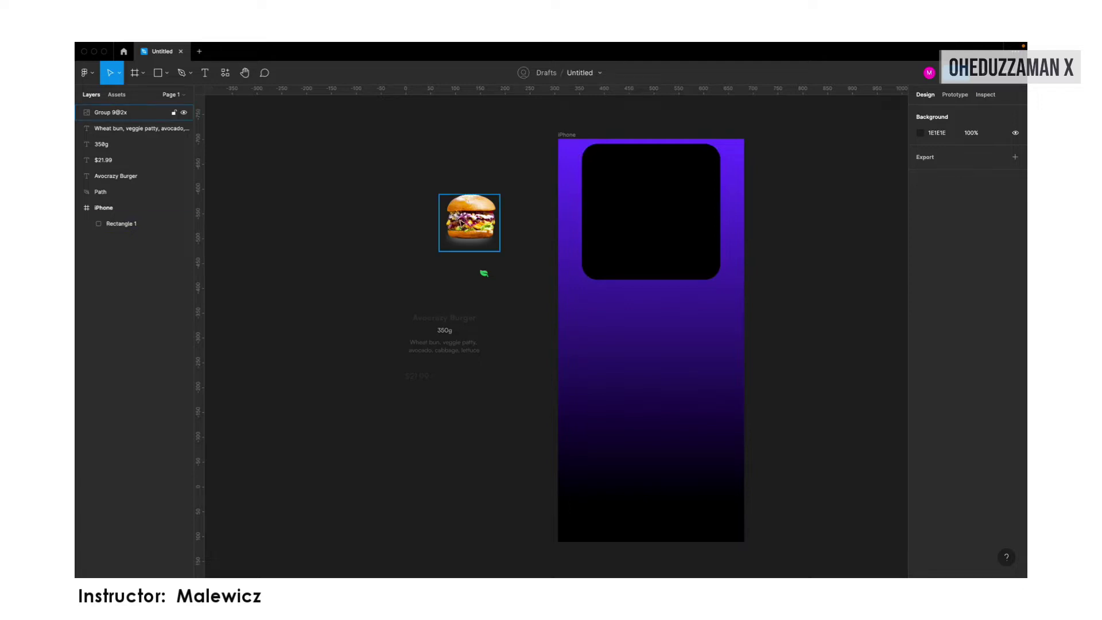
Draw a white 150×150 square behind the burger image
click(465, 225)
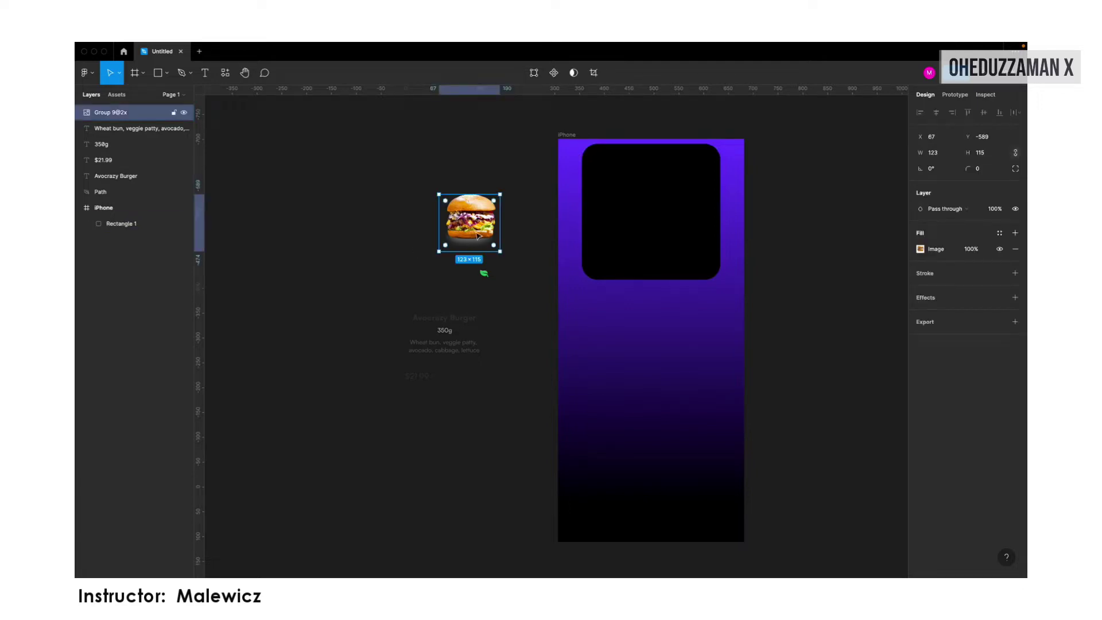
key(r)
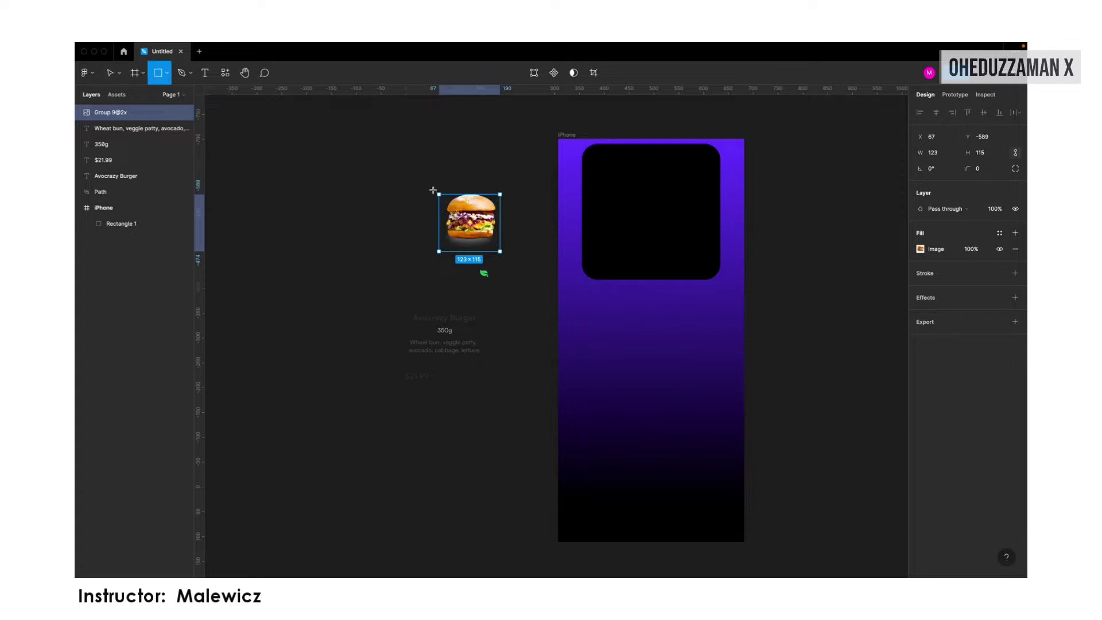
drag(429, 186, 504, 250)
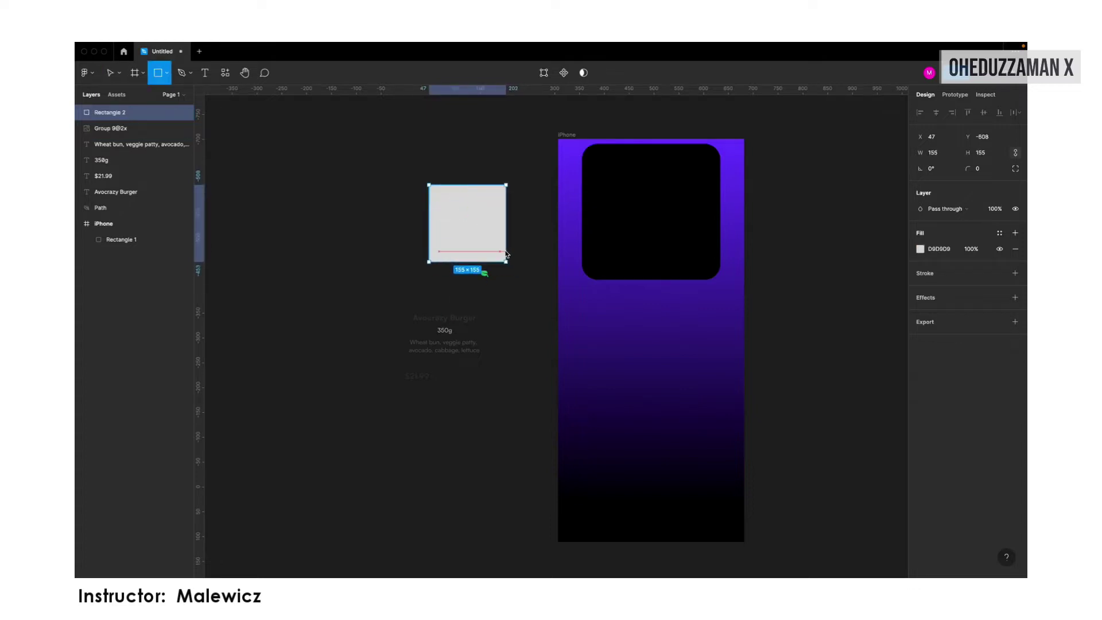
drag(505, 251, 504, 247)
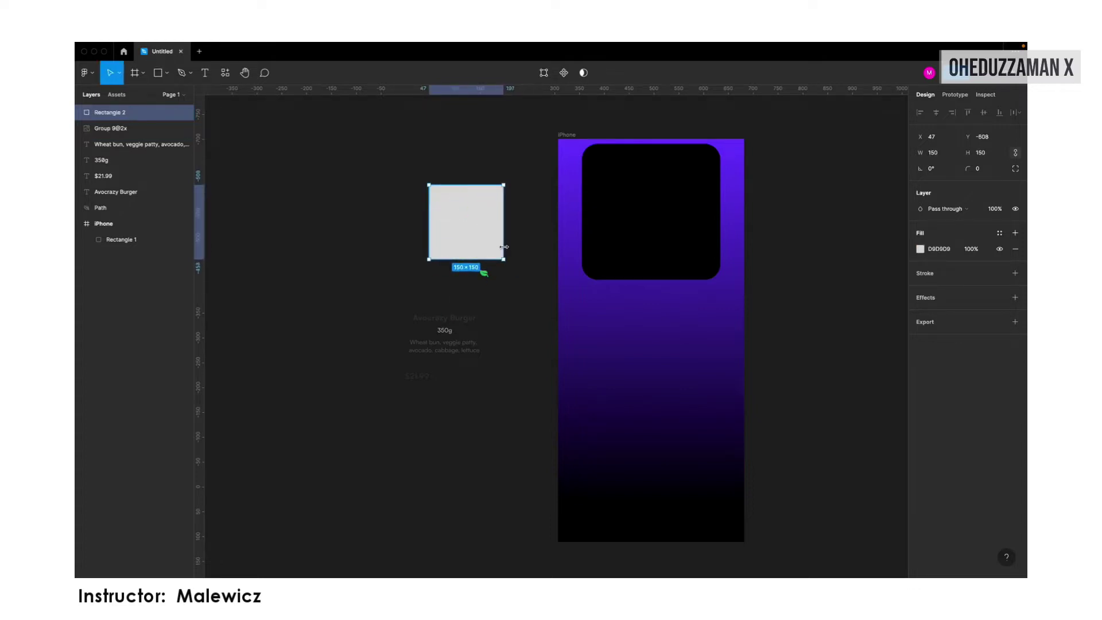
drag(130, 119, 130, 136)
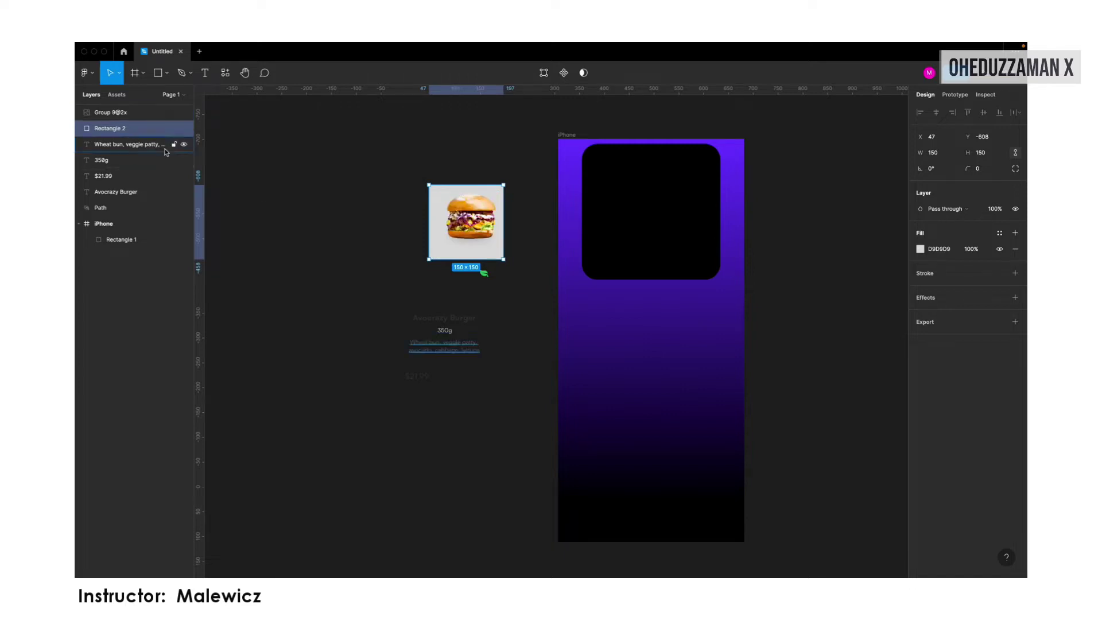
click(920, 249)
drag(809, 284, 788, 266)
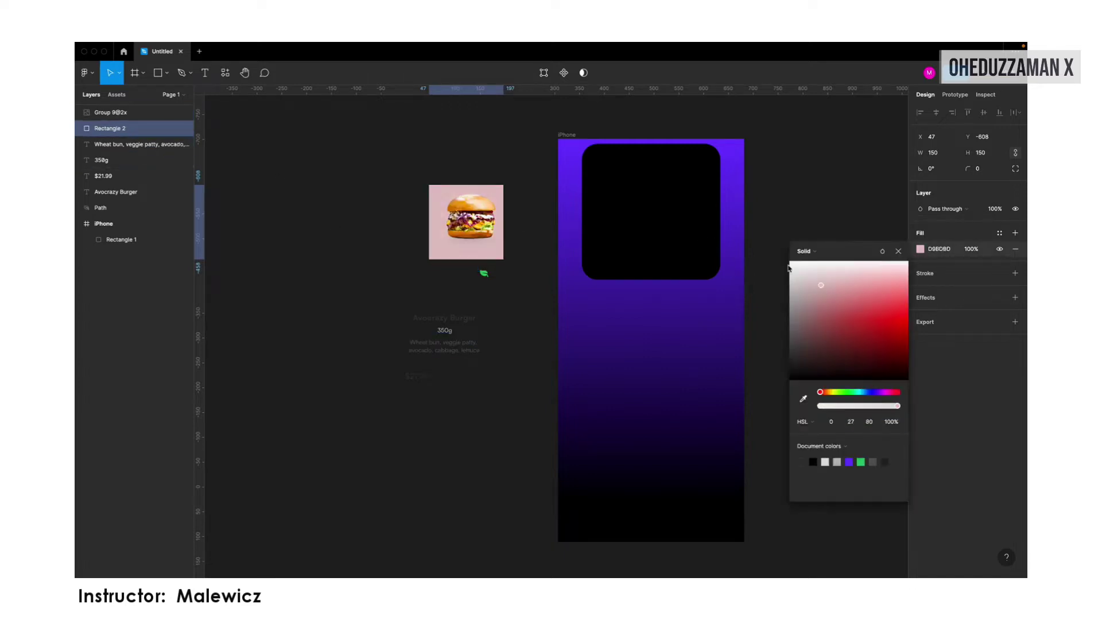
click(786, 181)
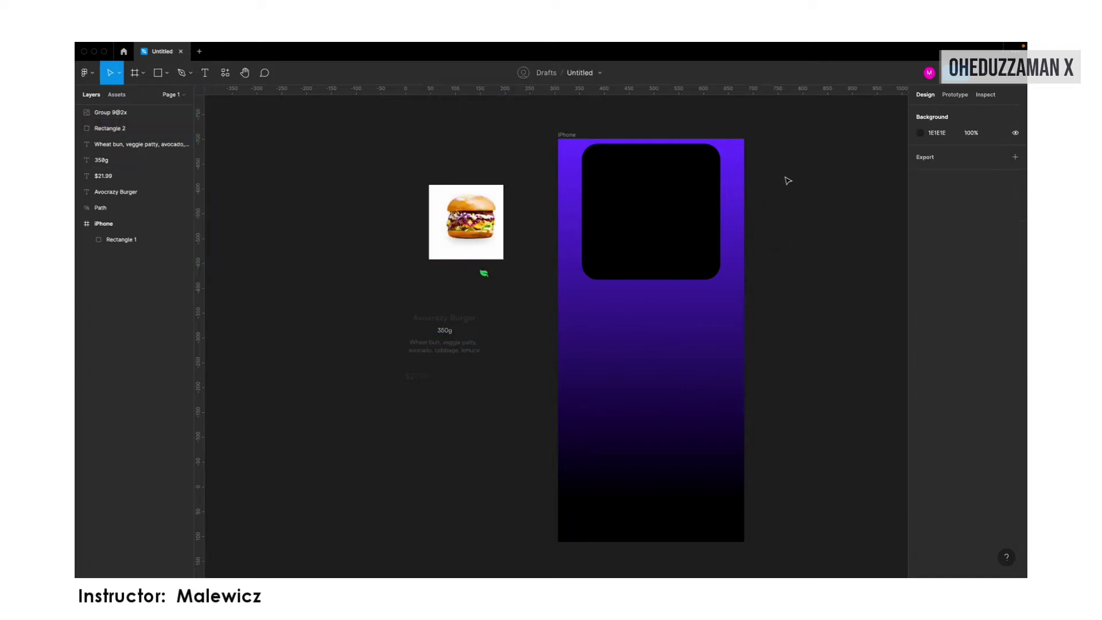
Centre the burger on the square, group them at 80×80, and move the group to the card's top-left
click(431, 256)
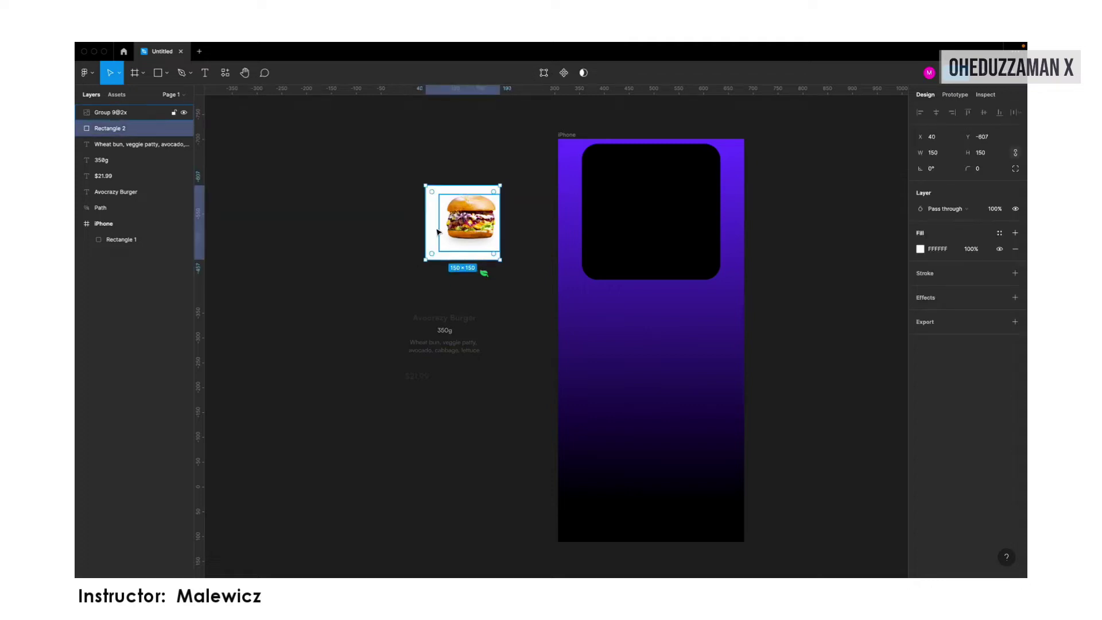
click(477, 231)
drag(476, 231, 467, 234)
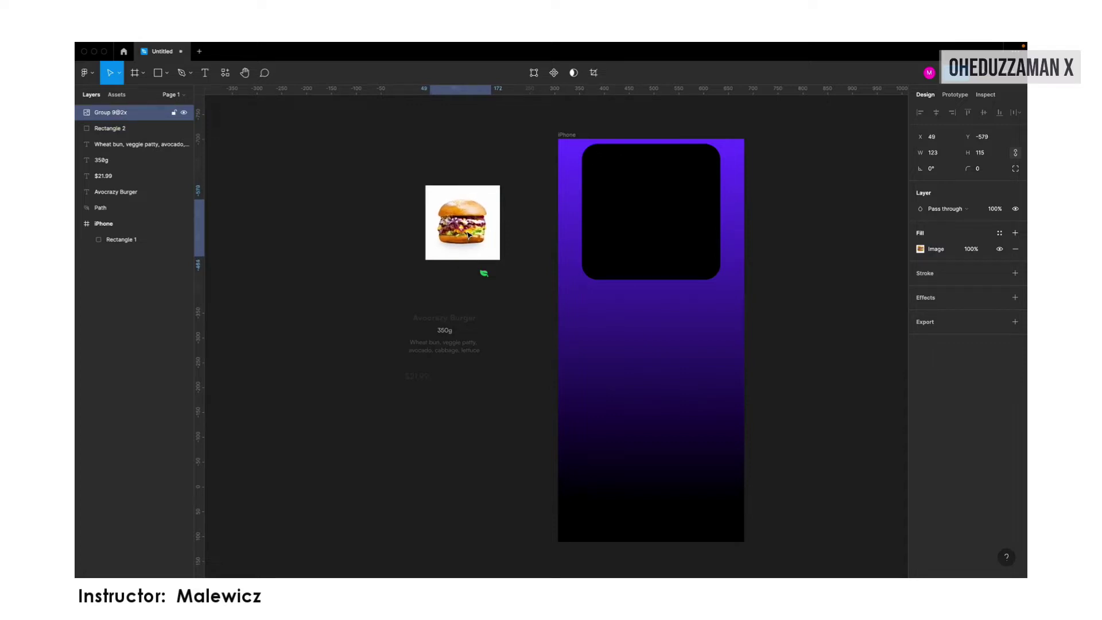
shift+click(486, 191)
key(ctrl+g)
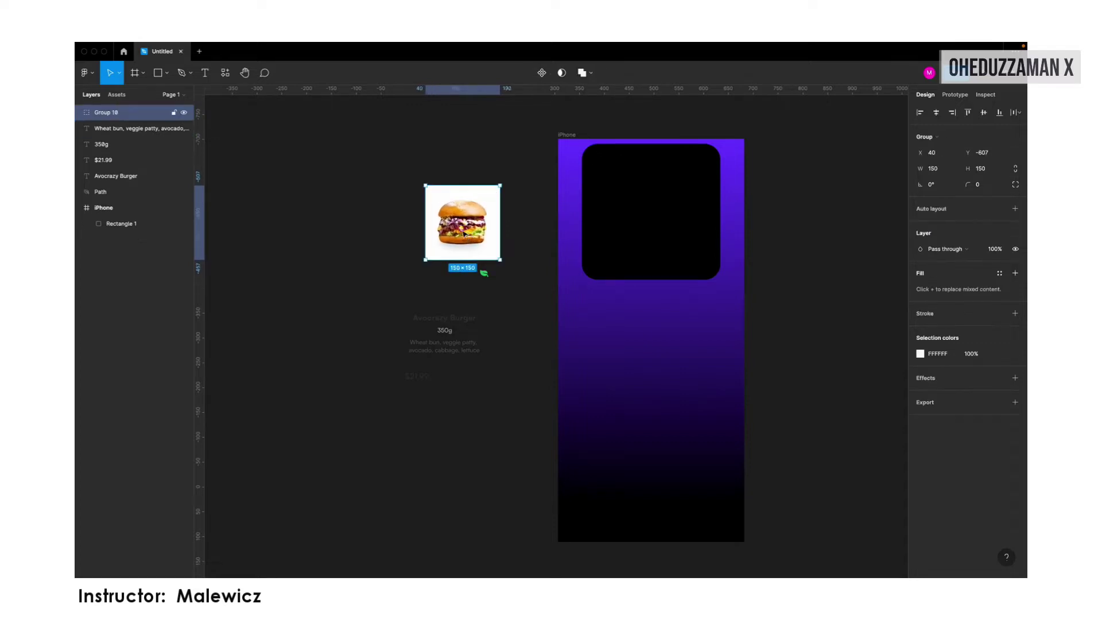
click(997, 168)
text(80)
key(Return)
drag(453, 213, 621, 184)
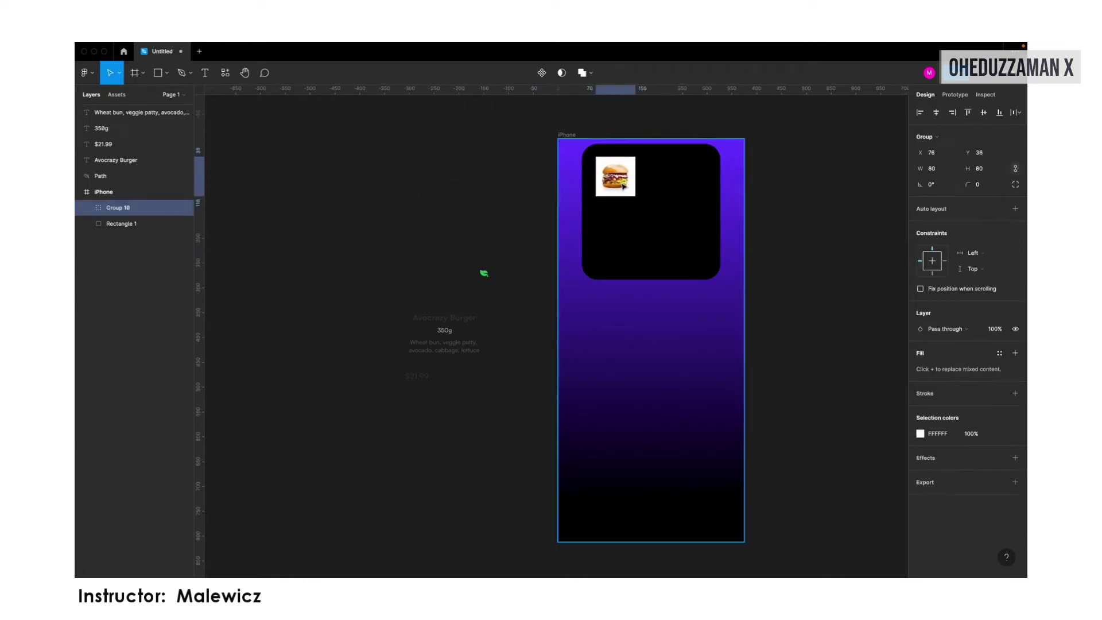
scroll(618, 155, up, 3)
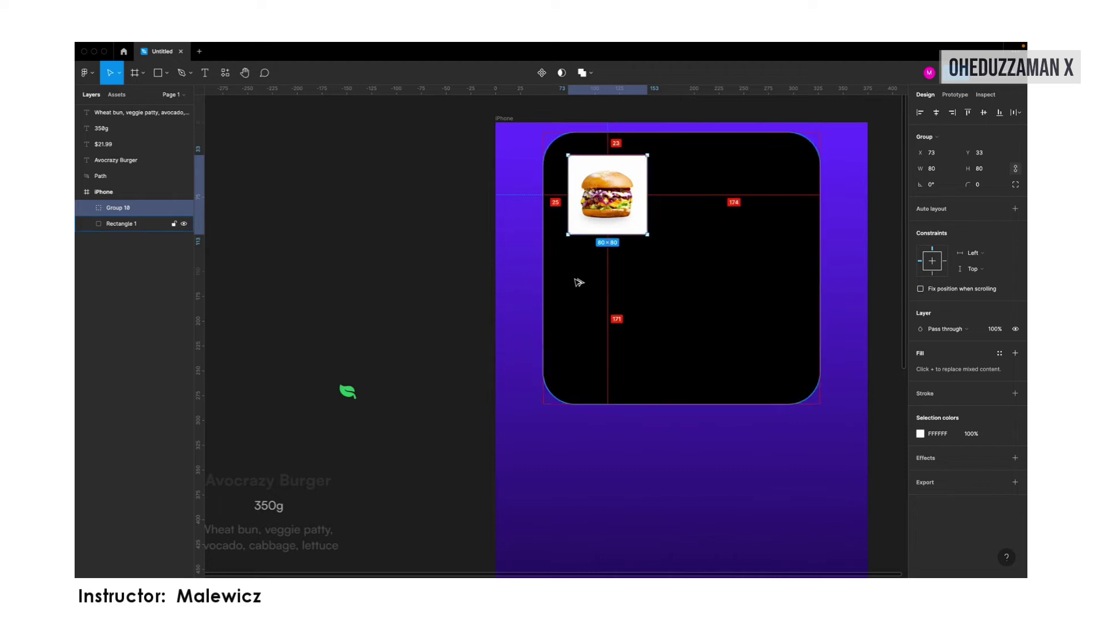
Nudge the burger group one pixel, then give the new grey card rectangle 32 px corners
key(Left)
key(Down)
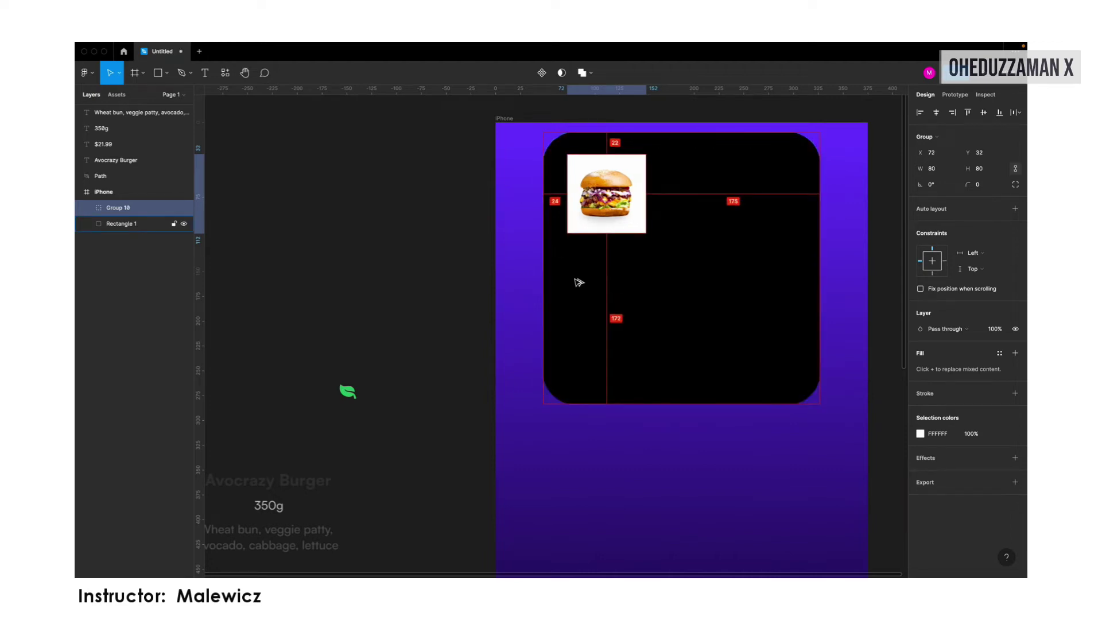
click(578, 282)
scroll(579, 282, up, 2)
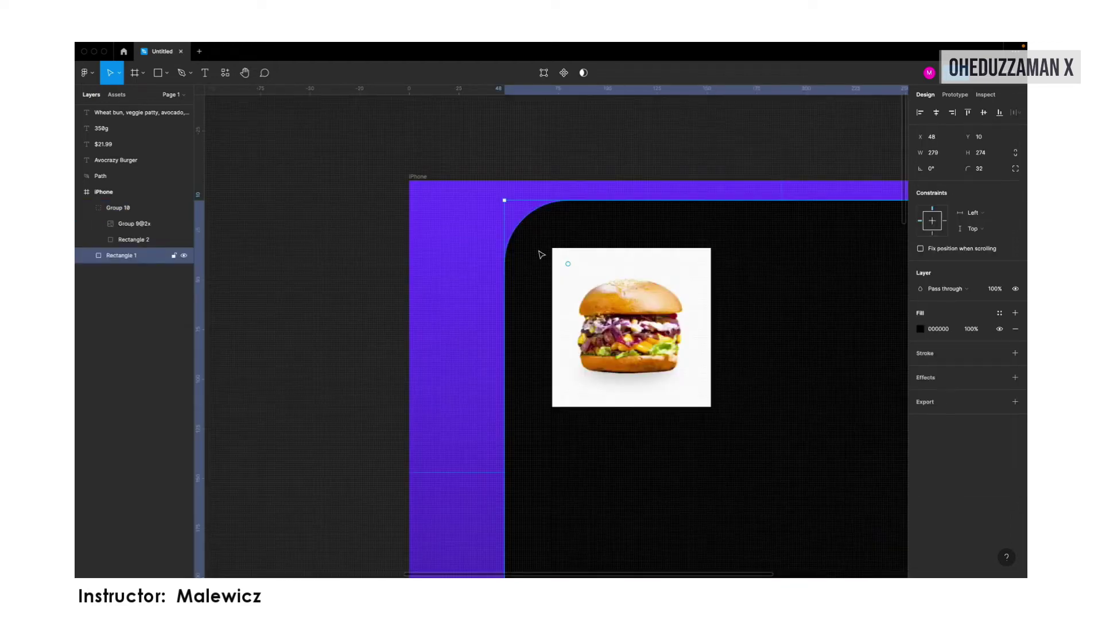
scroll(517, 285, up, 1)
scroll(492, 286, down, 2)
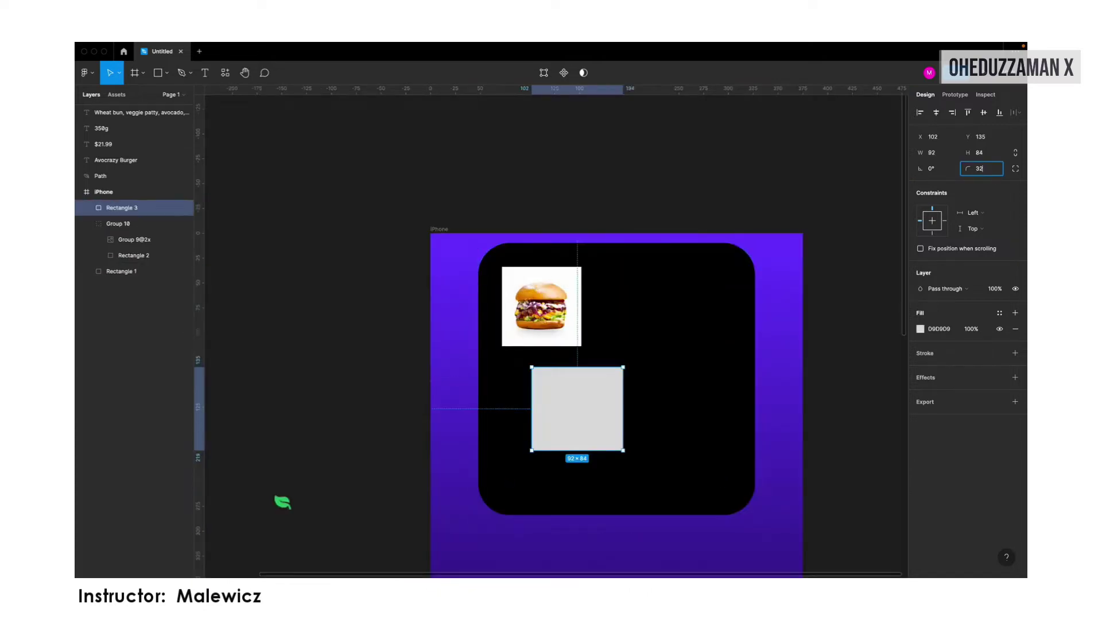
key(Return)
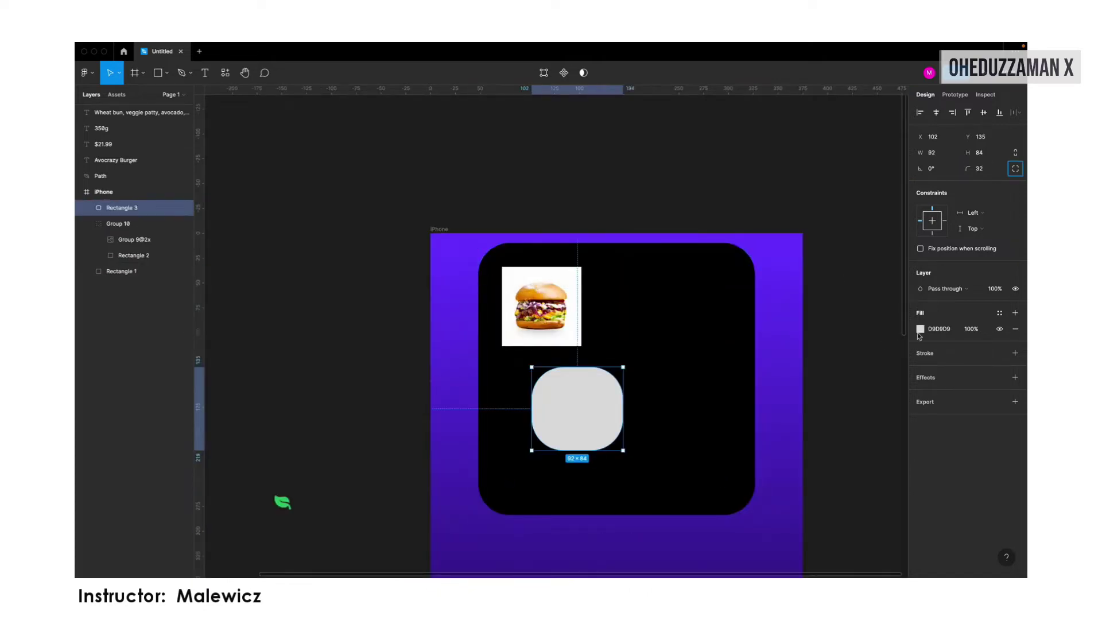
Replace the rectangle's grey fill with a red FF0F0F outline
click(1017, 329)
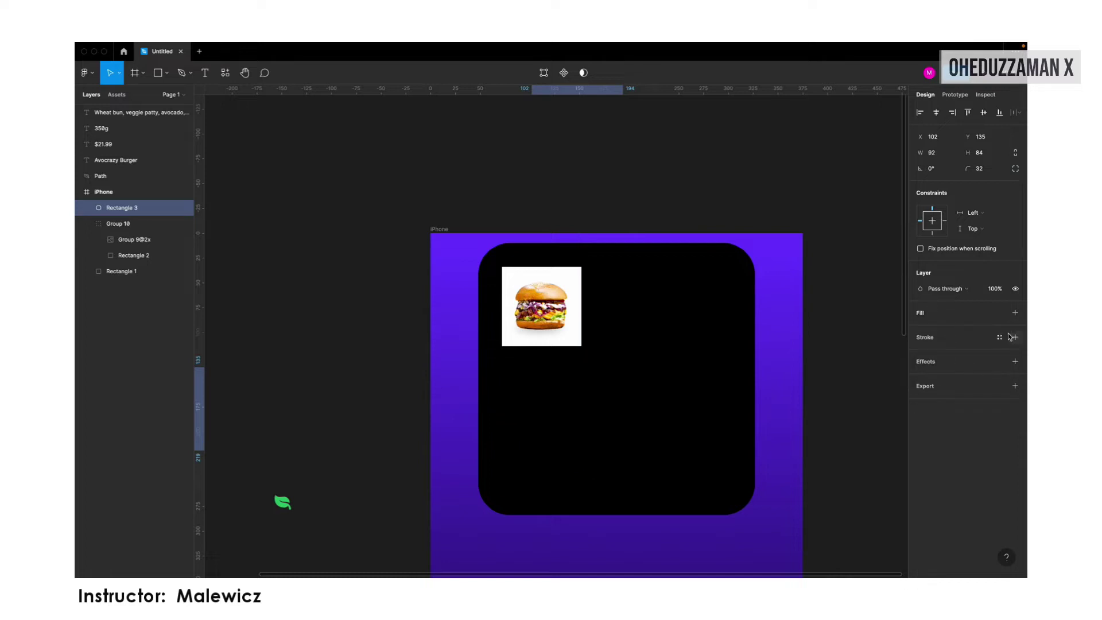
click(932, 338)
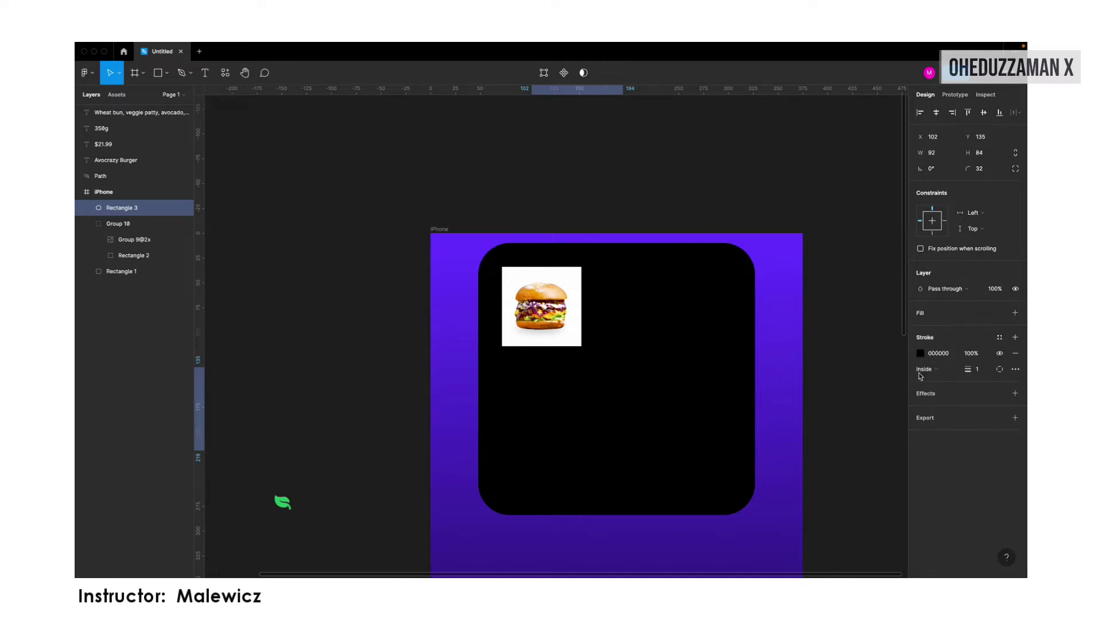
click(919, 359)
drag(902, 404, 908, 384)
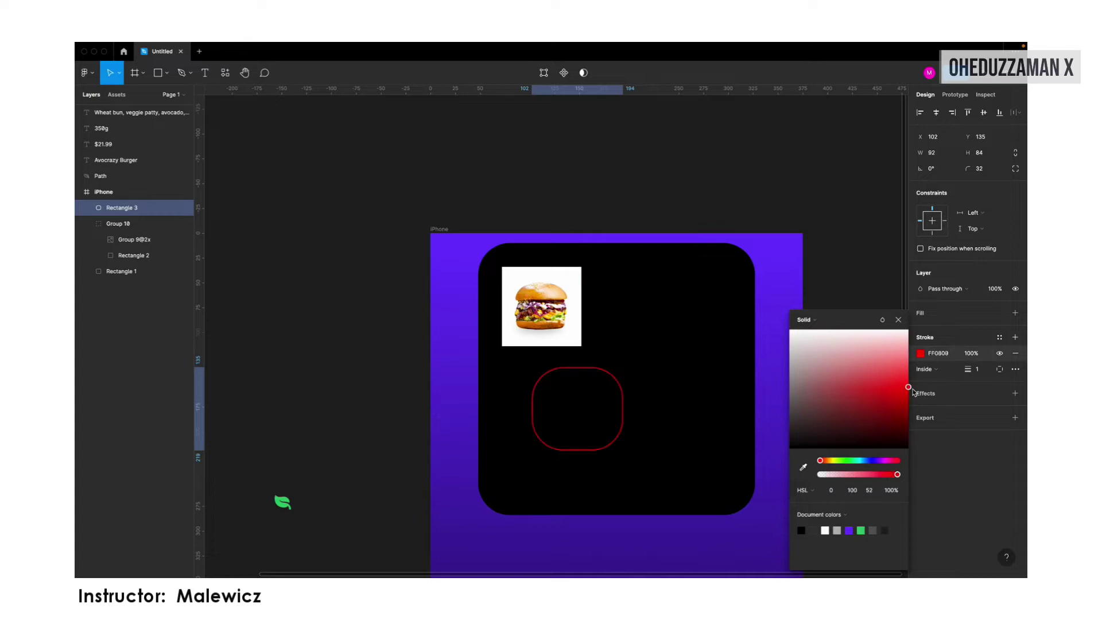
click(947, 445)
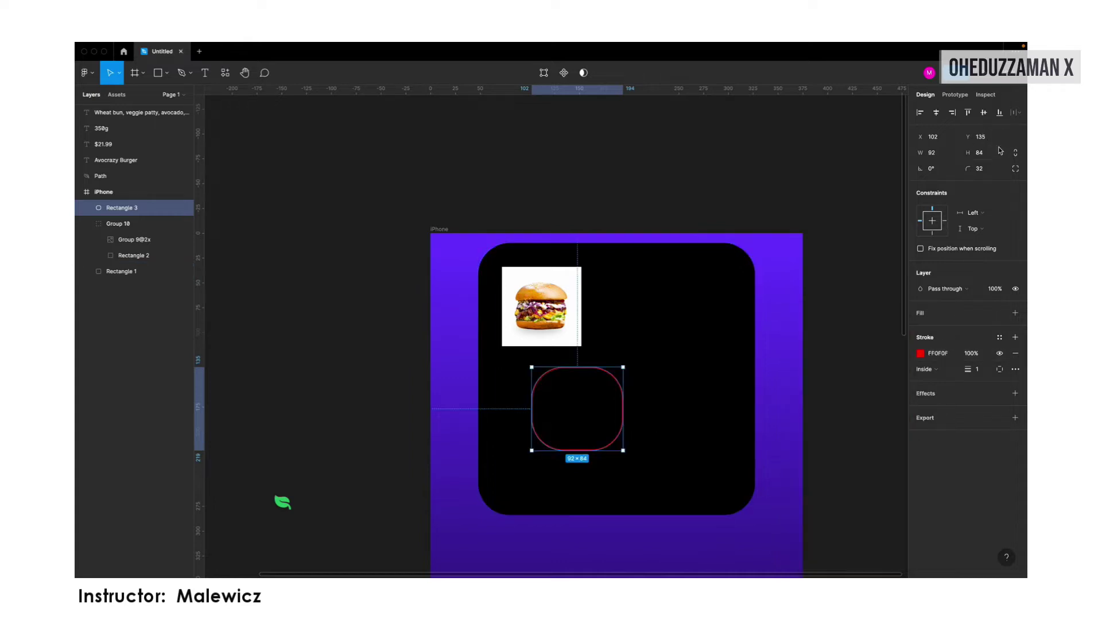
Make the red square 100×100 with a 24 stroke, then fit it around the burger at 128×128
click(949, 156)
text(00)
key(Tab)
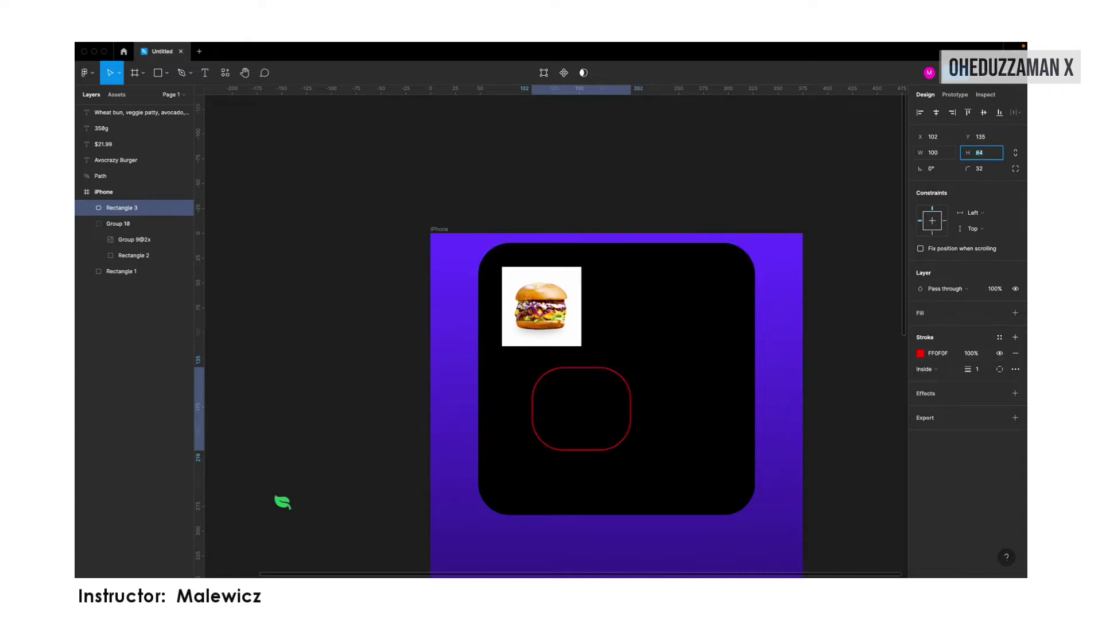
key(Return)
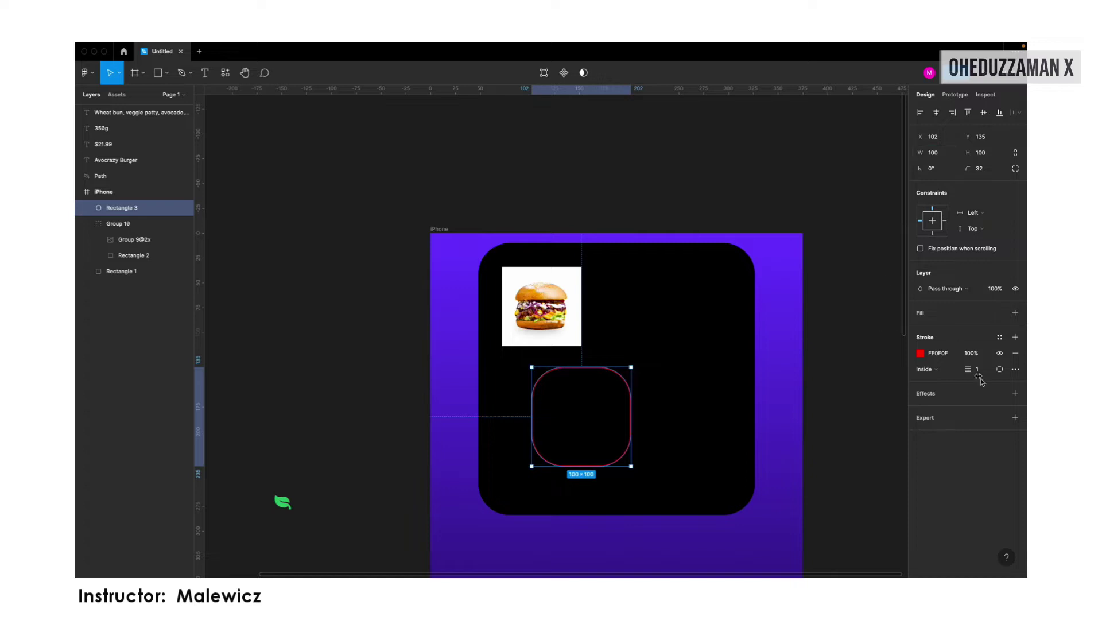
text(24)
key(Return)
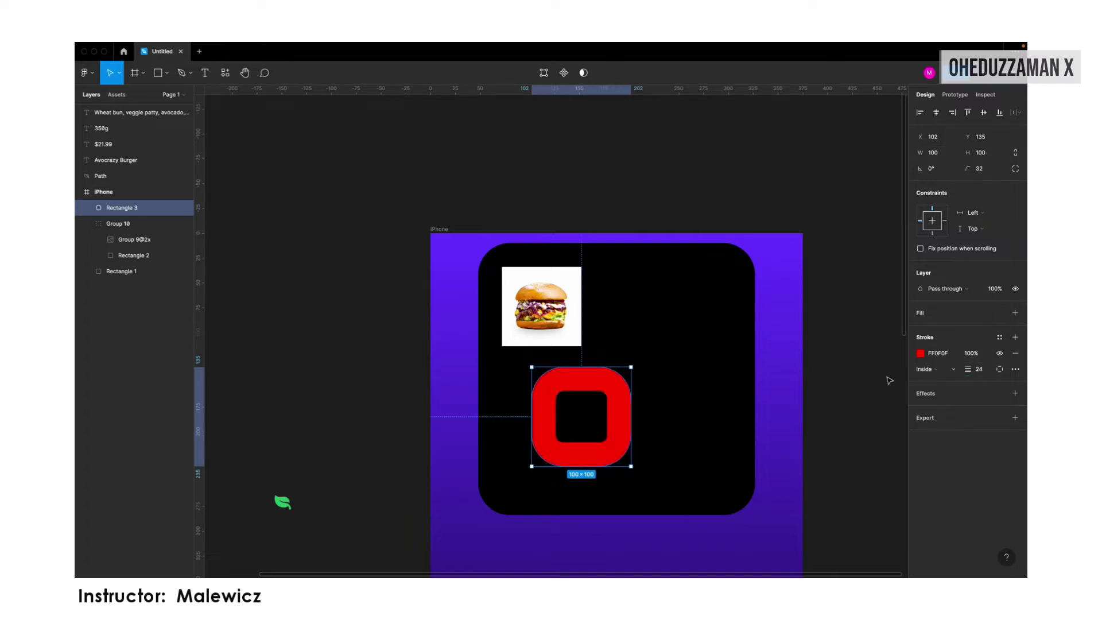
drag(620, 425, 568, 301)
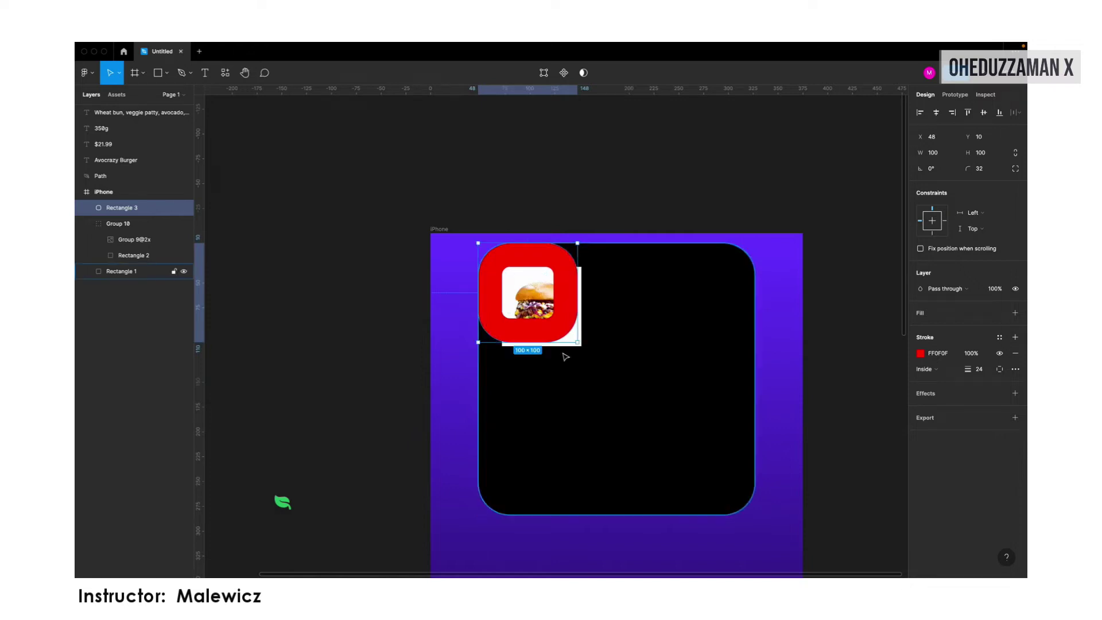
drag(581, 344, 606, 372)
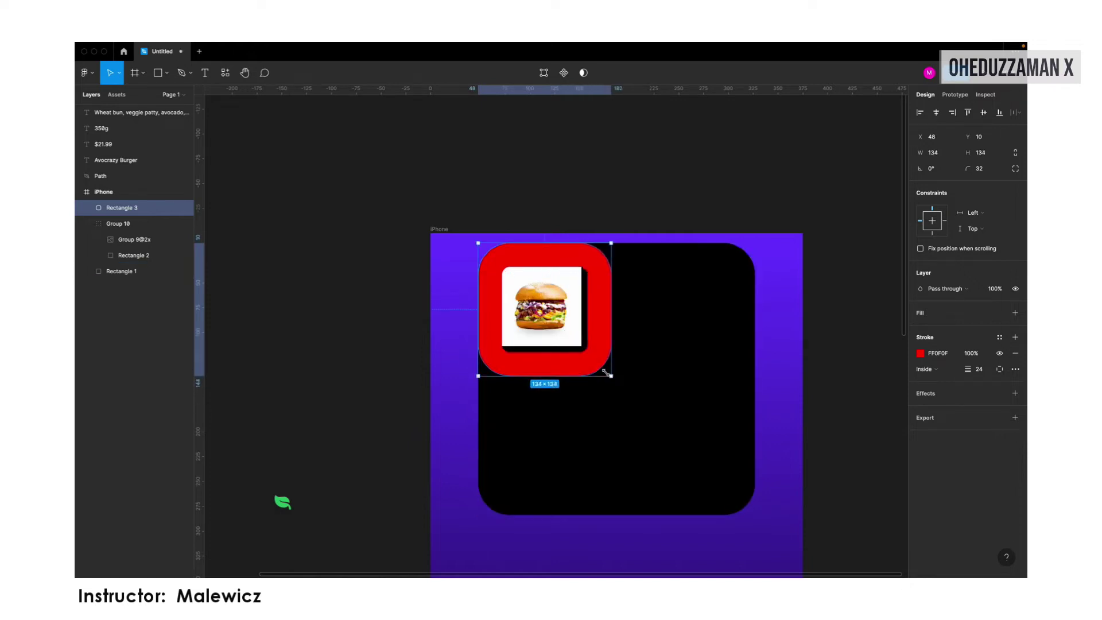
drag(606, 372, 604, 371)
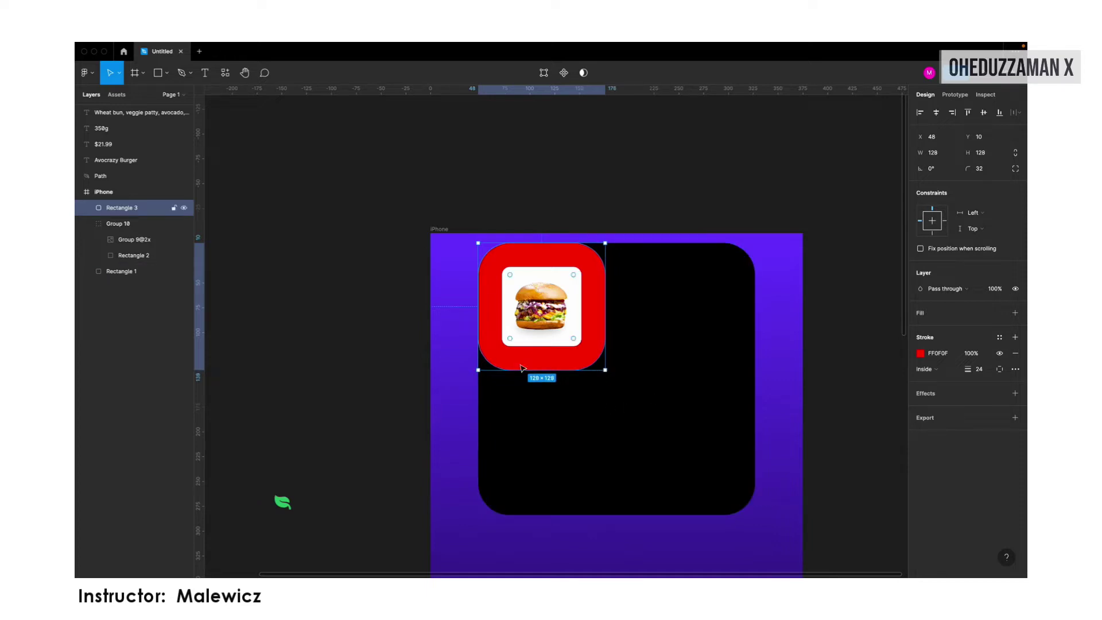
Stack the burger group above the red square in Layers
click(622, 182)
scroll(548, 306, up, 3)
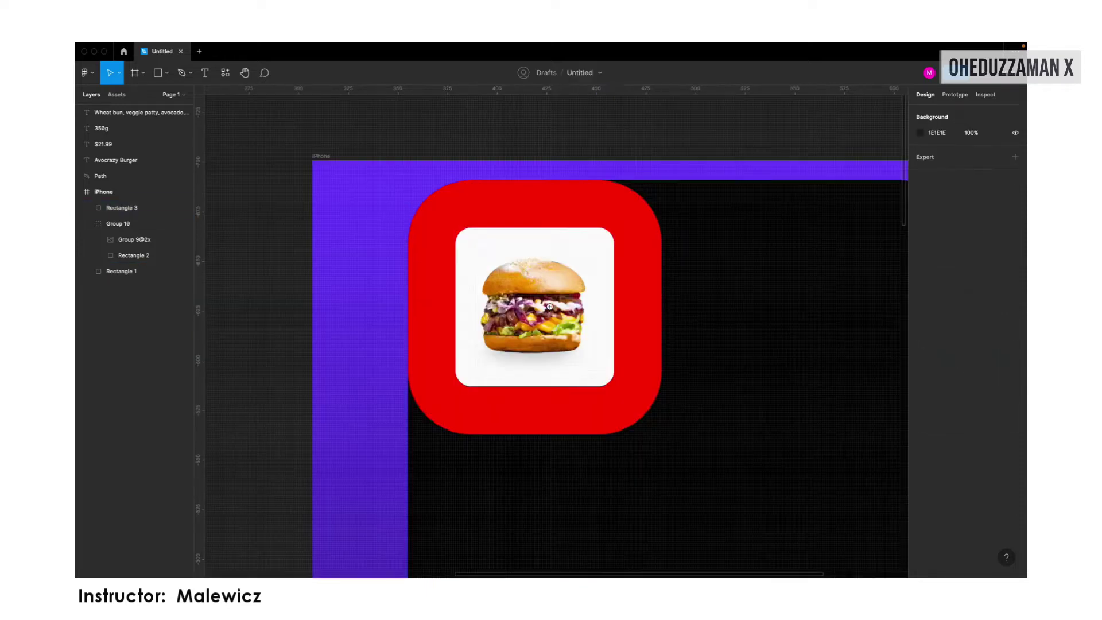
click(520, 249)
drag(140, 226, 131, 206)
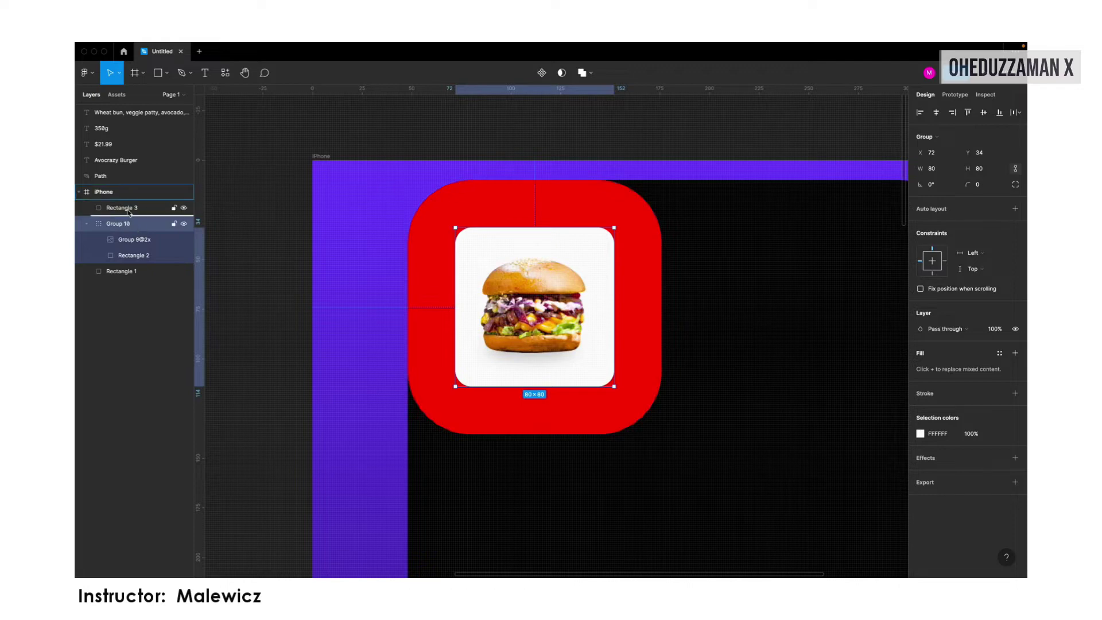
click(254, 227)
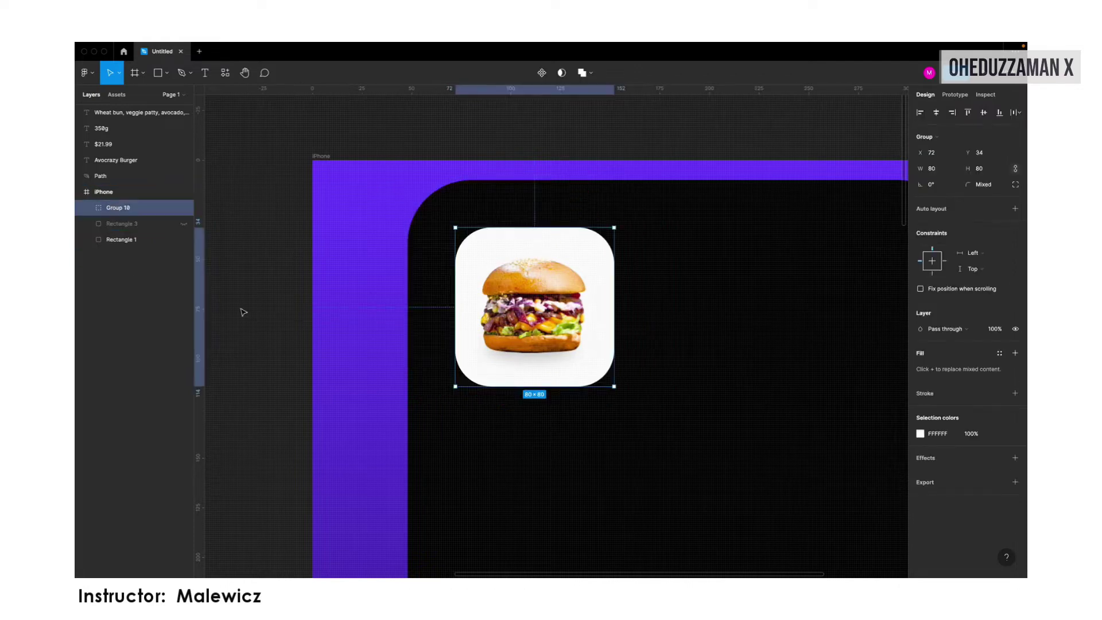
scroll(353, 283, down, 3)
scroll(416, 280, up, 3)
click(367, 229)
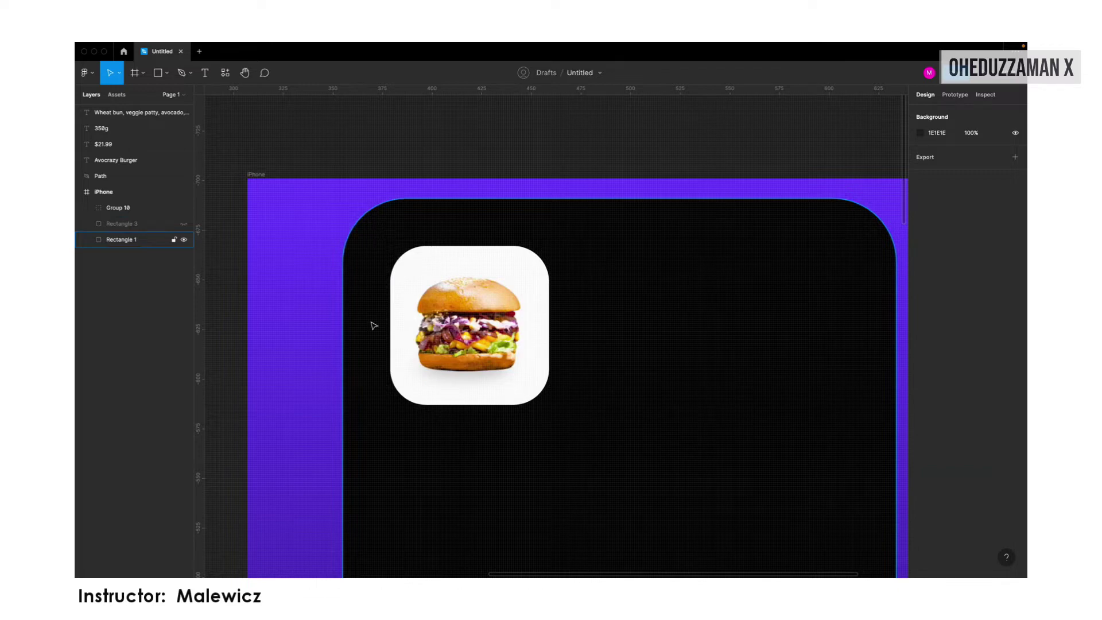
key(Escape)
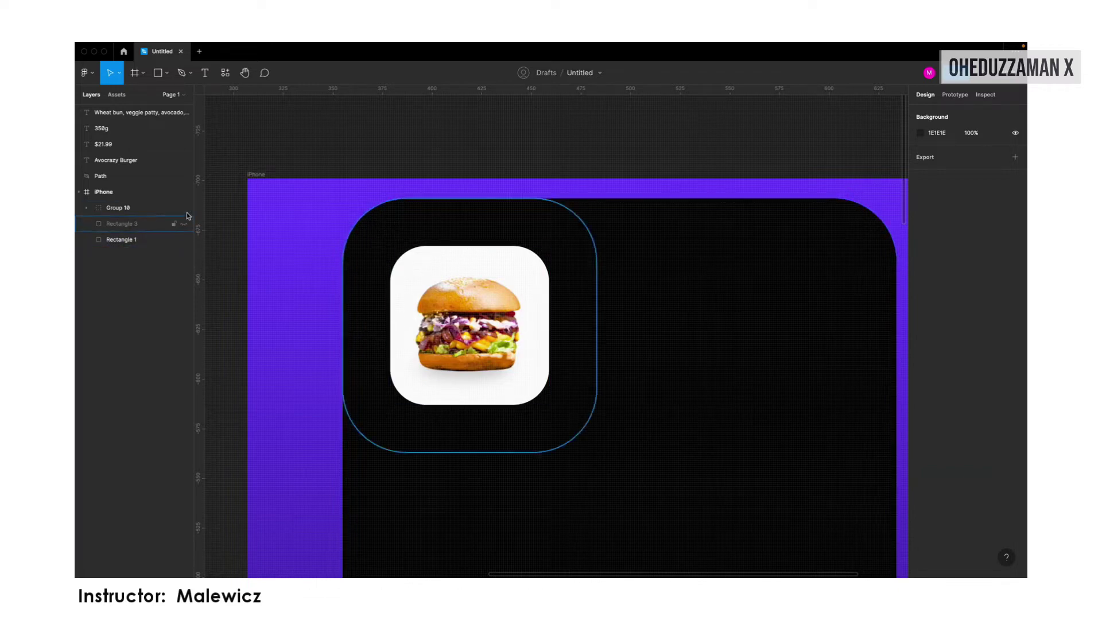
click(183, 224)
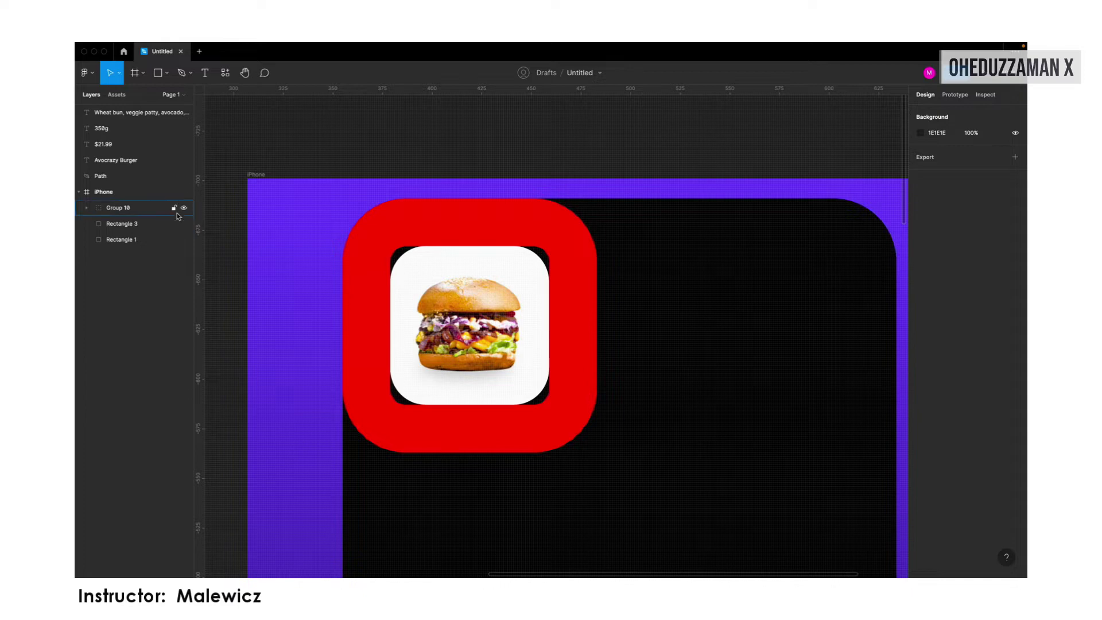
Set the burger's white background corner radius to 8 and hide the red square
click(86, 209)
click(129, 238)
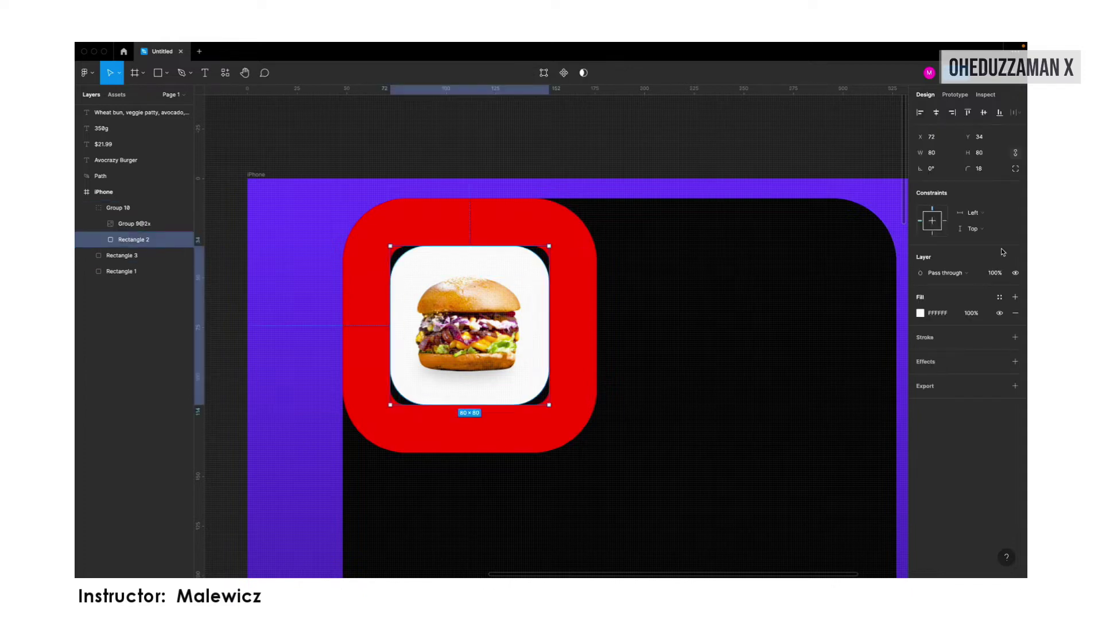
click(991, 170)
text(8)
key(Return)
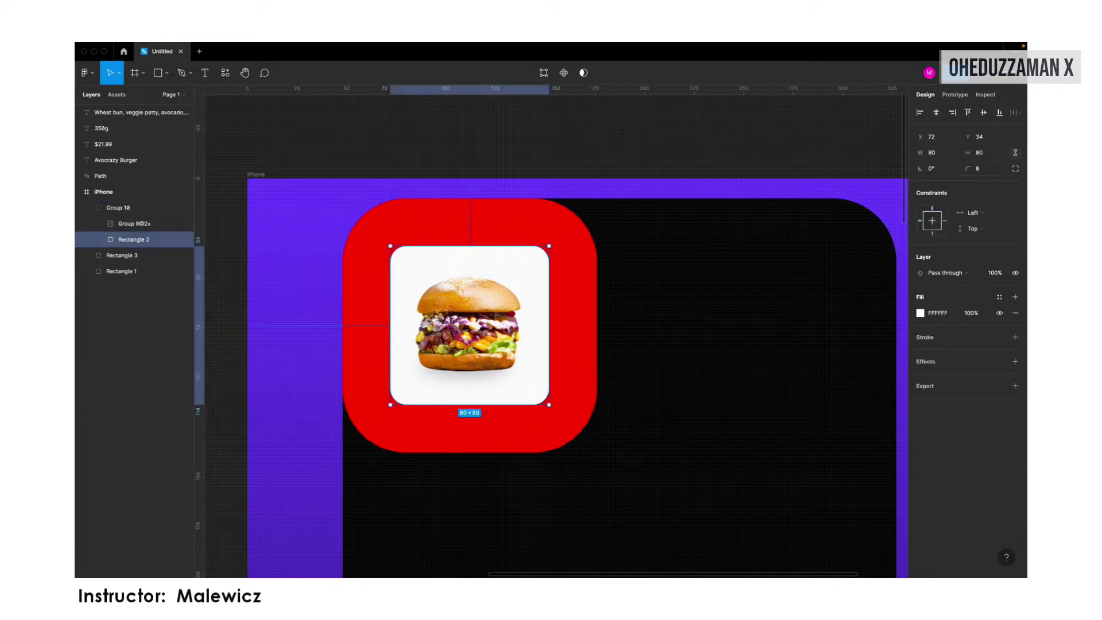
click(86, 207)
click(183, 224)
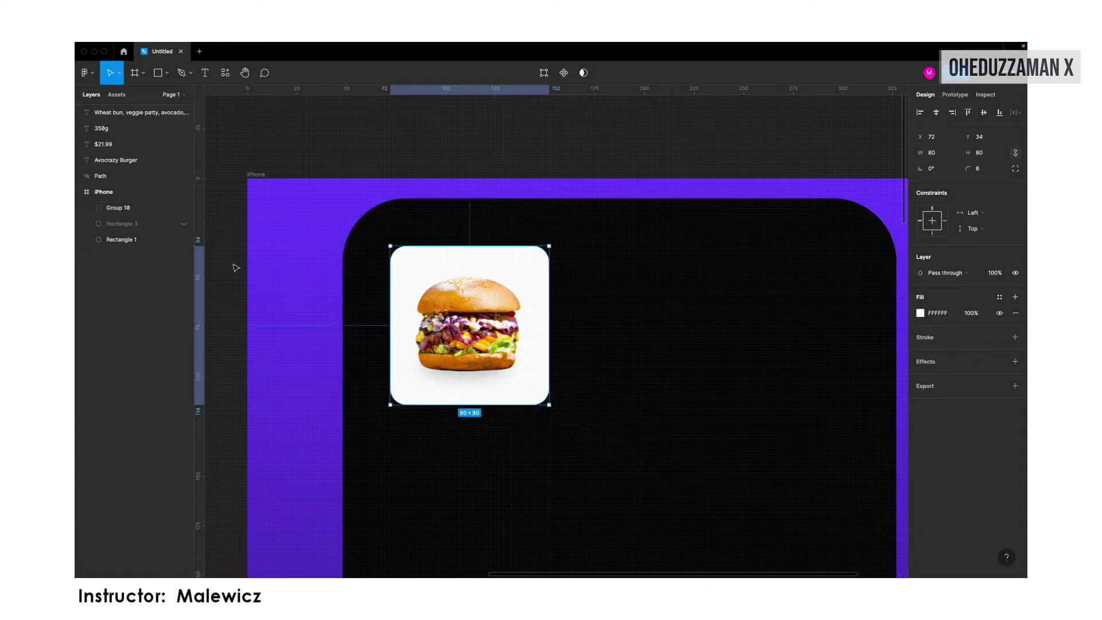
click(310, 324)
scroll(292, 311, down, 3)
scroll(315, 356, down, 2)
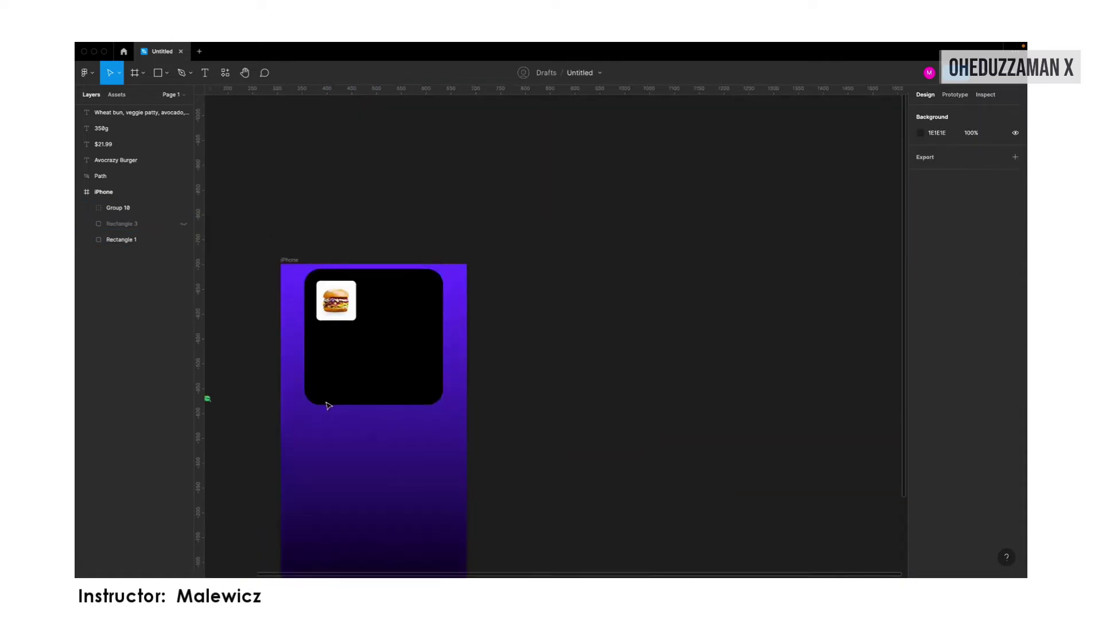
Place the Avocrazy Burger title and a green $21.99 price in the card
drag(493, 345, 494, 304)
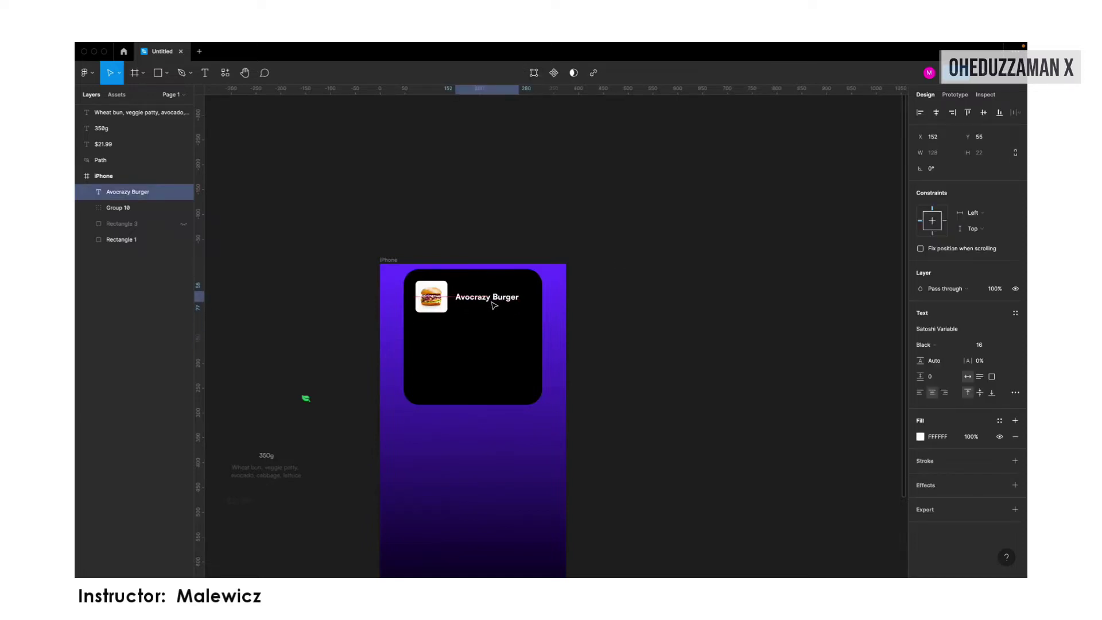
drag(234, 501, 467, 314)
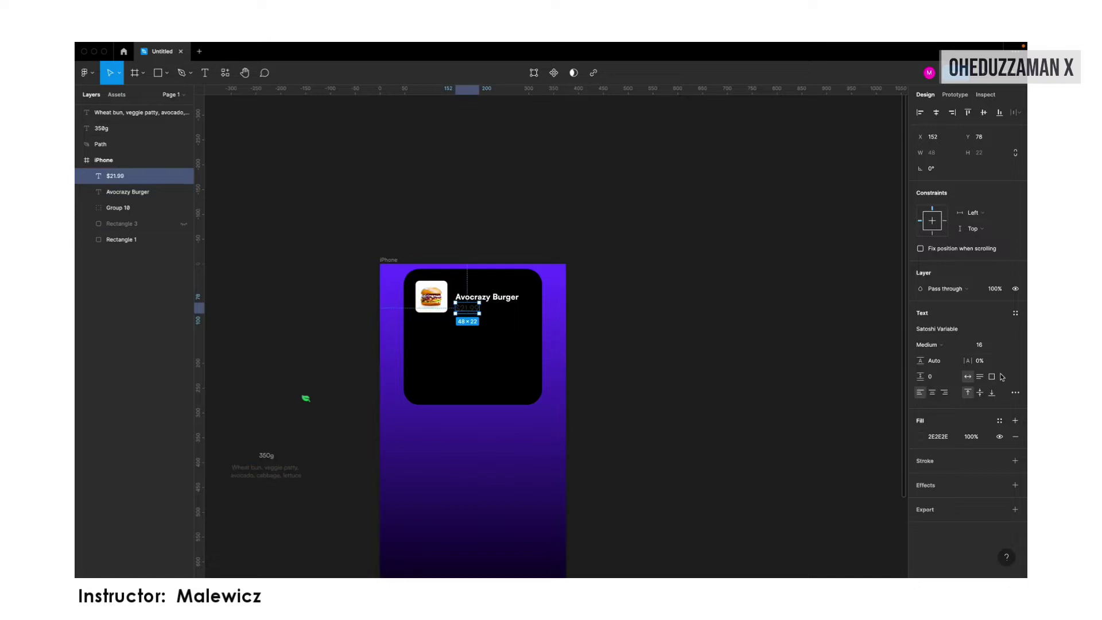
click(920, 437)
click(860, 530)
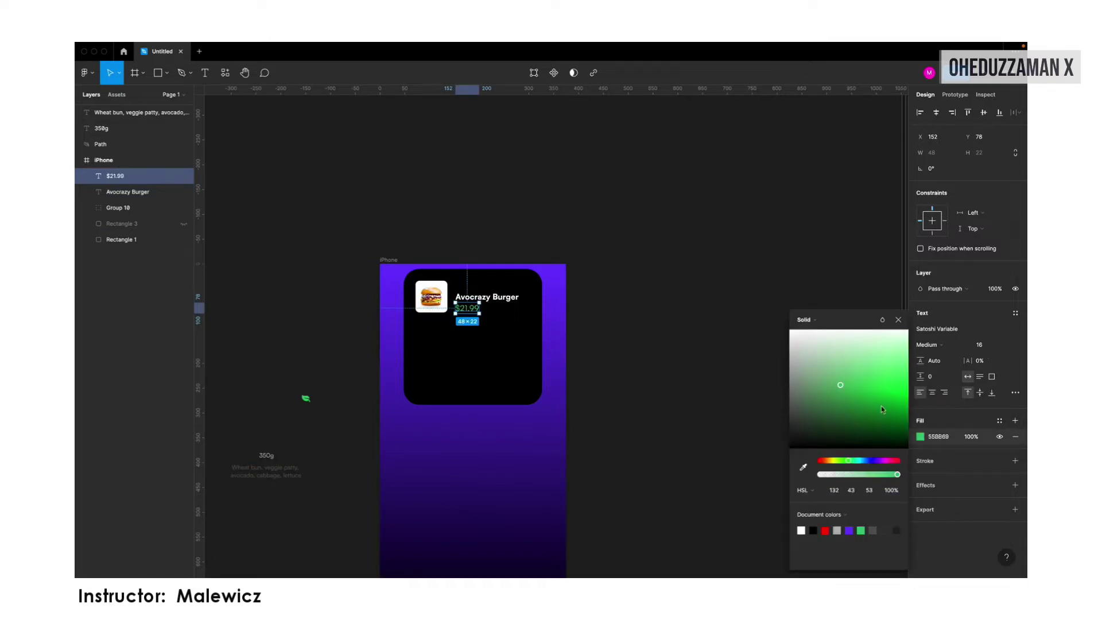
click(929, 344)
click(674, 377)
Put the green leaf at the card's top right, level with the title, and move 350g into the card
drag(305, 398, 527, 288)
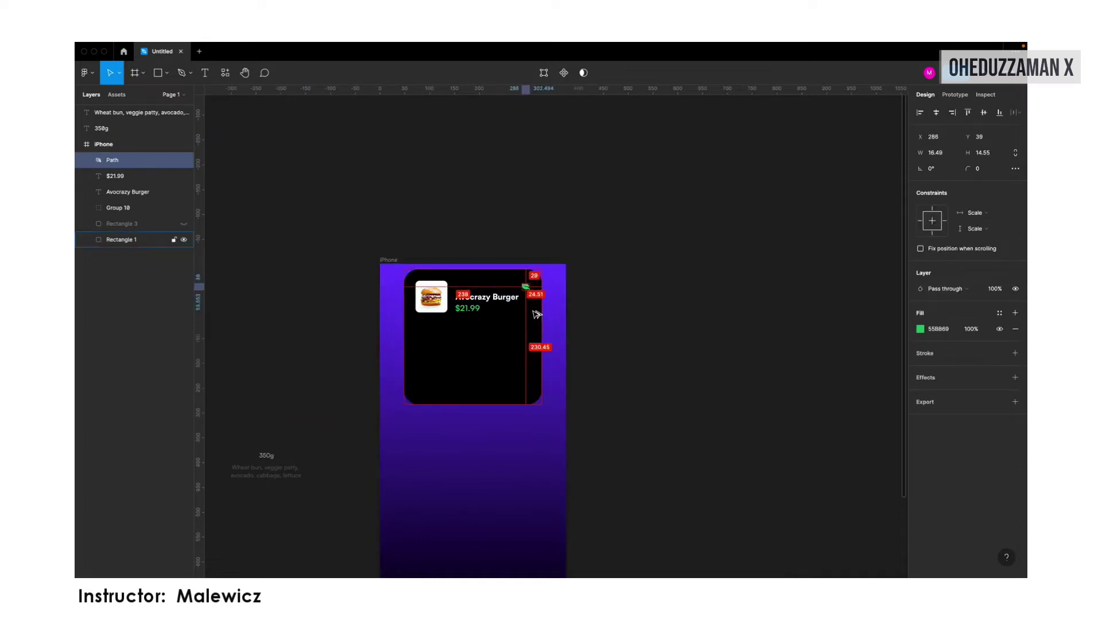
click(751, 338)
drag(525, 287, 530, 298)
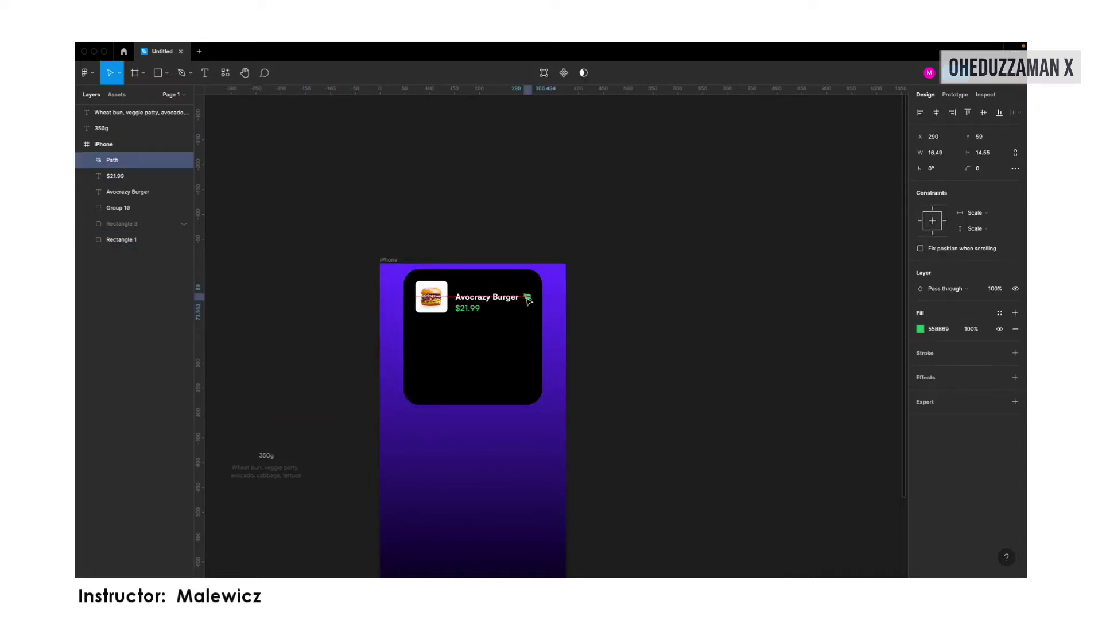
click(486, 297)
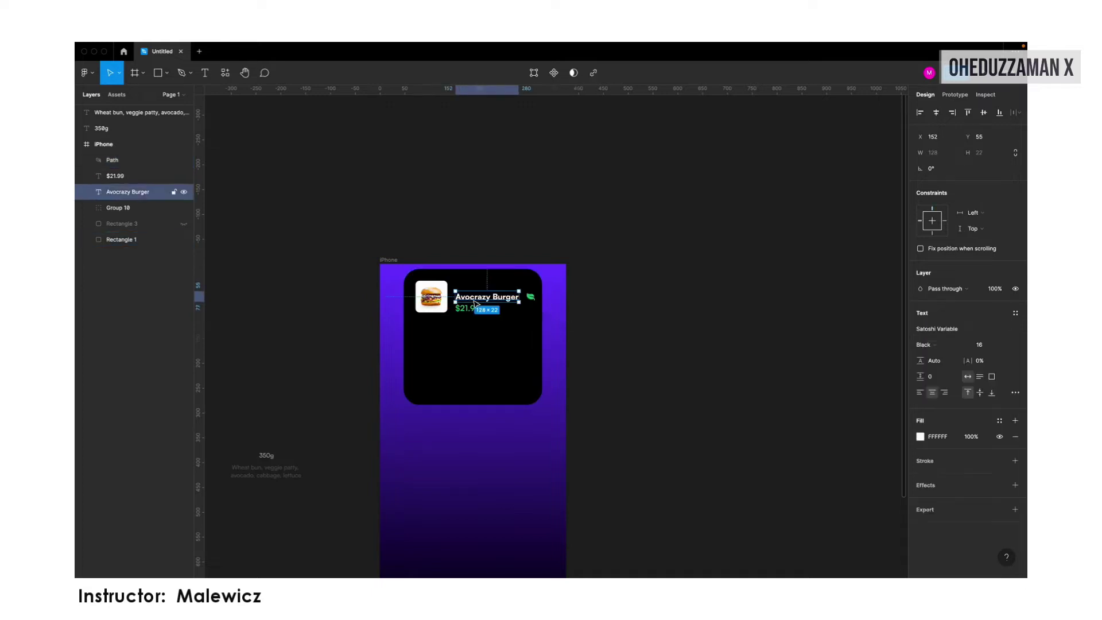
click(290, 496)
mouse_move(266, 458)
mouse_down()
mouse_move(418, 336)
mouse_move(420, 348)
mouse_up()
Place the ingredients description at size 14, aligned with the burger, in lighter grey
drag(266, 472, 451, 329)
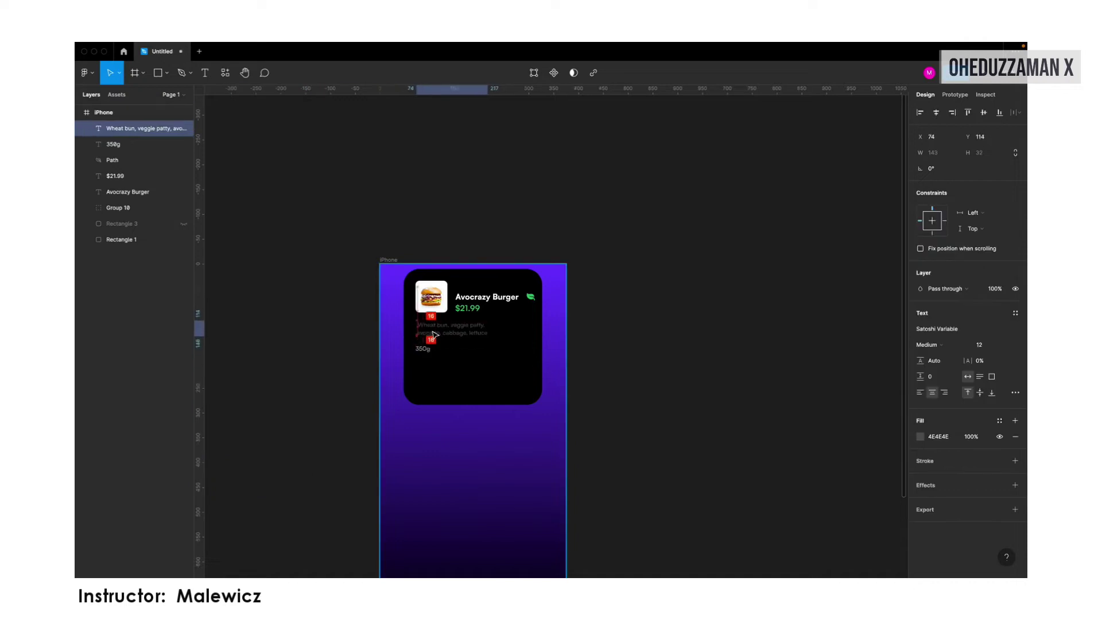
click(981, 345)
text(14)
key(Tab)
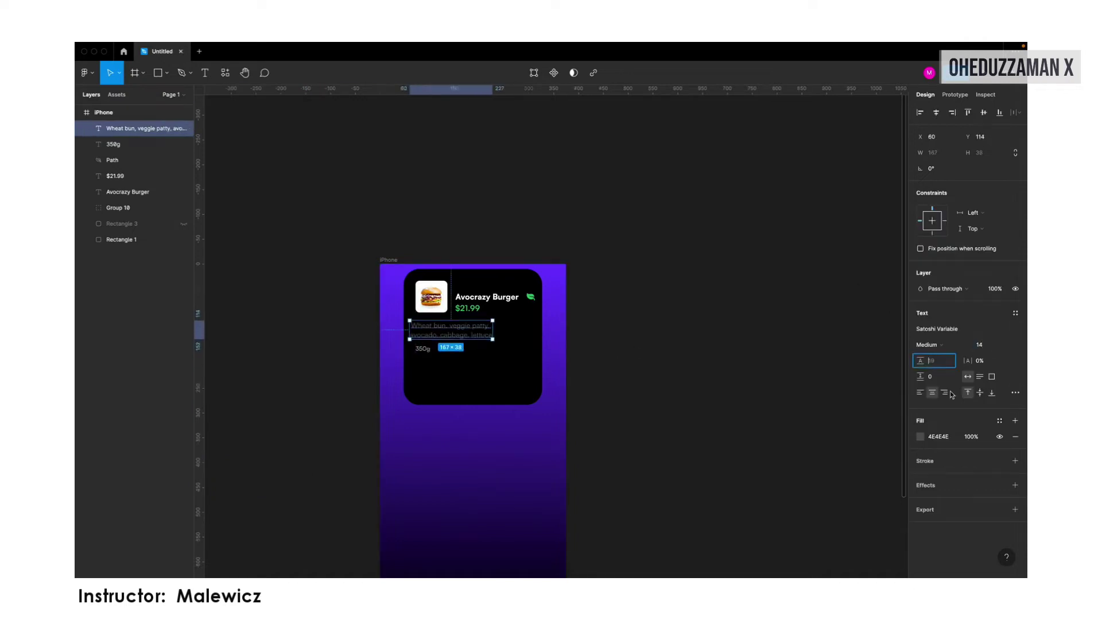
drag(435, 331, 442, 331)
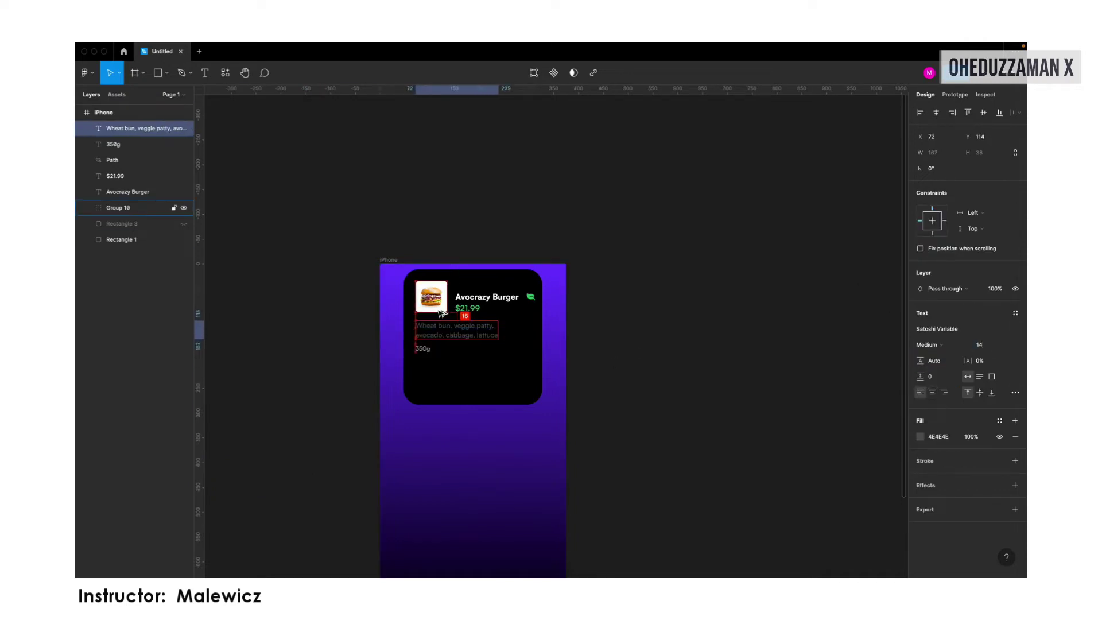
click(422, 348)
click(572, 343)
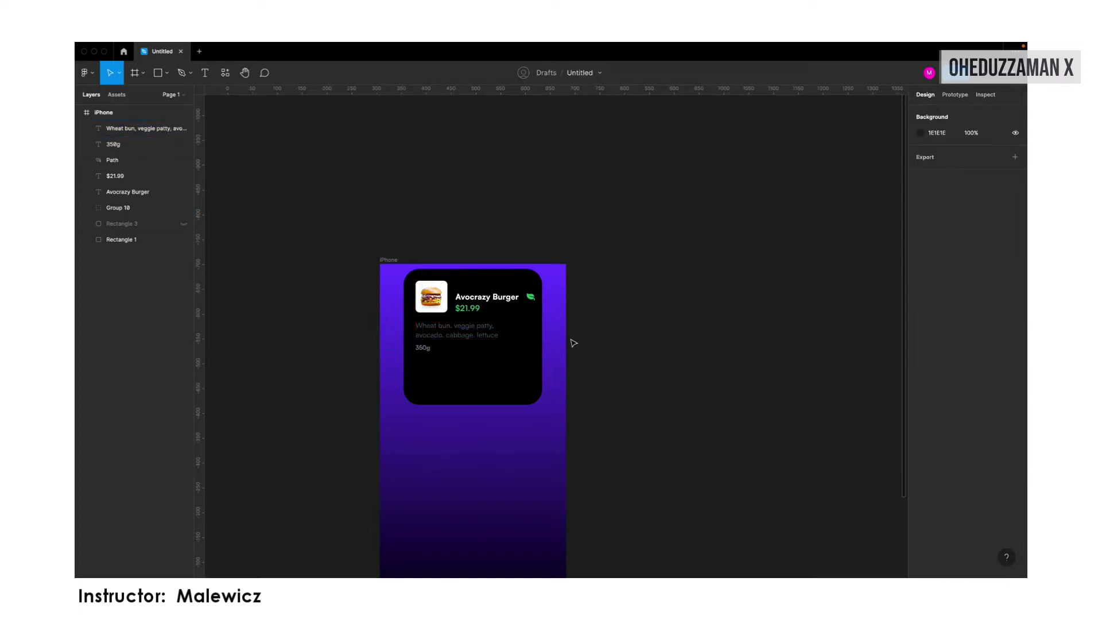
click(456, 330)
click(920, 436)
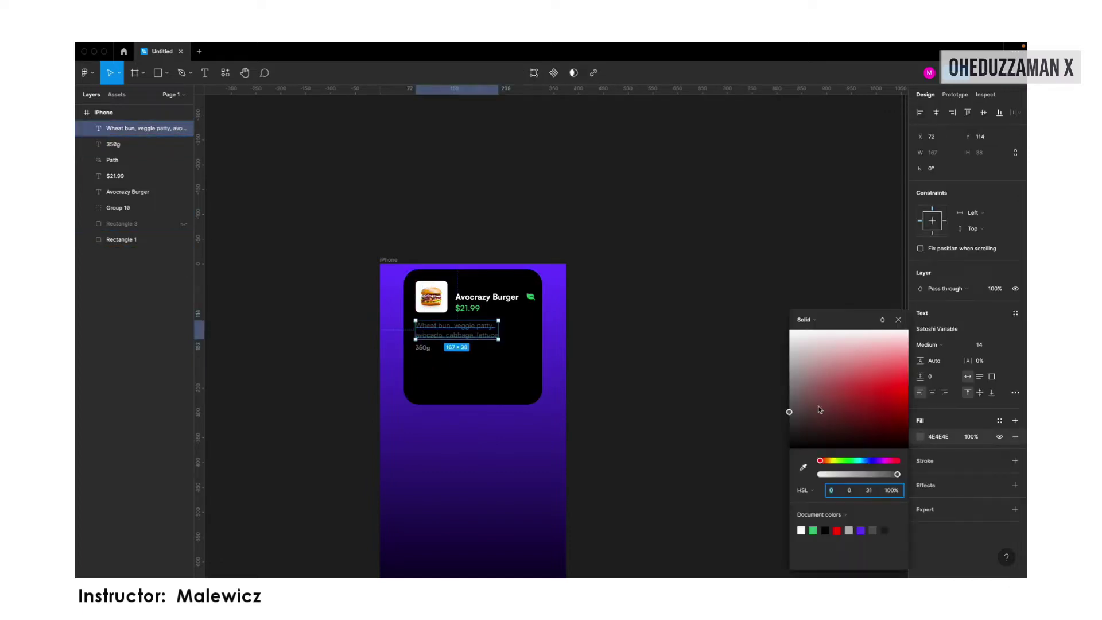
drag(790, 411, 789, 390)
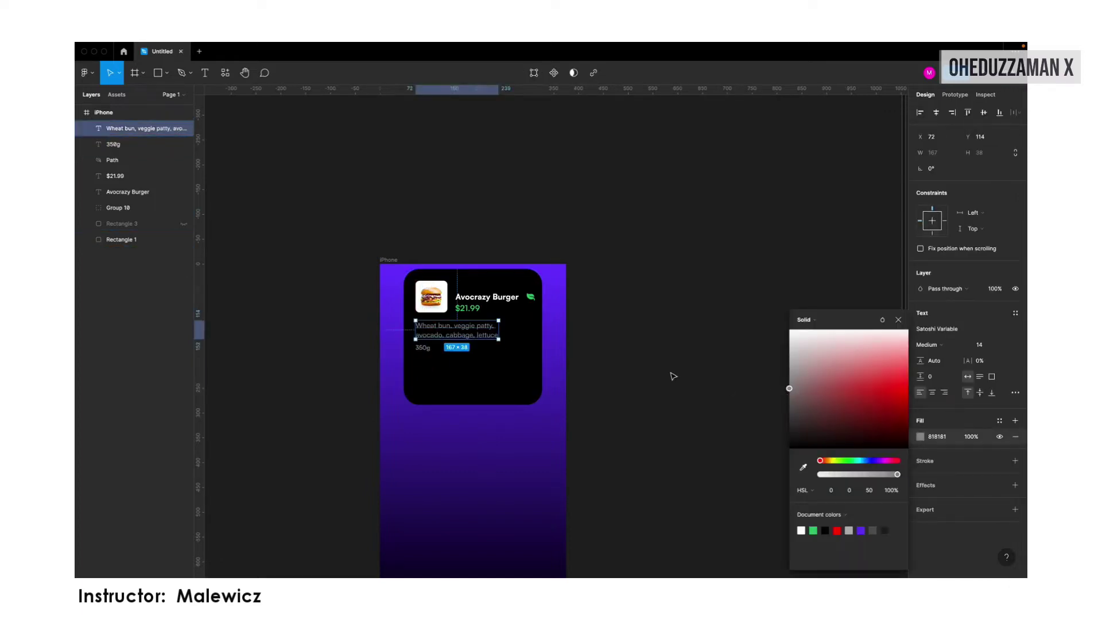
click(620, 332)
key(r)
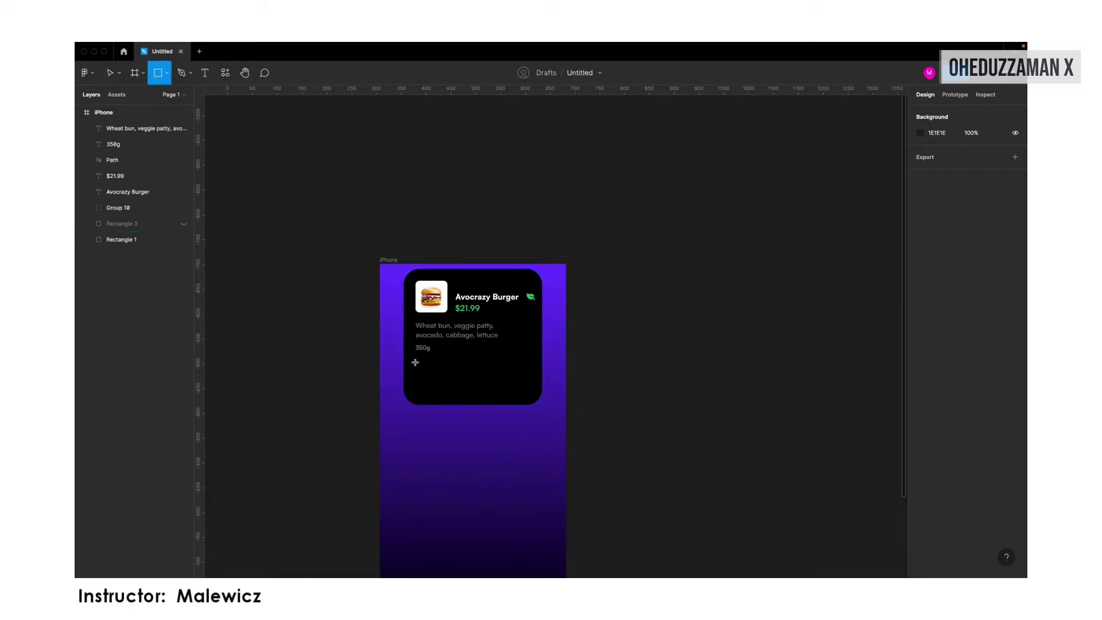
Draw a 231×44 light grey bar below 350g and raise the card's bottom edge
drag(414, 362, 532, 391)
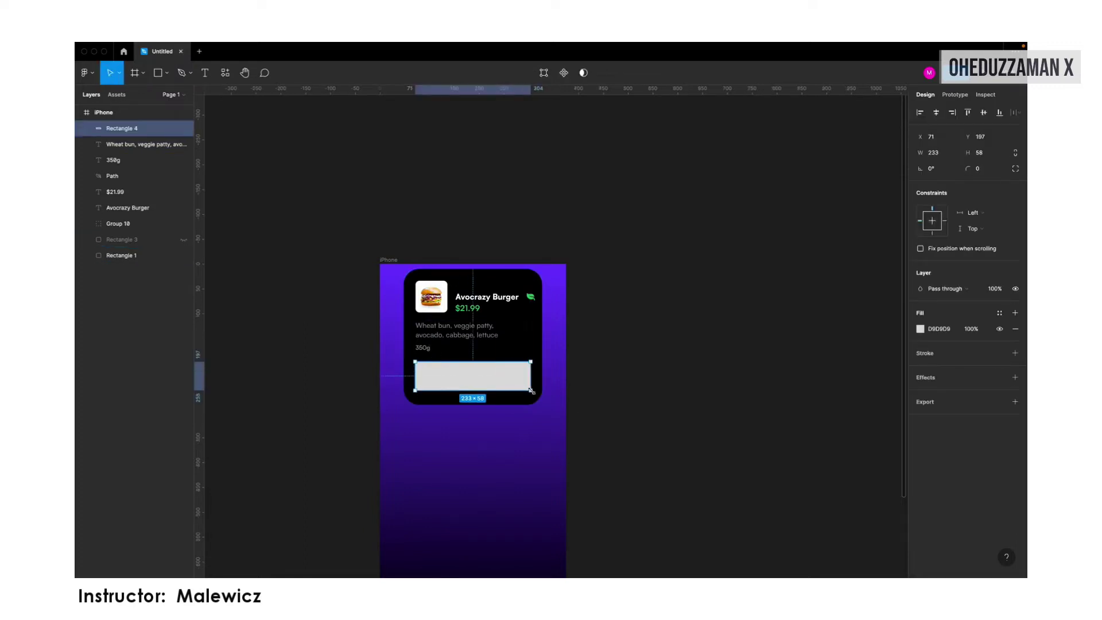
key(Right)
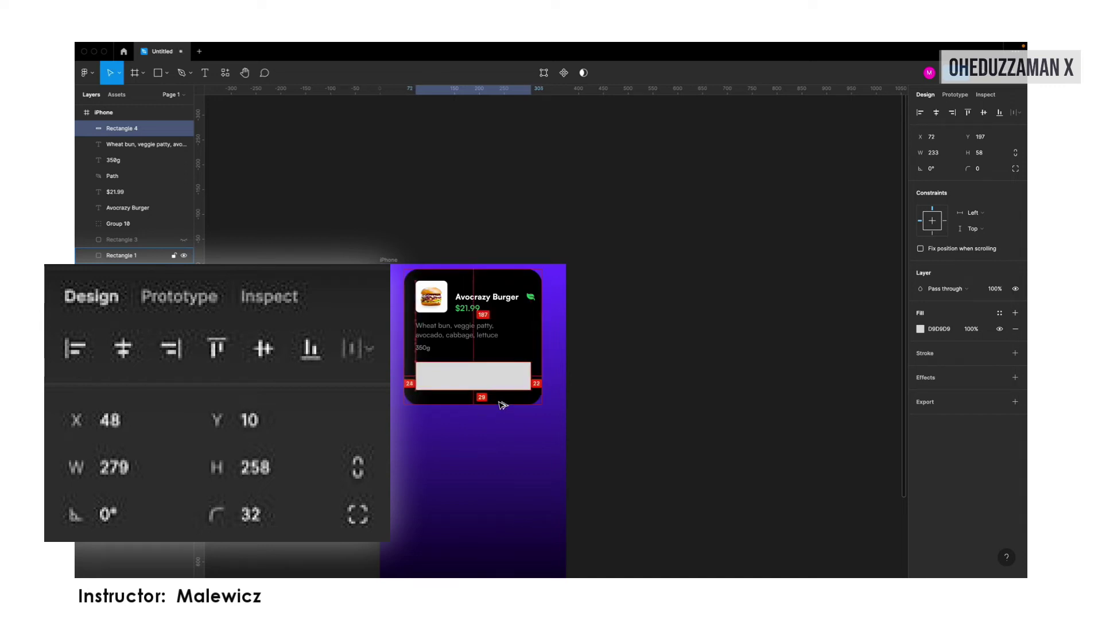
key(ctrl+Left)
key(ctrl+Left)
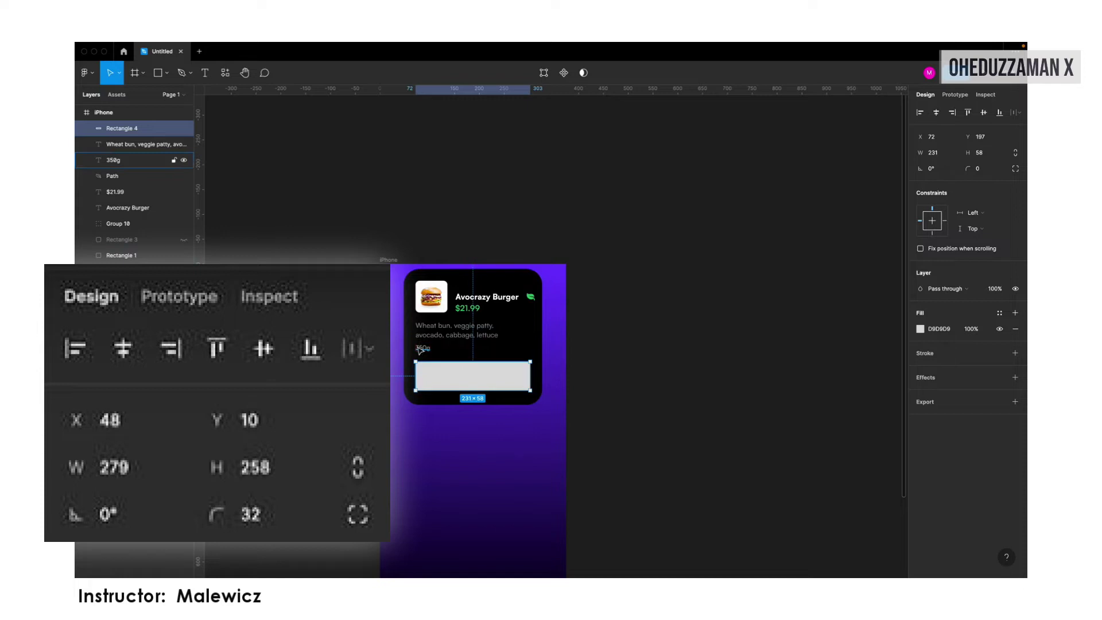
key(Down)
key(Down)
key(Down)
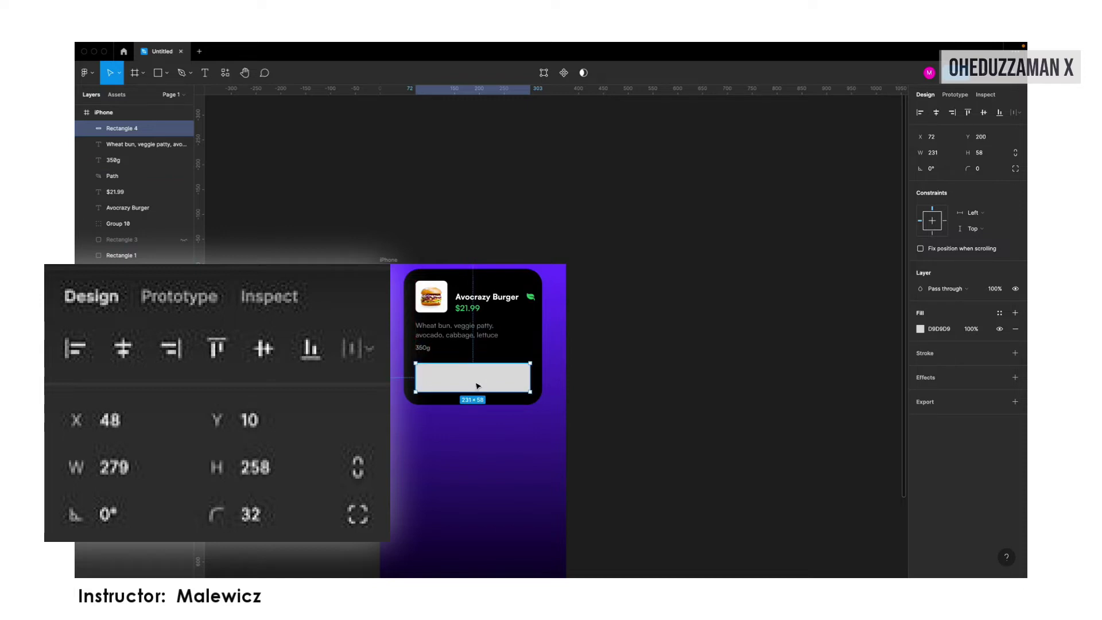
click(982, 152)
text(44)
key(Return)
click(457, 398)
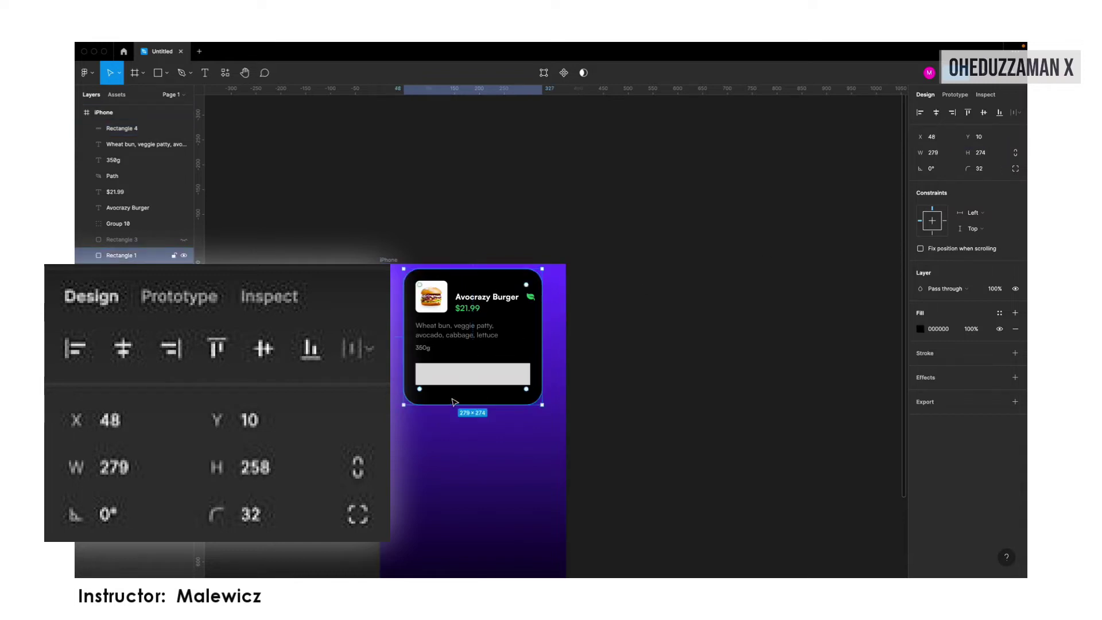
drag(471, 402, 473, 396)
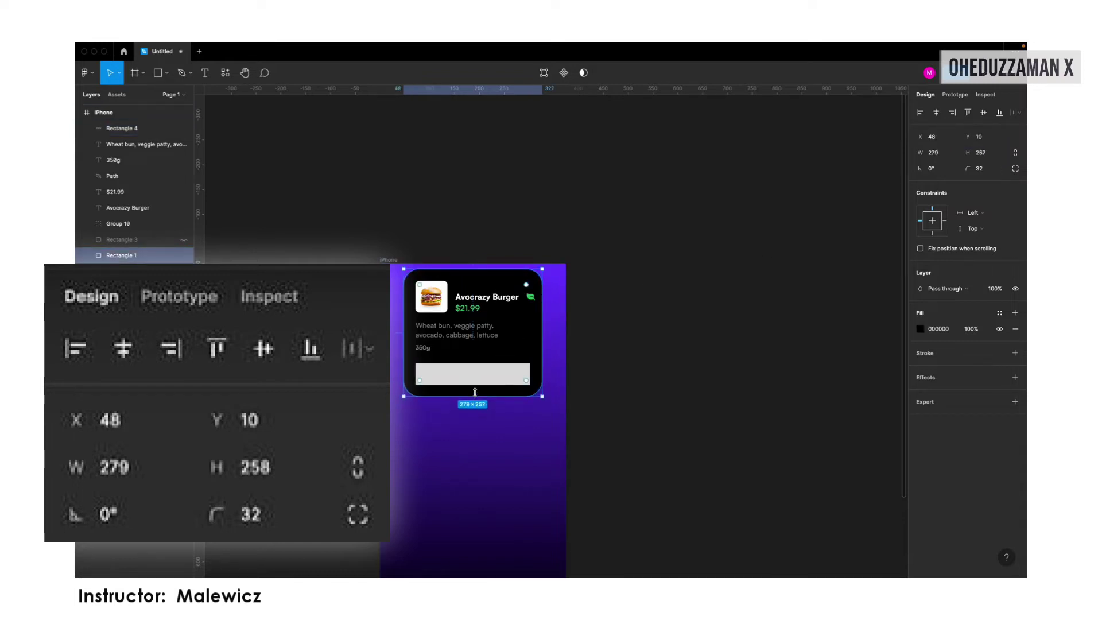
Set the card height to 258, then give the bar 8 px corners and a green fill
key(alt)
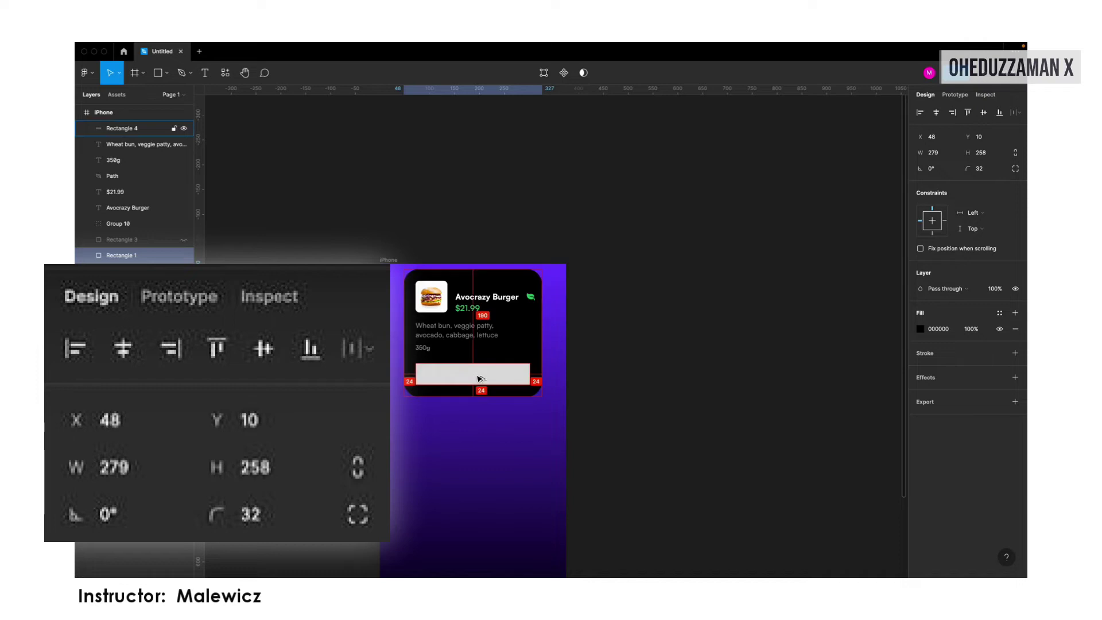
click(480, 379)
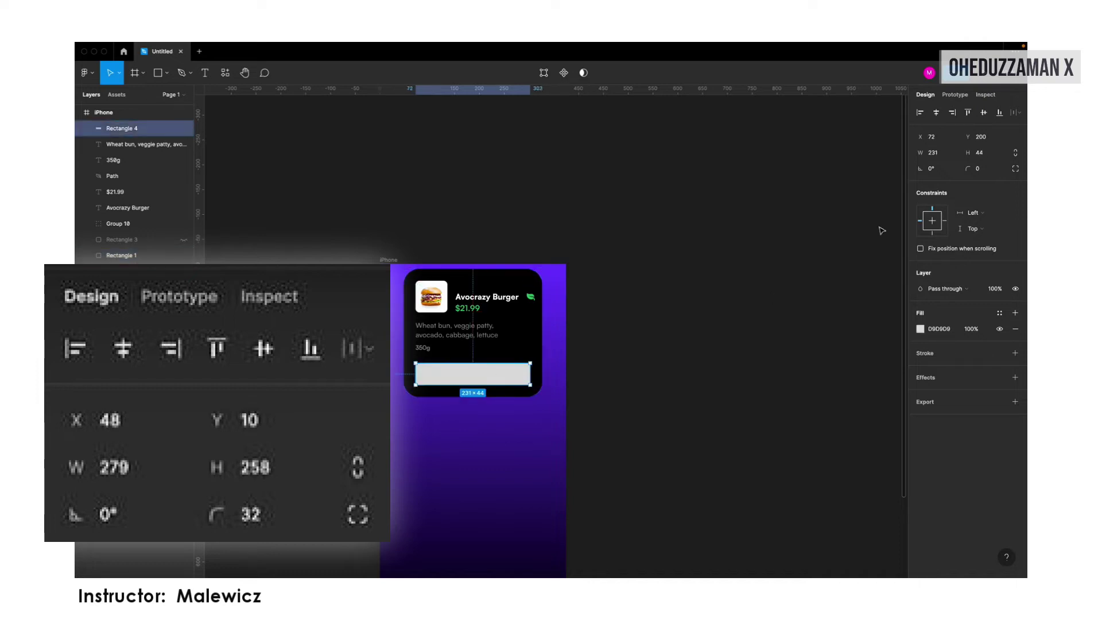
click(978, 169)
text(8)
key(Return)
click(920, 329)
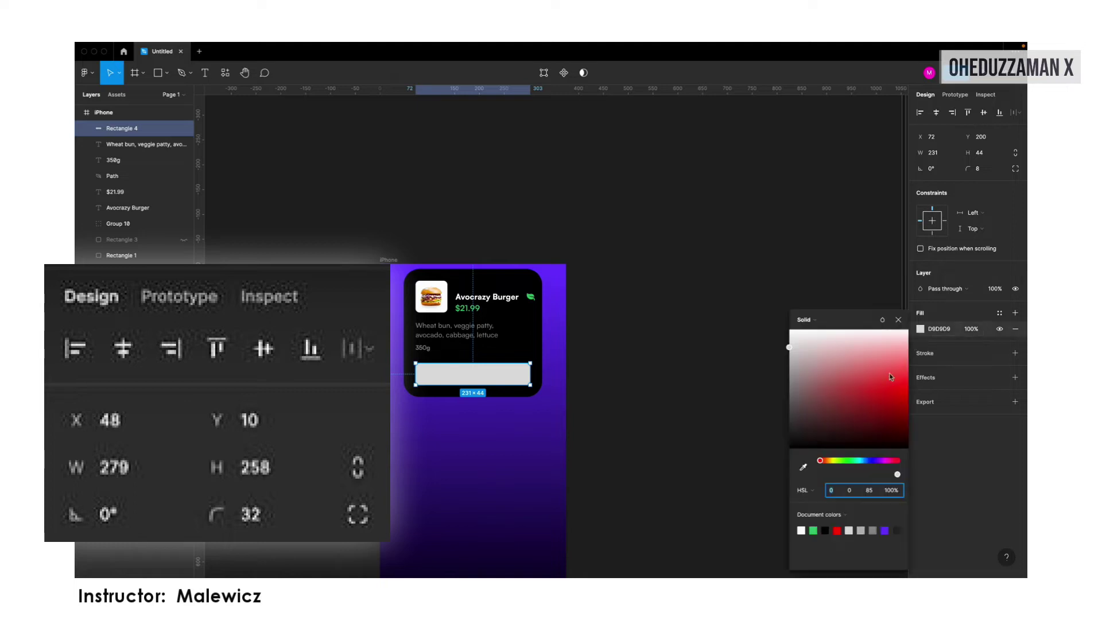
click(812, 530)
click(666, 435)
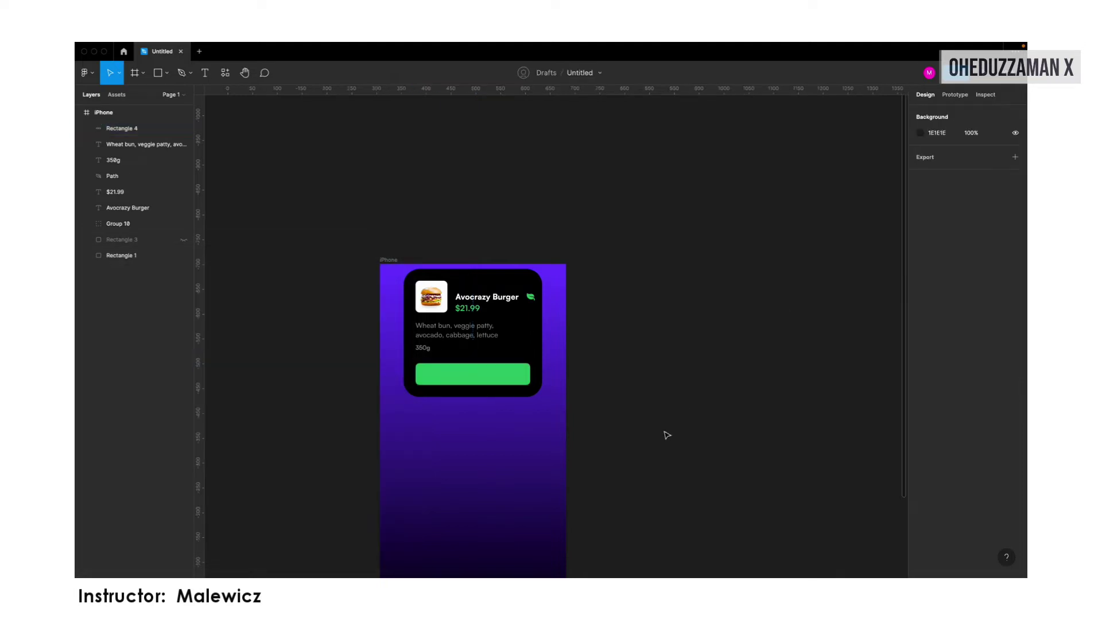
scroll(446, 388, up, 3)
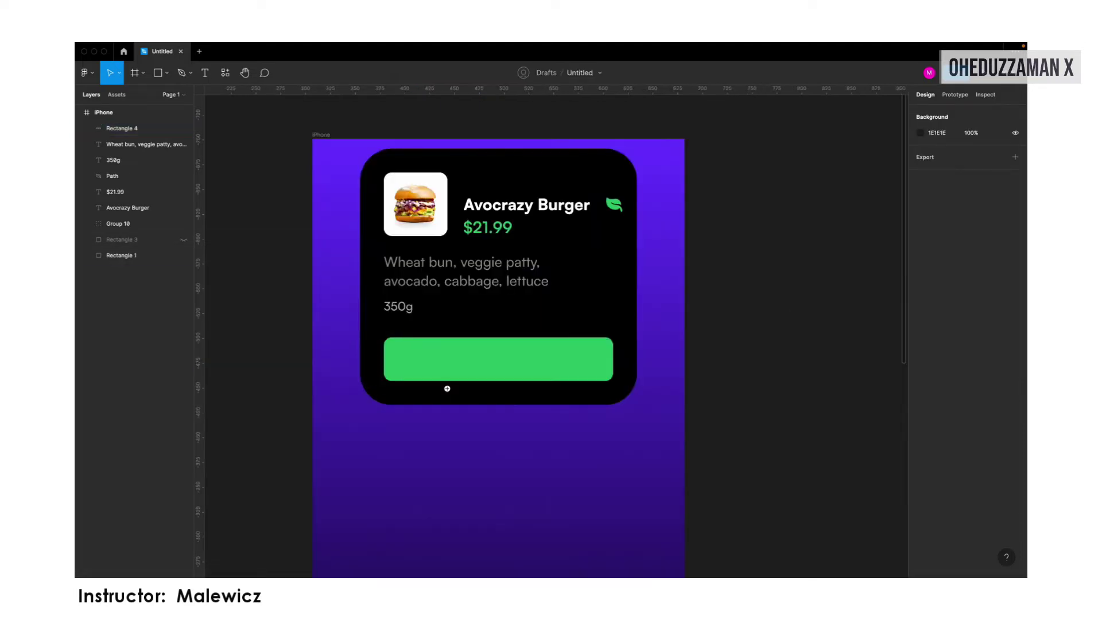
key(t)
Label the green button with bold 'Order now!' text, centred on it
click(445, 372)
text(Order no)
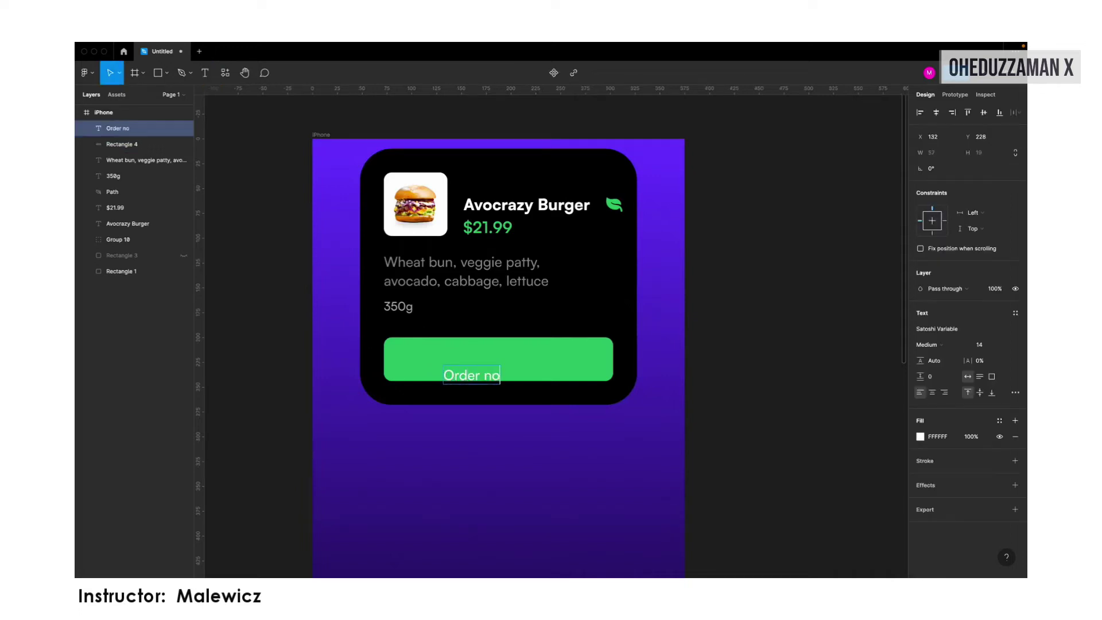
text(w!)
key(Escape)
drag(491, 380, 512, 365)
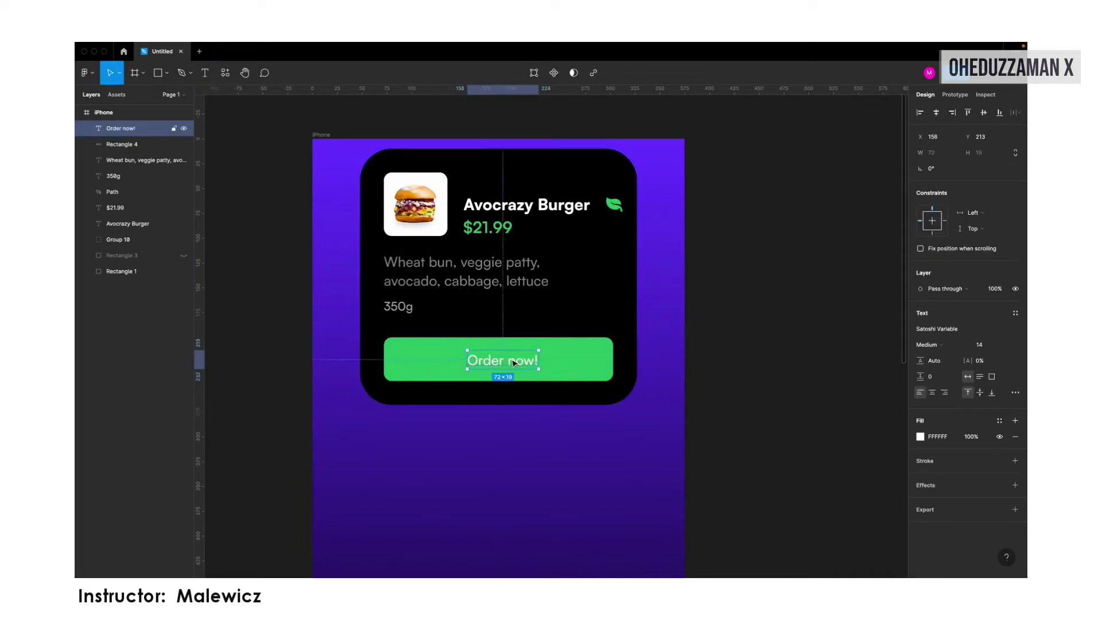
key(ctrl+b)
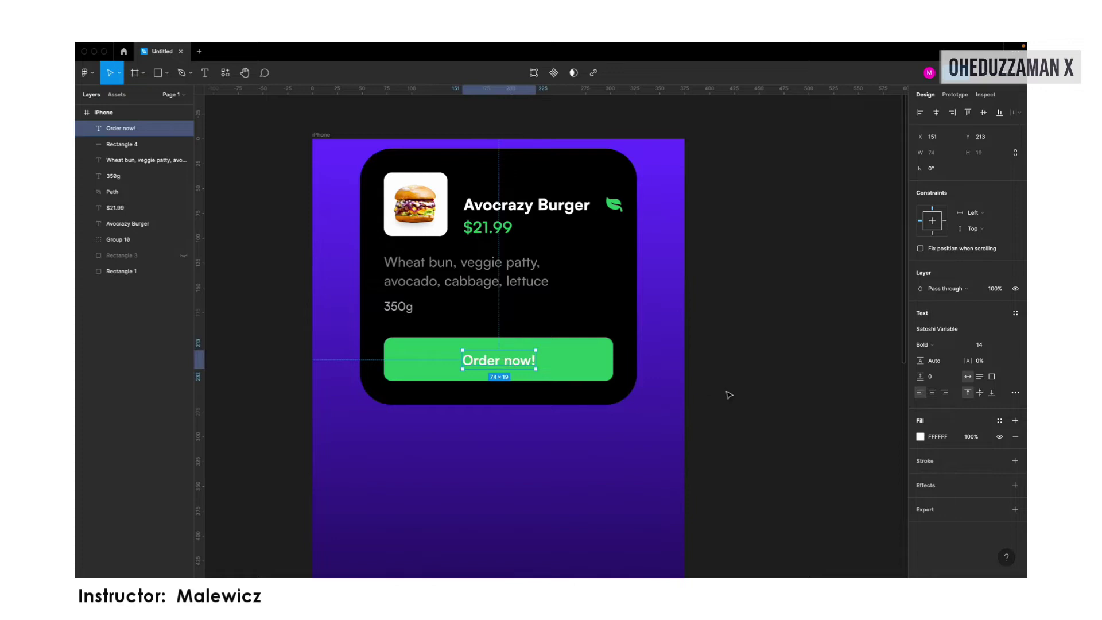
click(728, 395)
scroll(729, 393, down, 3)
scroll(602, 423, right, 3)
scroll(473, 433, right, 3)
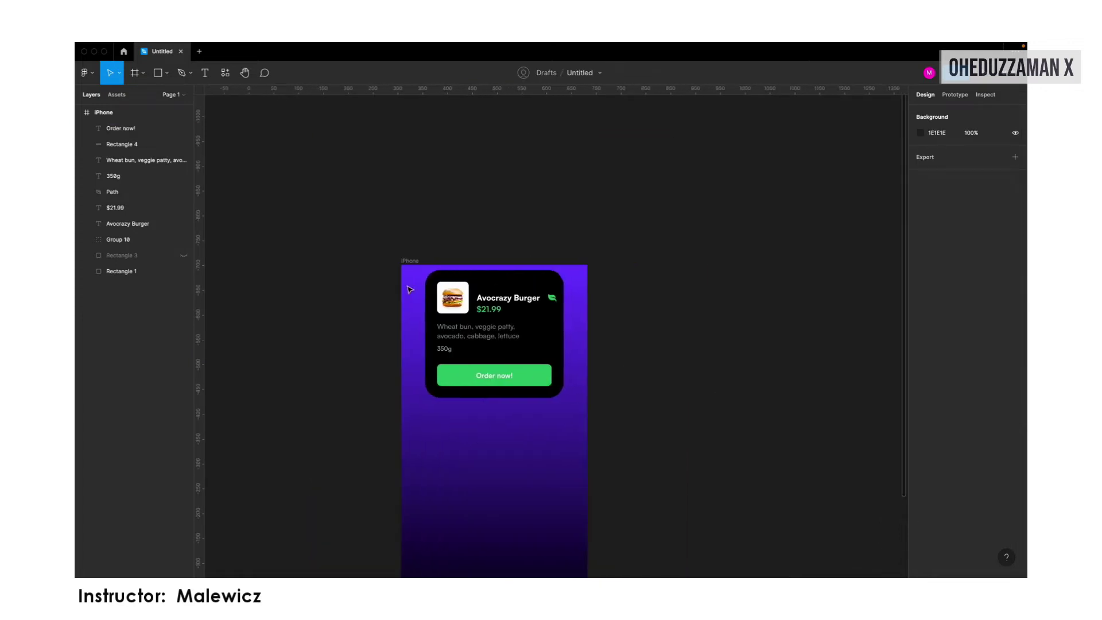
Duplicate the 350g text and move the copy to the card's top right
click(406, 290)
click(444, 349)
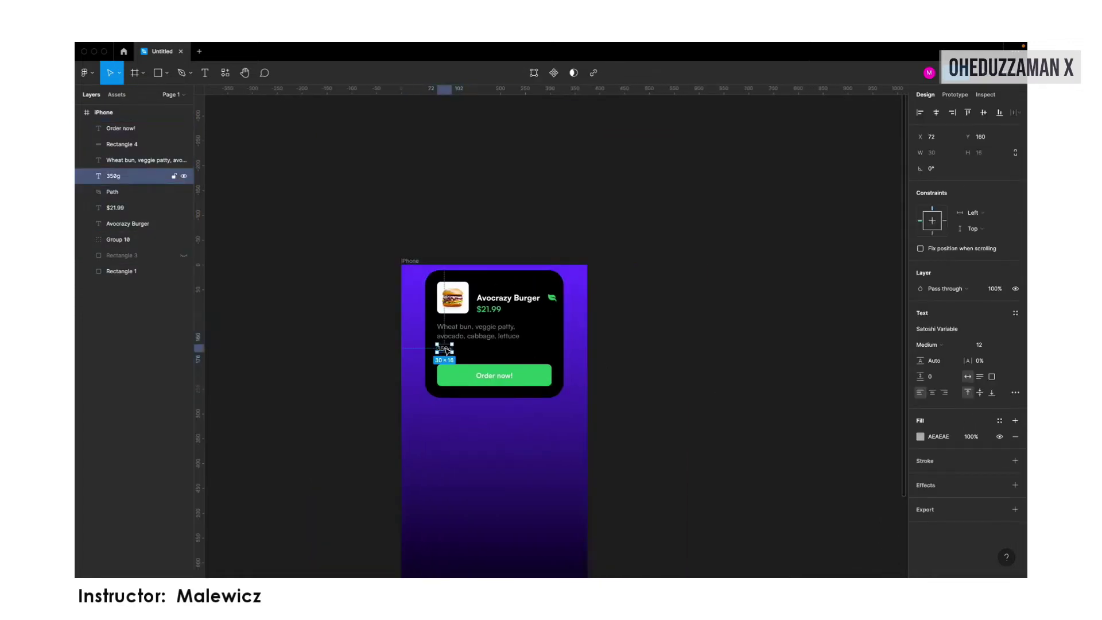
key(ctrl+d)
drag(447, 352, 539, 289)
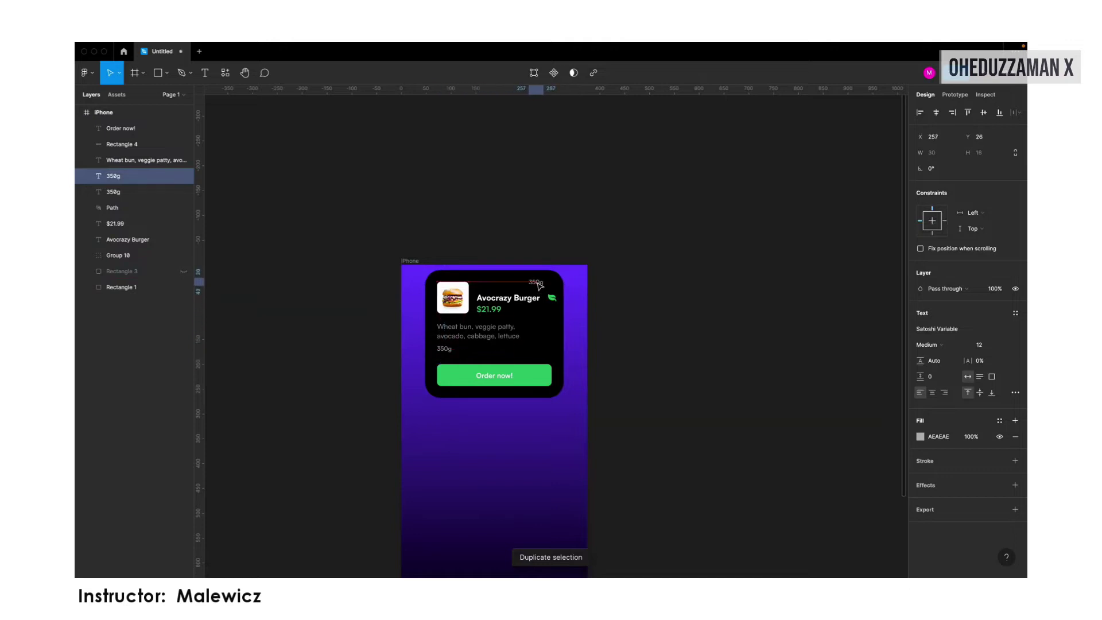
scroll(539, 287, up, 3)
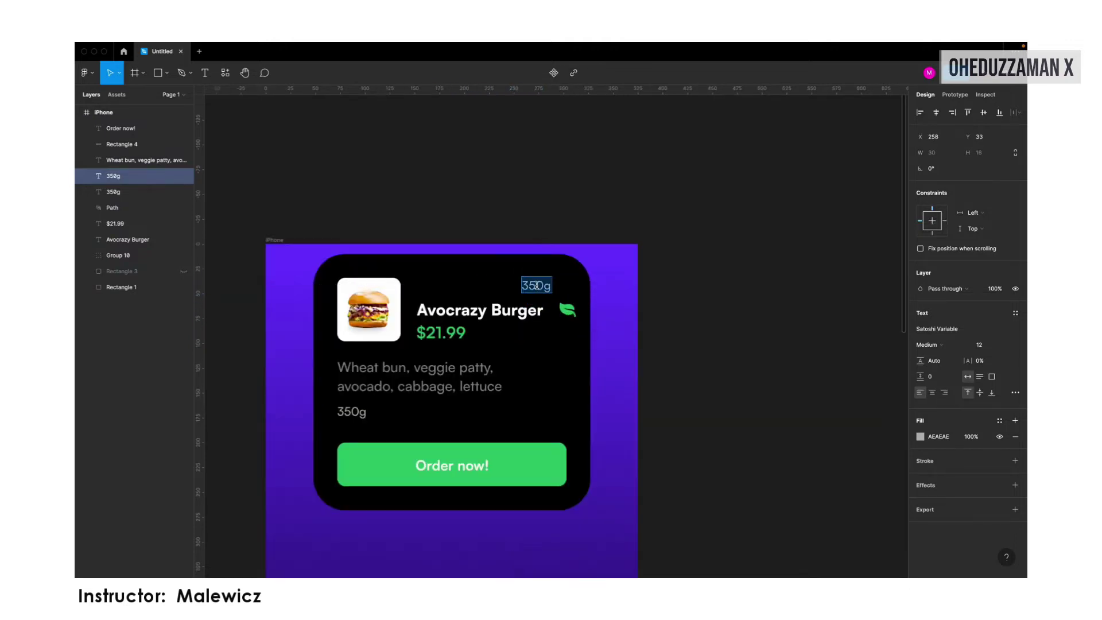
text(15 min.)
Finish the '15 min.' label, nudge it to the card's top right, and set opacity to 0%
key(Escape)
key(Right)
key(Down)
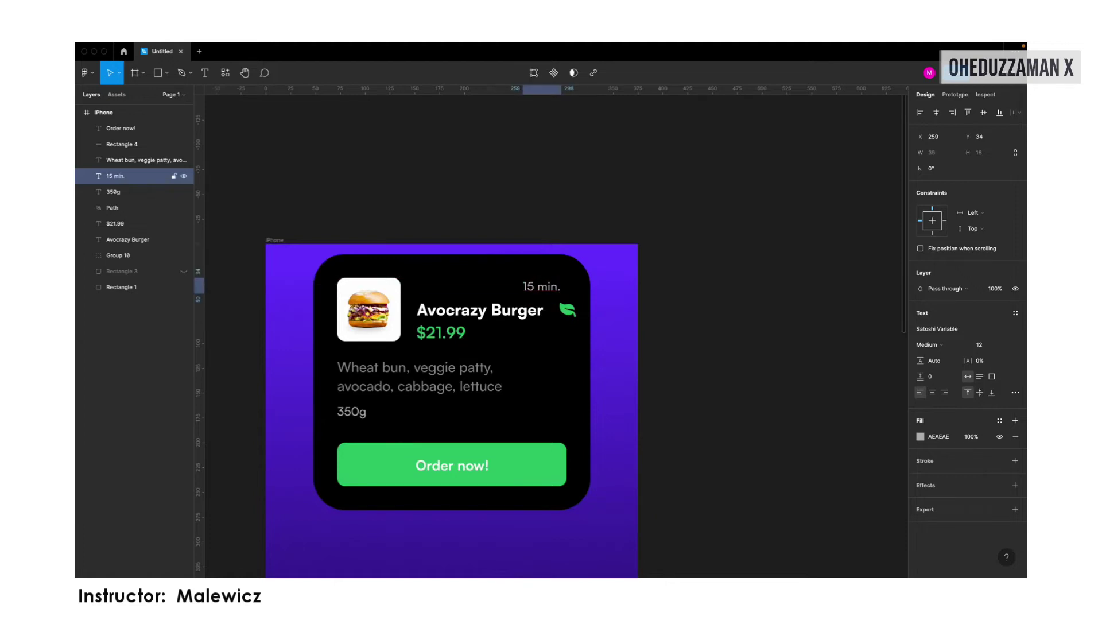
key(Up)
key(shift+Right)
key(Right)
key(Right)
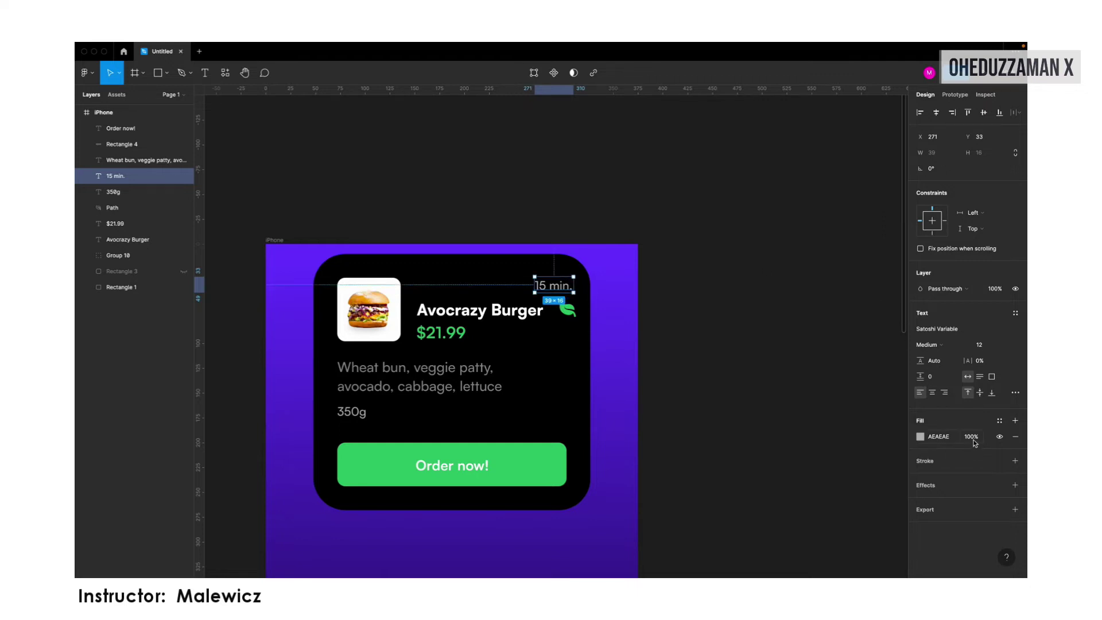
click(997, 289)
text(0)
Apply 0% opacity, duplicate the iPhone frame, and select the copy's hidden 15 min. text
key(Return)
key(Escape)
key(shift+1)
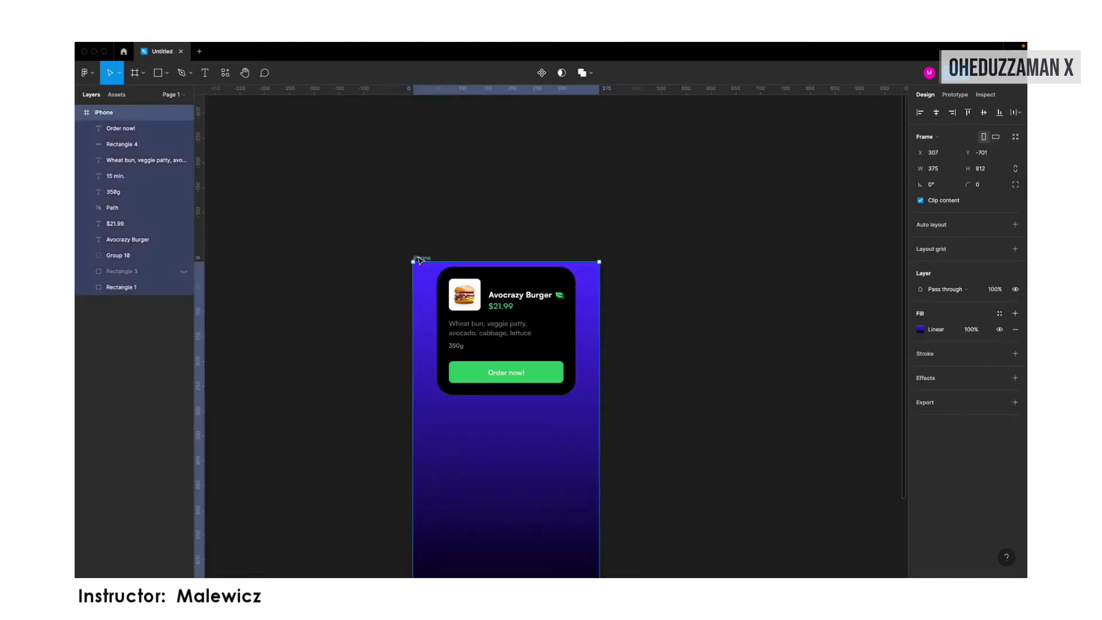
key(ctrl+d)
click(827, 309)
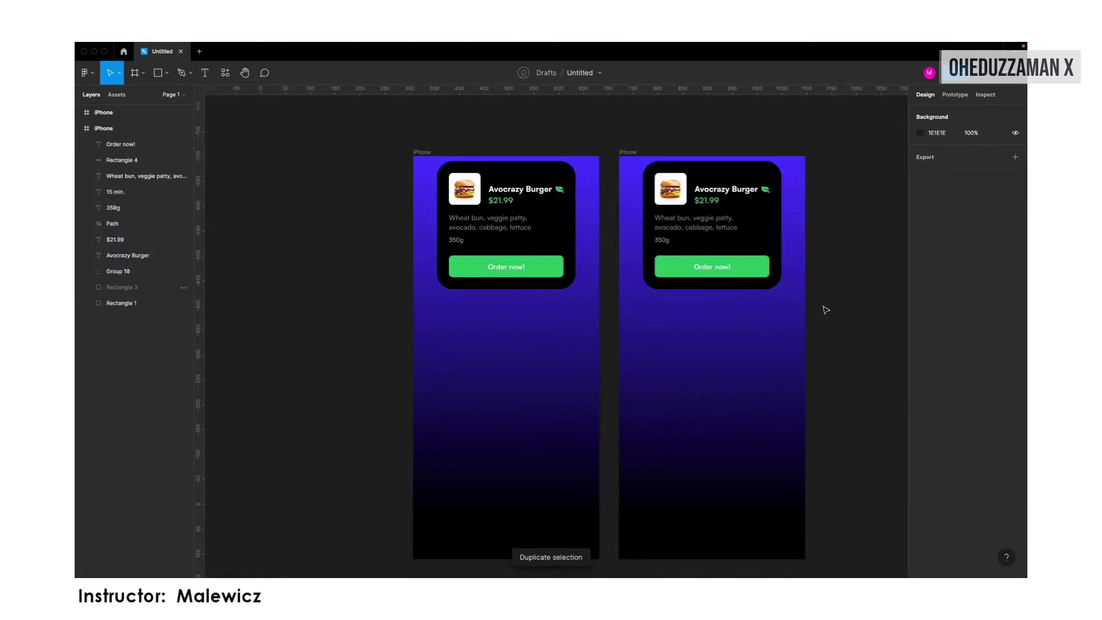
scroll(775, 309, up, 2)
scroll(715, 215, up, 2)
scroll(689, 241, up, 5)
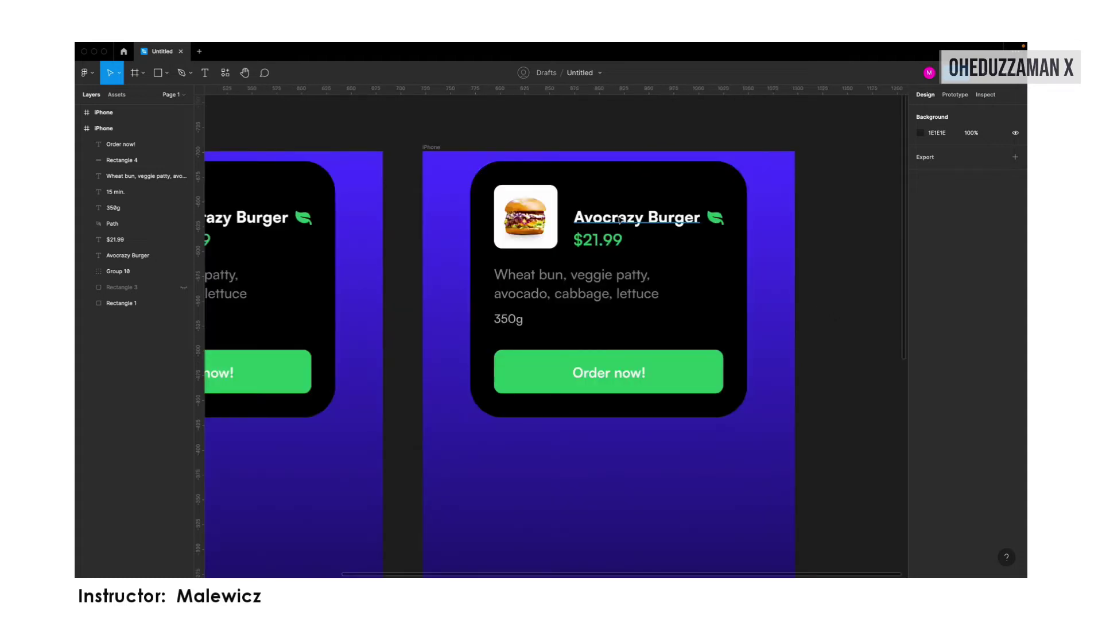
click(671, 196)
Restore 15 min. to full opacity at the top-right corner and hide the leaf icon
key(0)
drag(671, 198, 704, 199)
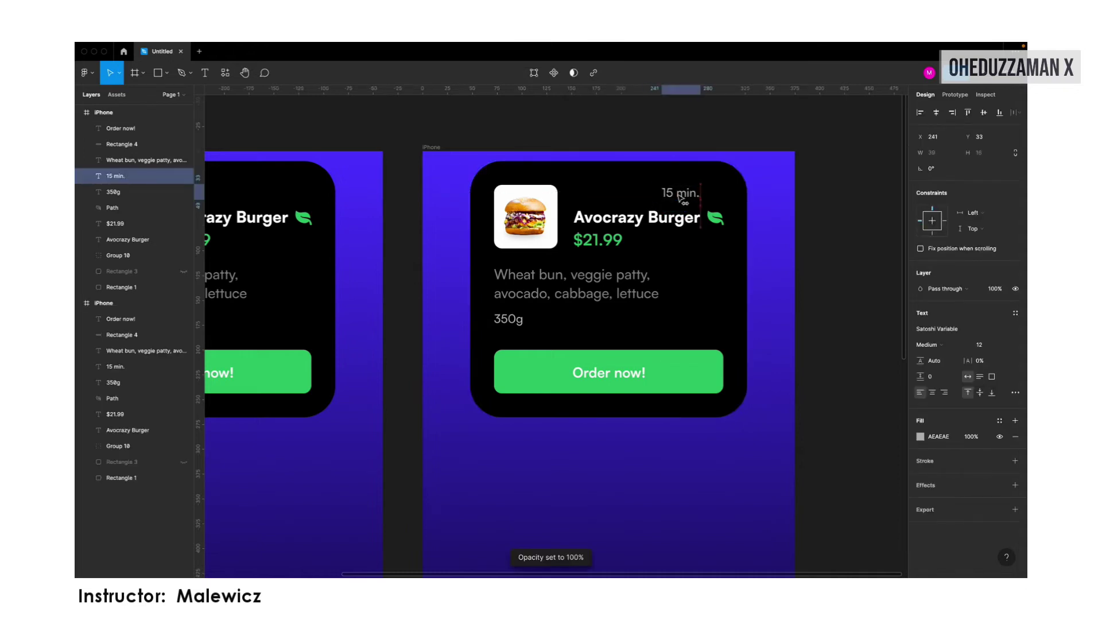
click(715, 218)
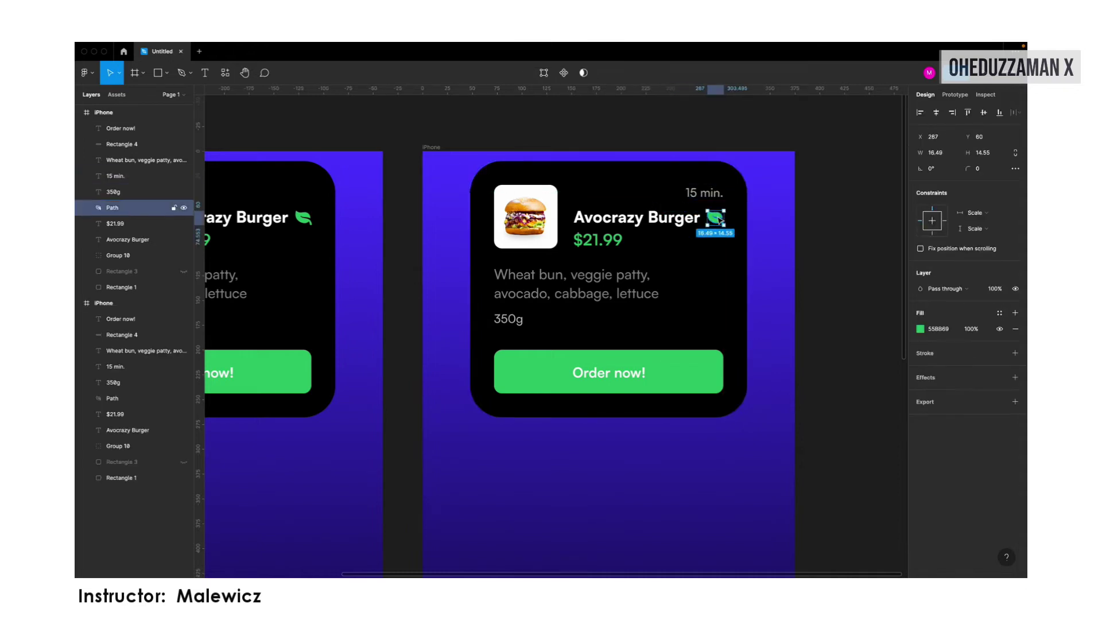
key(Up)
key(Up)
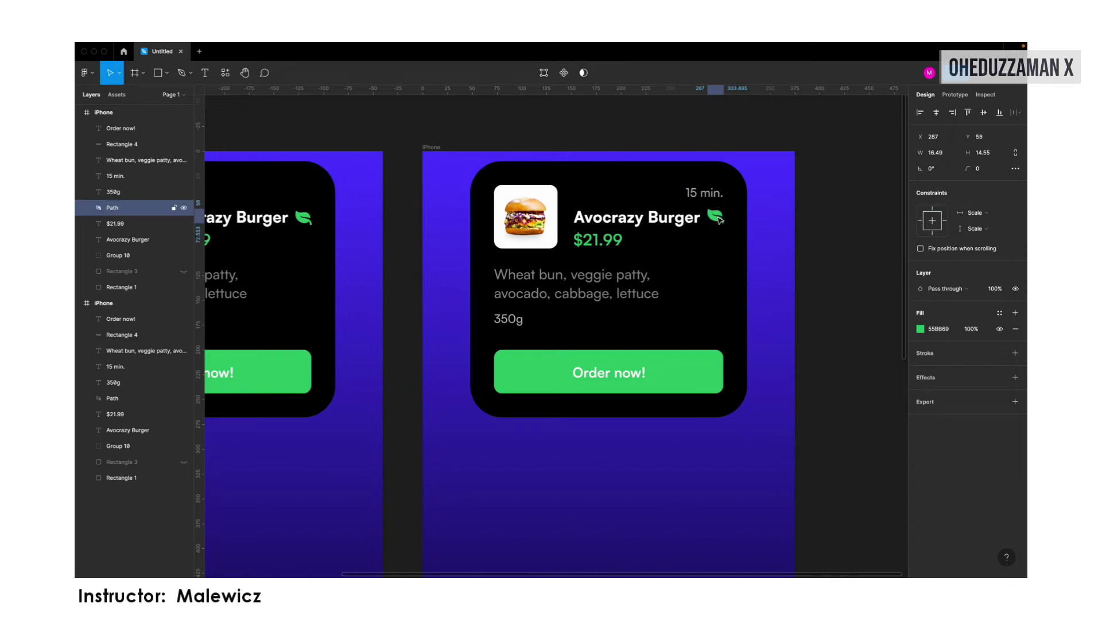
key(0)
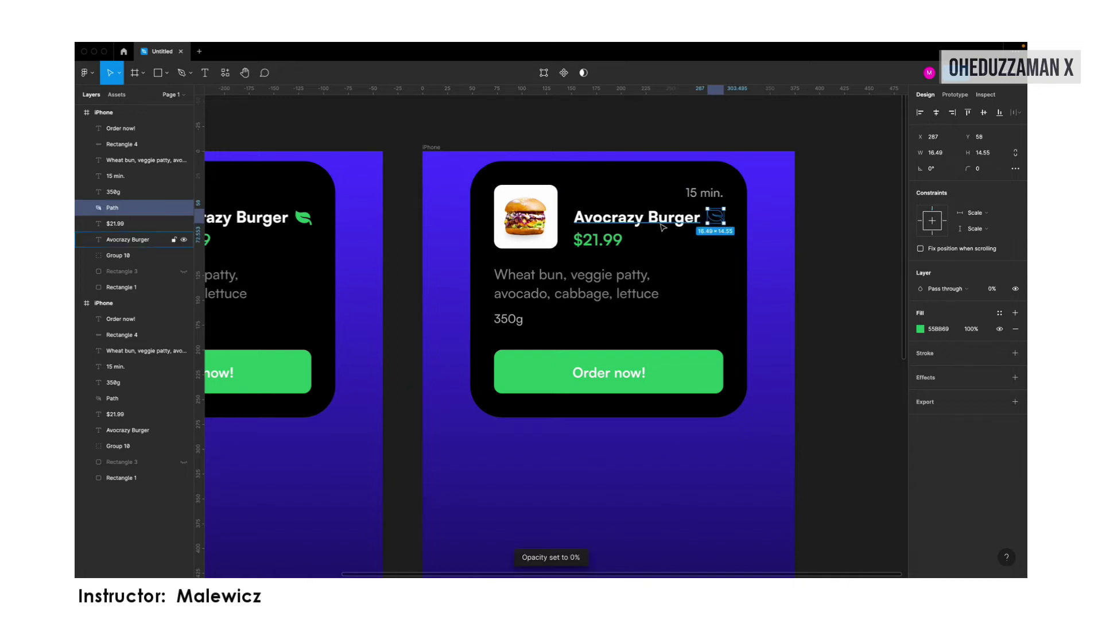
Nudge the Avocrazy Burger title and $21.99 price up and make both invisible
click(664, 224)
key(Up)
key(Up)
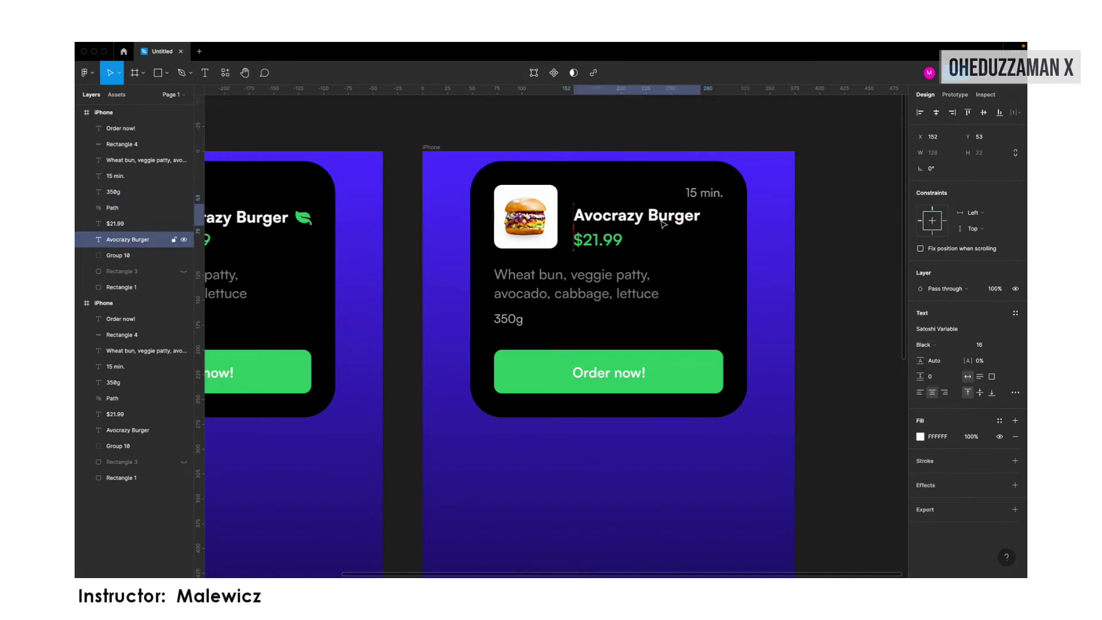
key(0)
key(0)
click(603, 239)
key(Up)
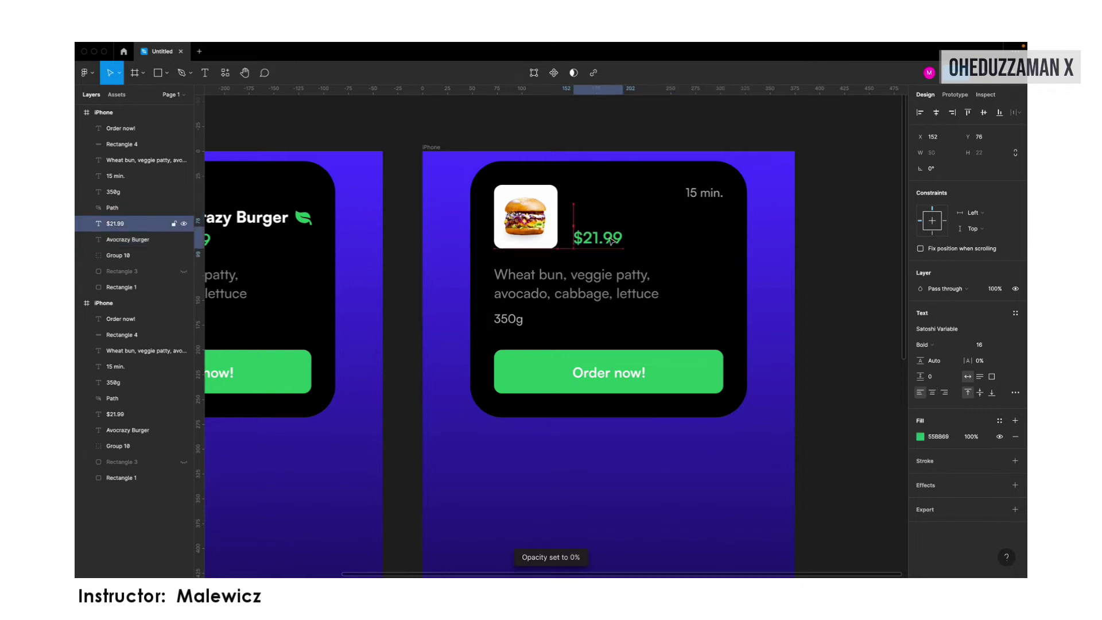
key(Up)
key(0)
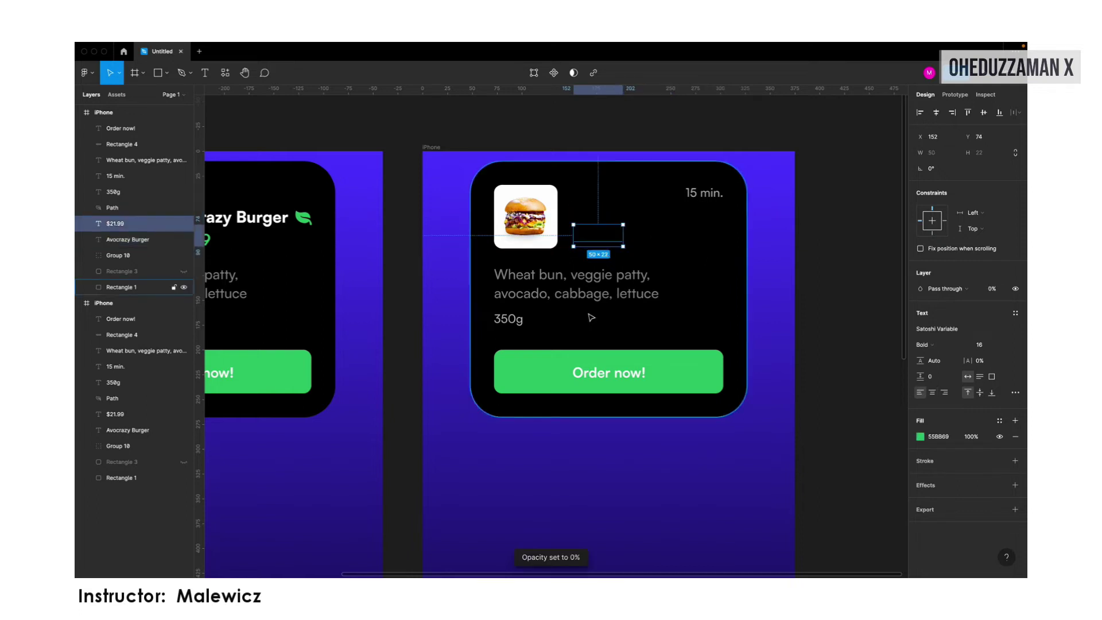
Nudge the ingredients description and 350g weight up and make both invisible
click(594, 297)
key(Up)
key(Up)
key(Up)
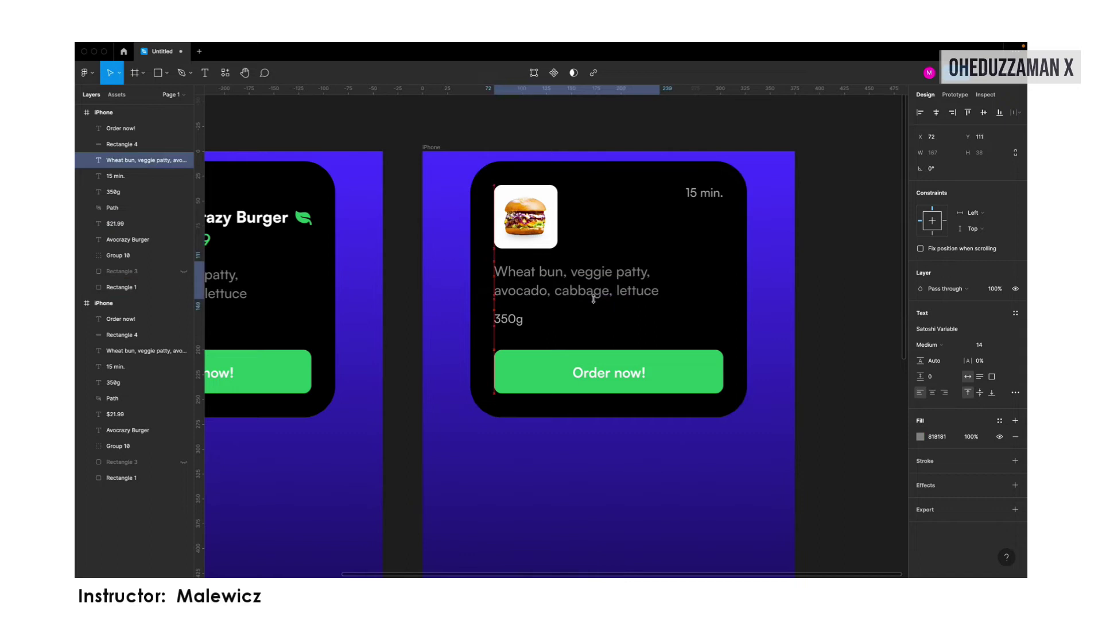
key(Up)
key(Up)
key(0)
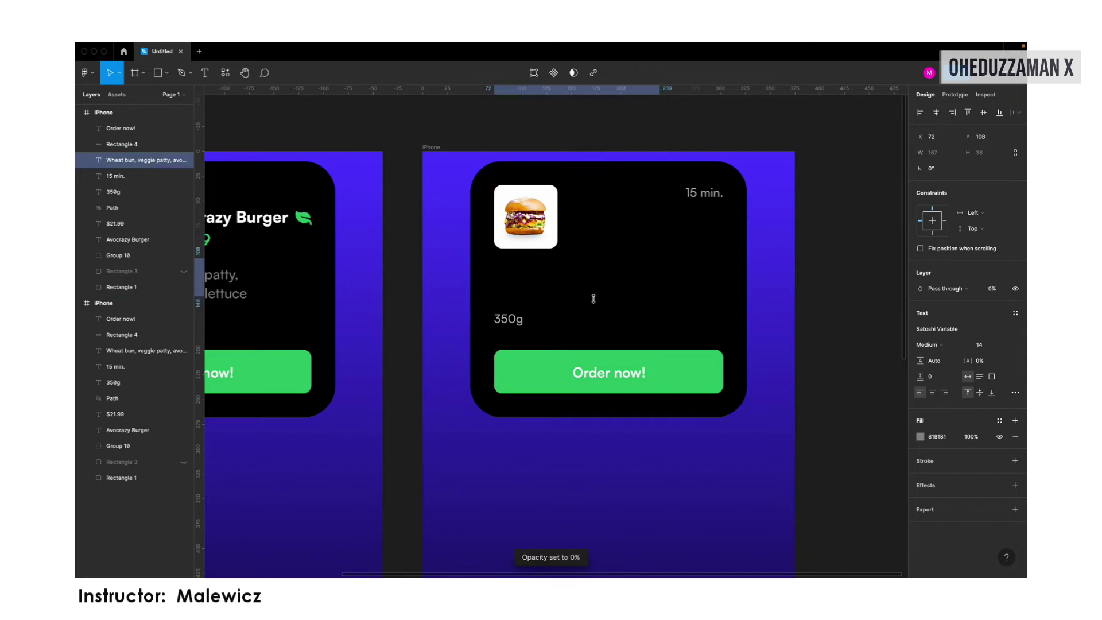
click(513, 320)
key(Up)
key(Up)
key(Up)
key(Up)
key(Up)
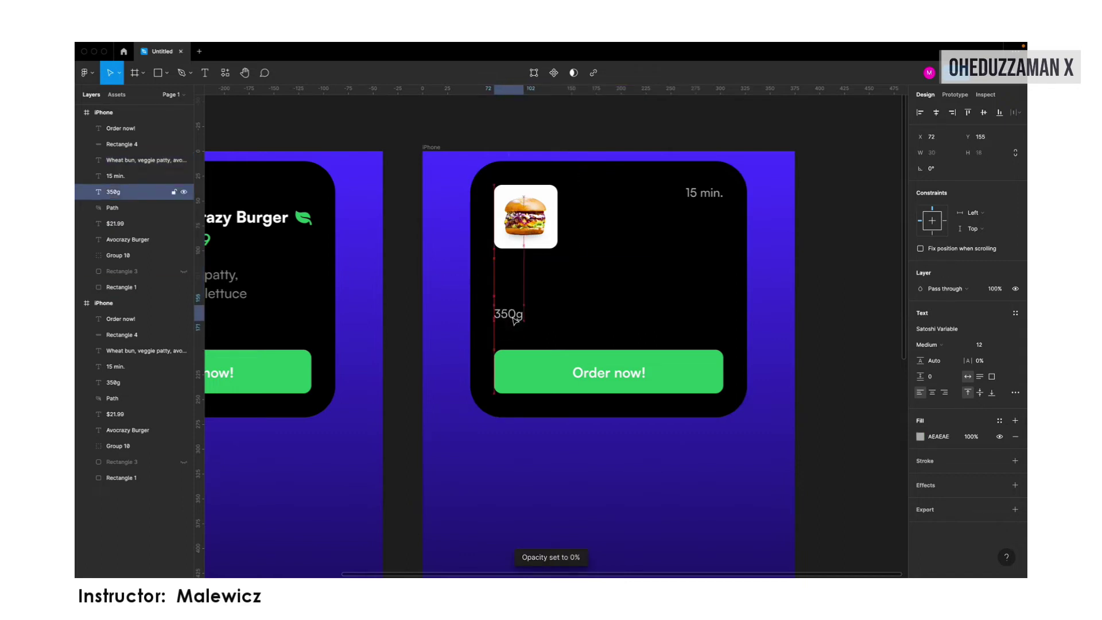
key(Up)
key(Up)
key(Up)
key(Up)
key(0)
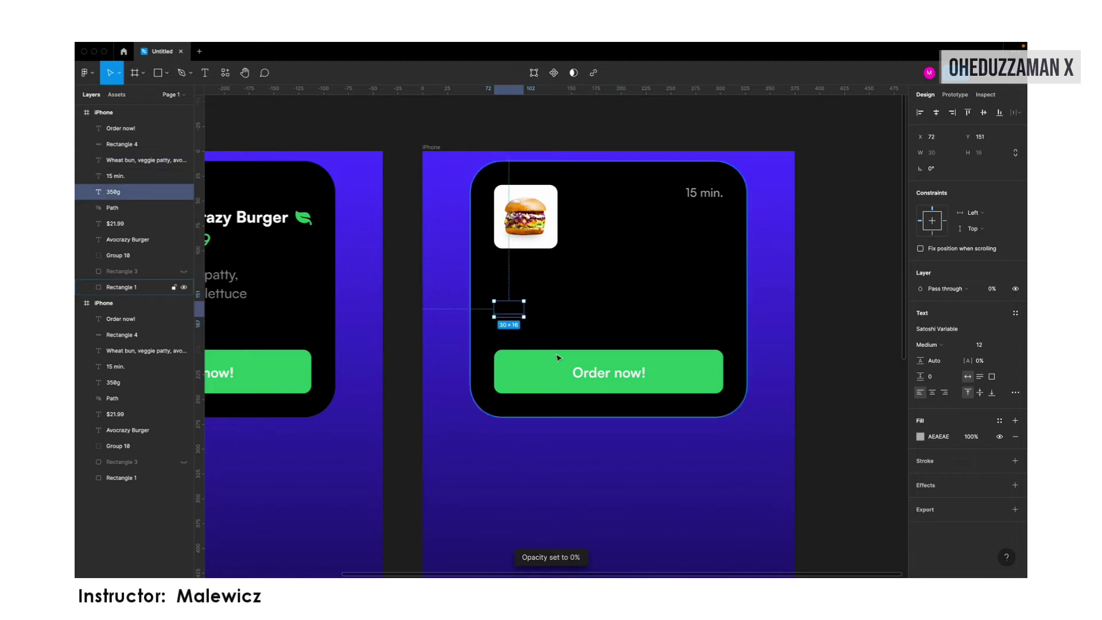
Hide the Order now! label and select the green button shape
click(603, 375)
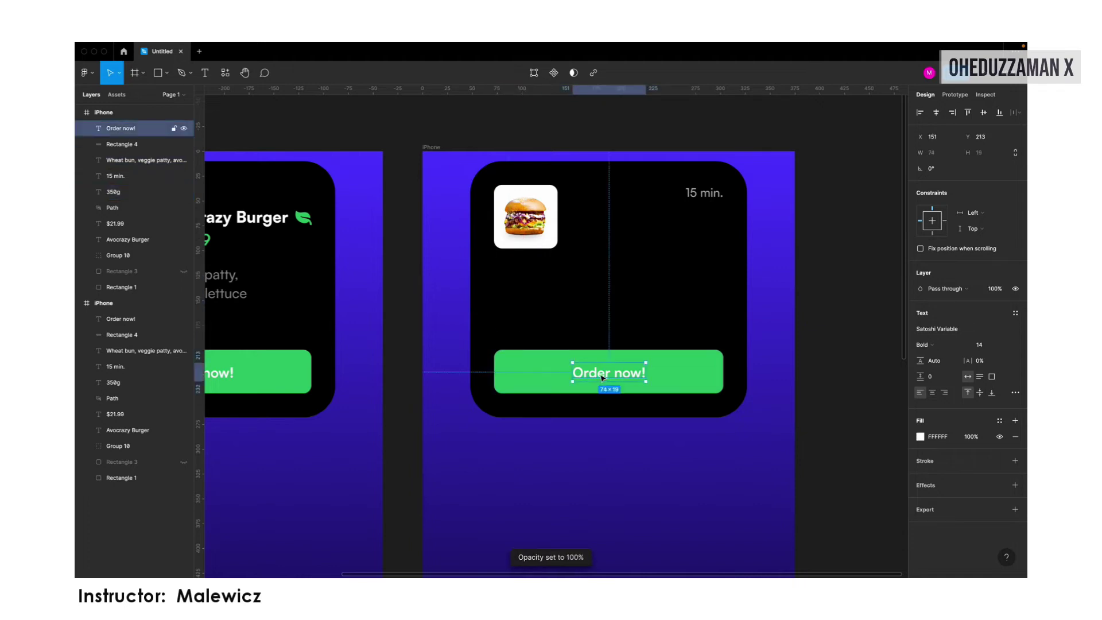
key(0)
click(603, 377)
click(589, 387)
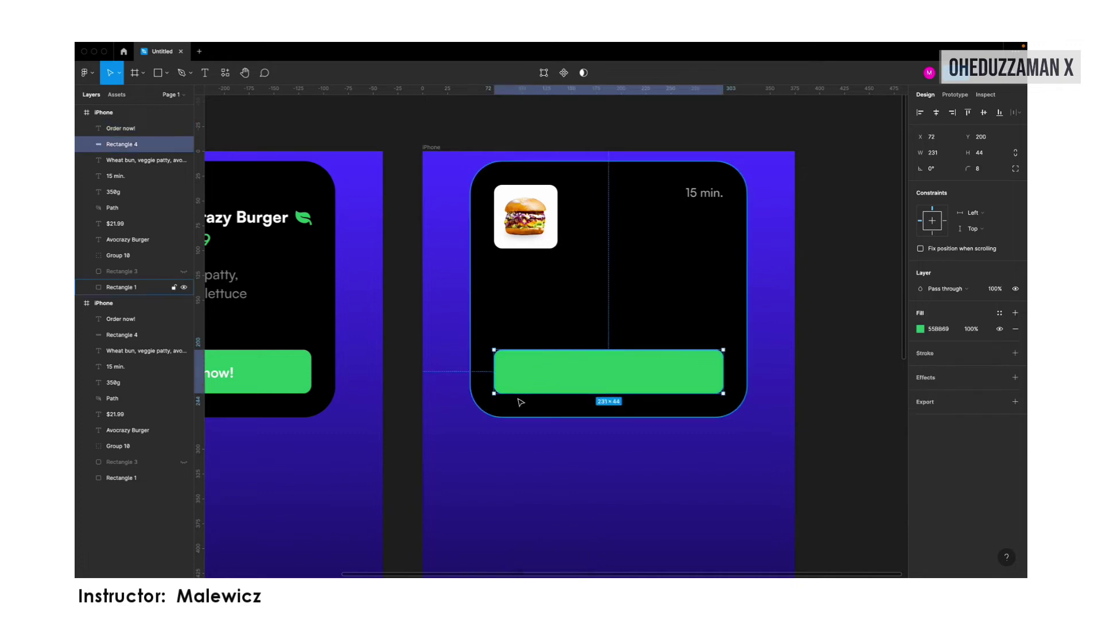
Shrink the green button and position it just under the 15 min. label
mouse_move(493, 394)
mouse_down()
mouse_move(688, 355)
mouse_move(707, 211)
mouse_up()
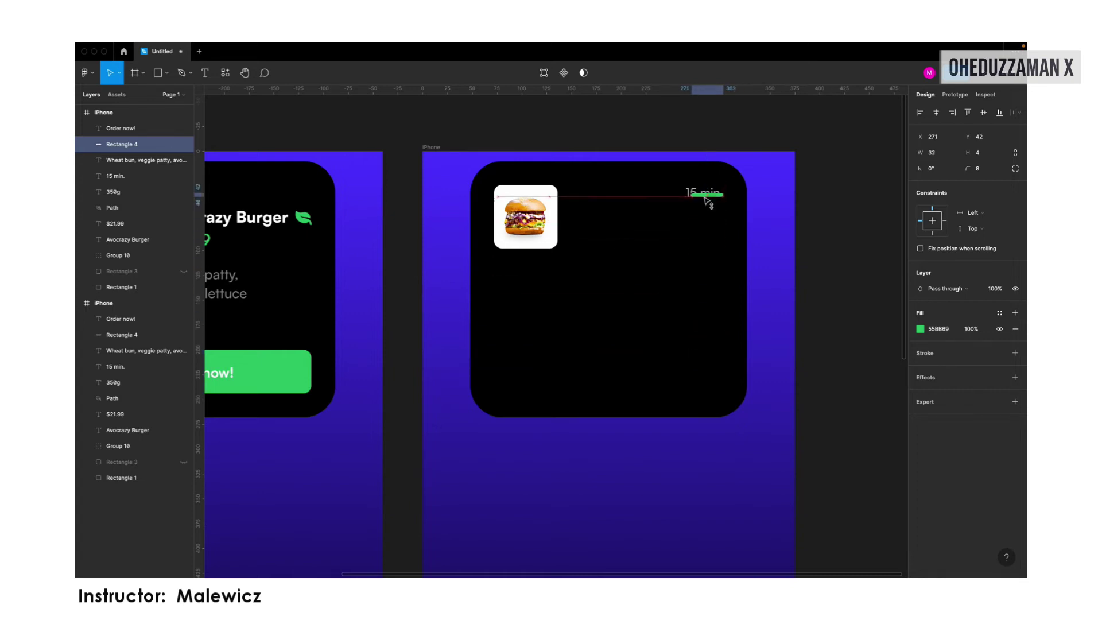
ctrl+scroll(707, 212, up, 3)
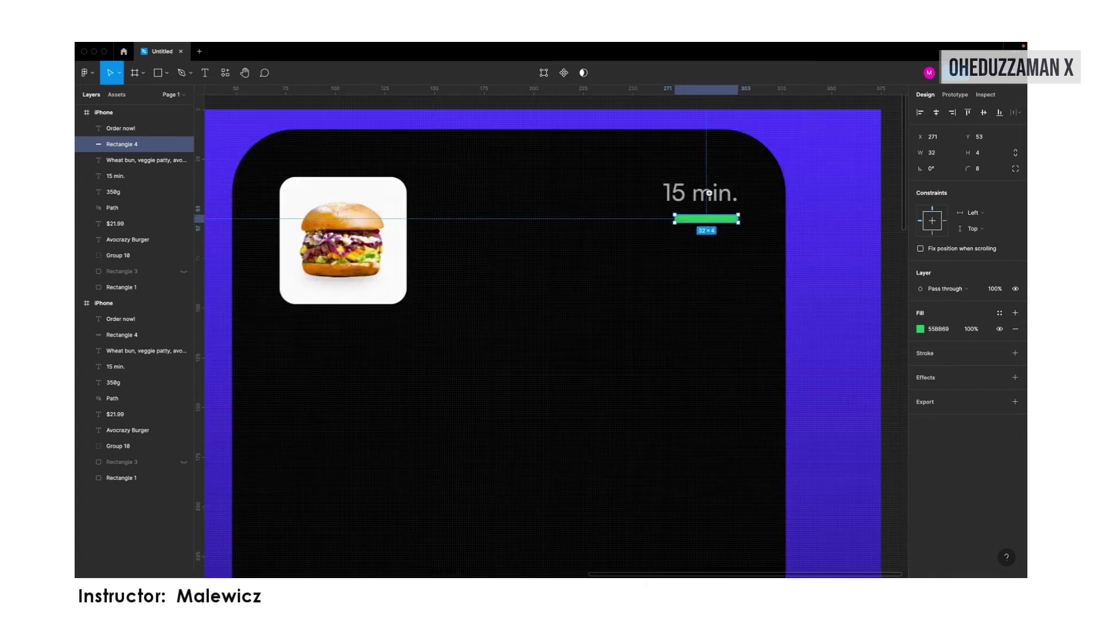
ctrl+scroll(708, 206, up, 3)
key(Left)
key(Left)
key(Left)
key(Left)
key(Left)
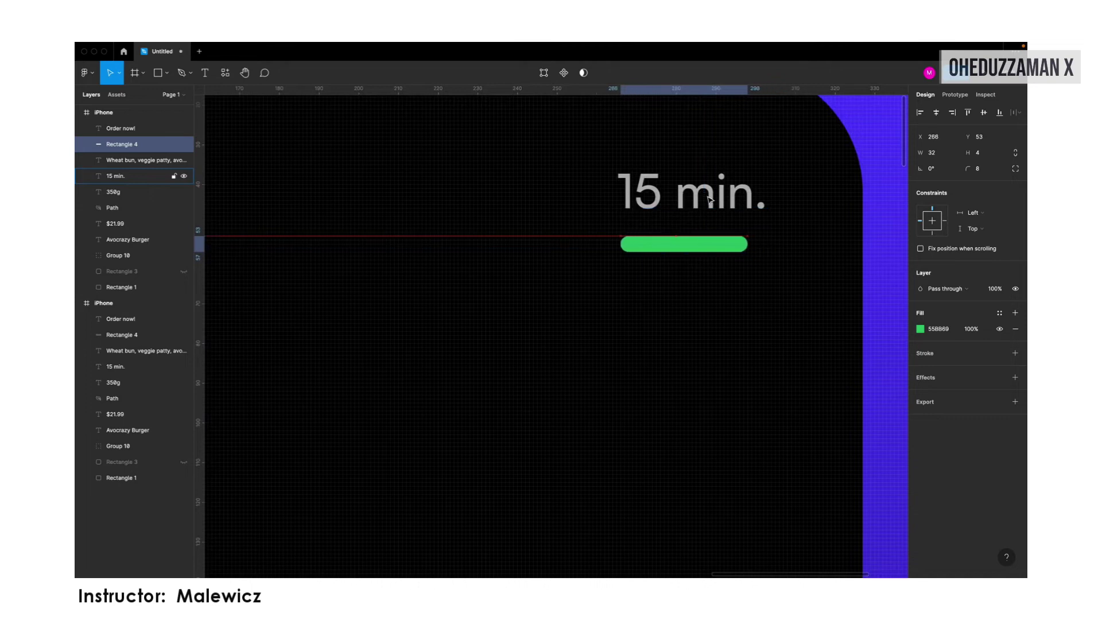
key(Up)
key(Up)
key(Left)
Resize the green bar into a thin 38×3 line matching the label's width
key(ctrl+Right)
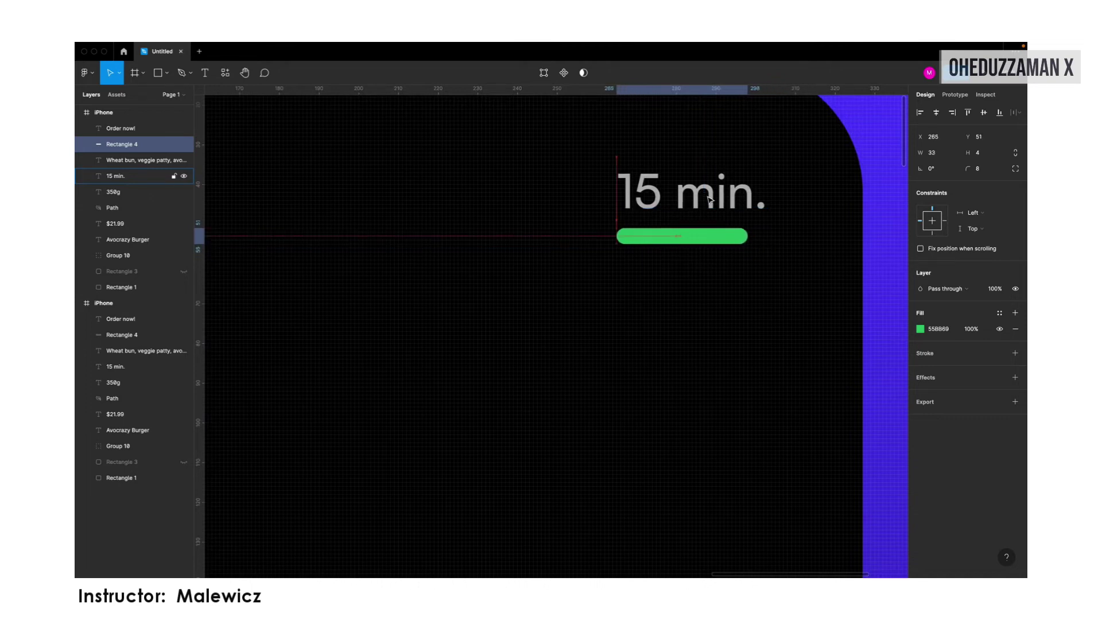
key(ctrl+Right)
key(ctrl+Right)
key(ctrl+Right)
key(ctrl+Right)
key(ctrl+Up)
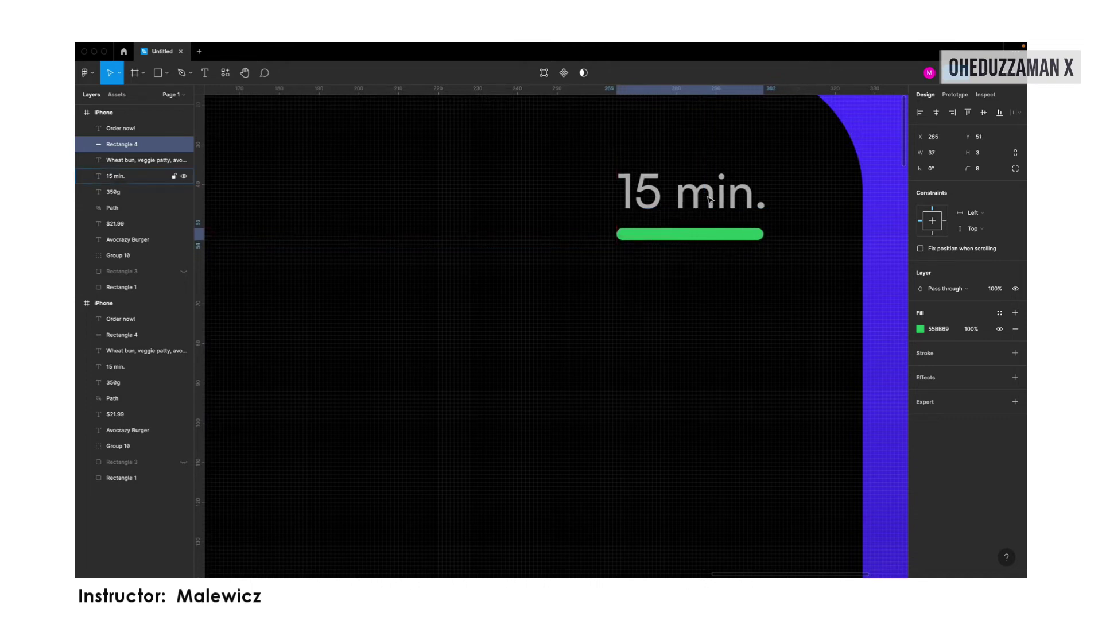
key(ctrl+Right)
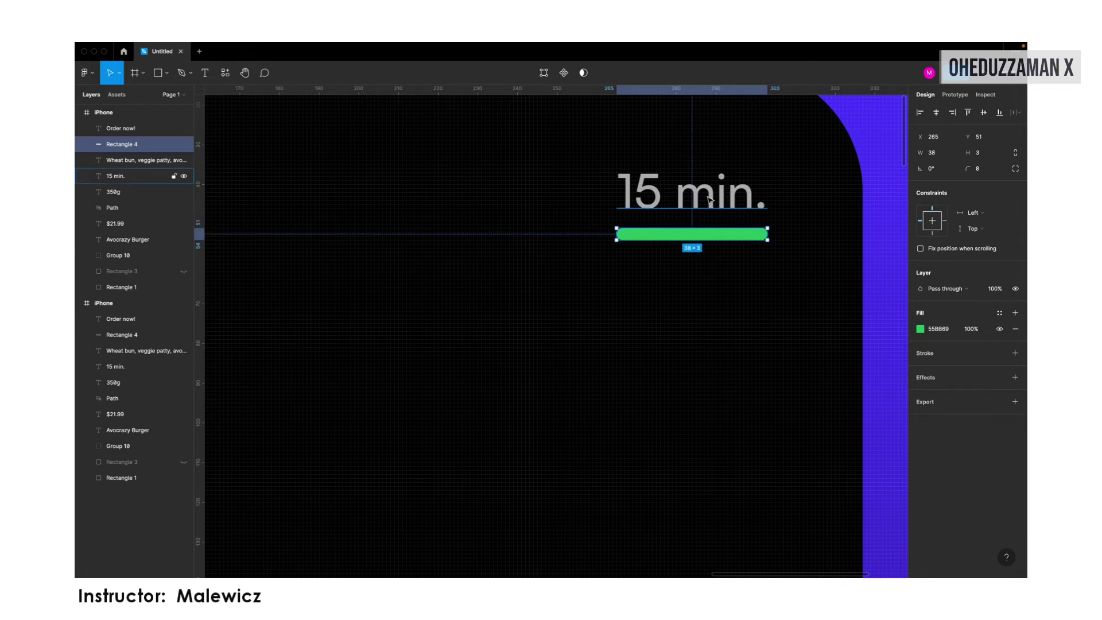
scroll(664, 316, down, 5)
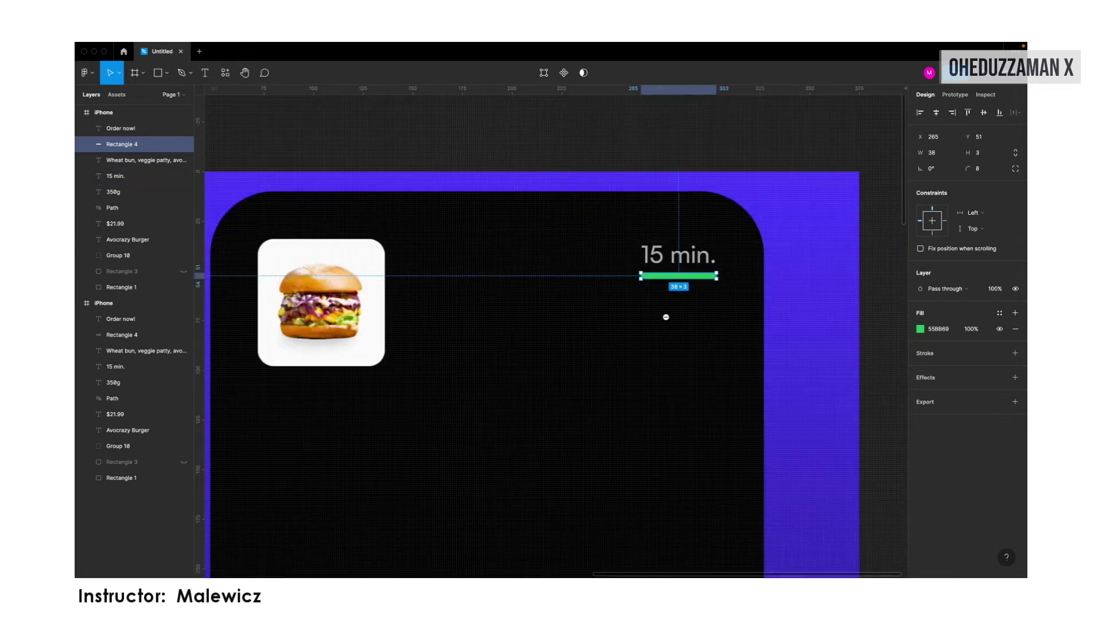
scroll(664, 315, down, 3)
scroll(668, 323, down, 3)
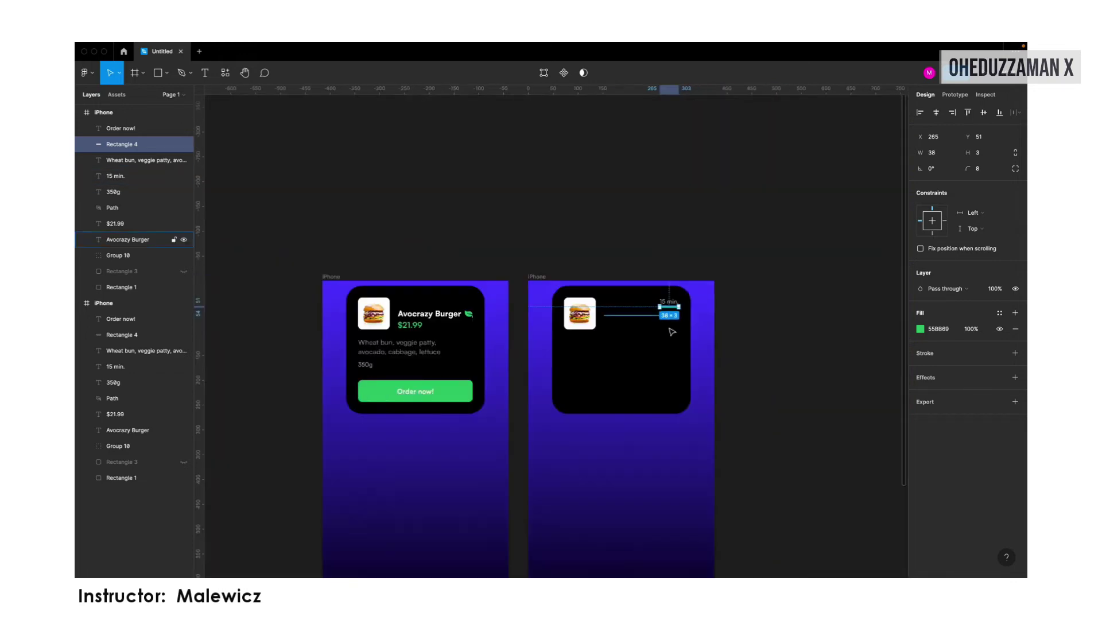
click(773, 375)
scroll(593, 297, up, 3)
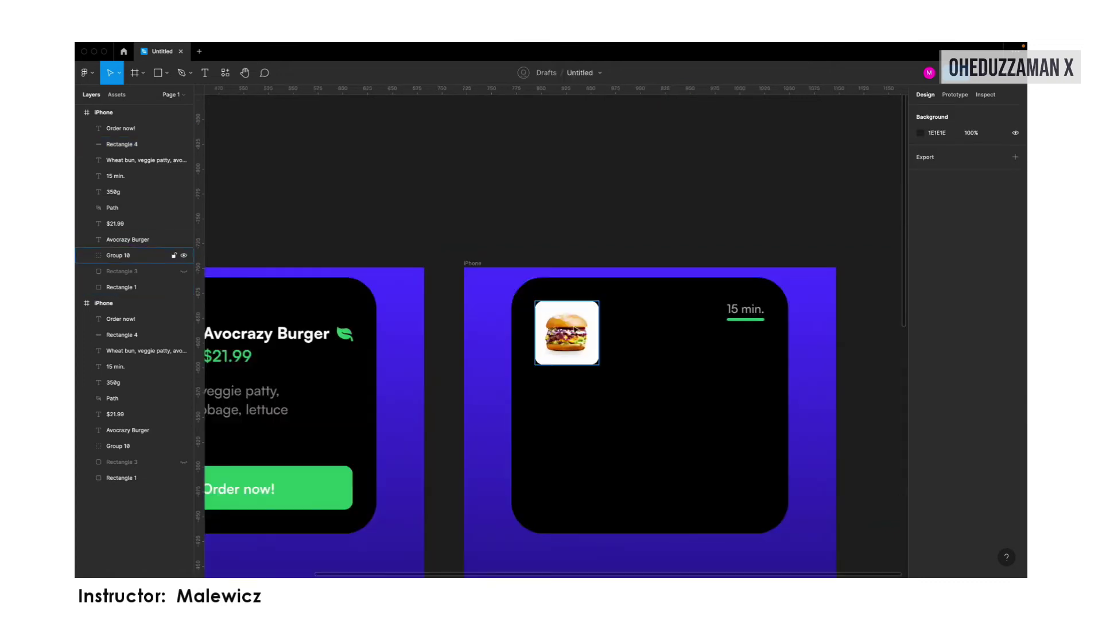
click(574, 332)
Shrink the black card Rectangle 1 into a slim 279×44 pill
click(634, 479)
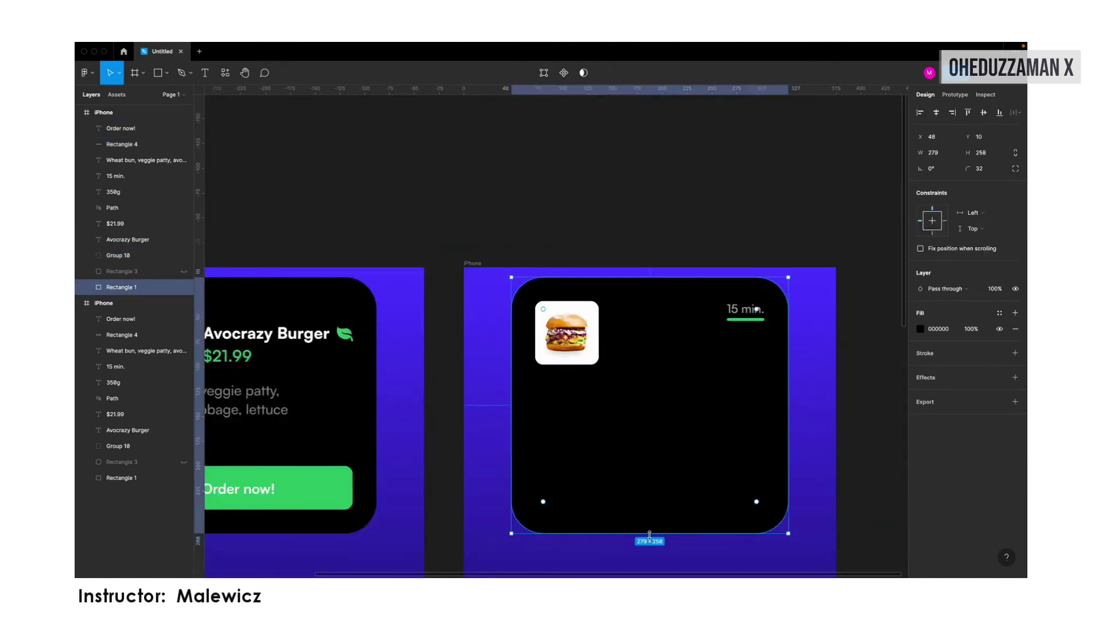
drag(649, 533, 686, 323)
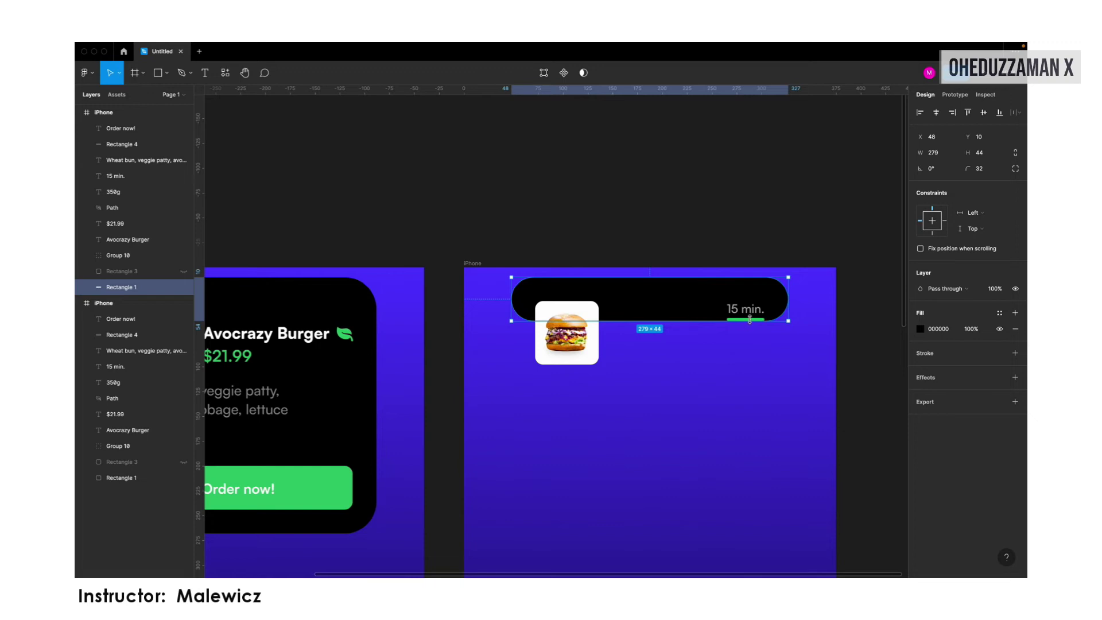
click(864, 326)
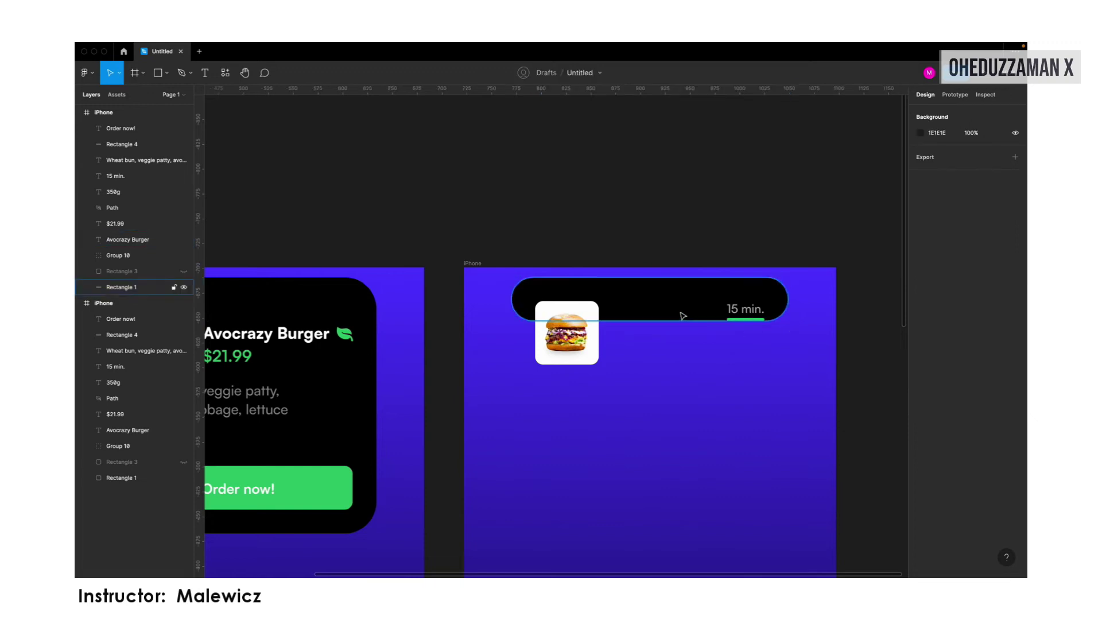
Move 15 min. and its bar up into the pill and scale the burger into its left end
click(742, 318)
drag(745, 311, 745, 296)
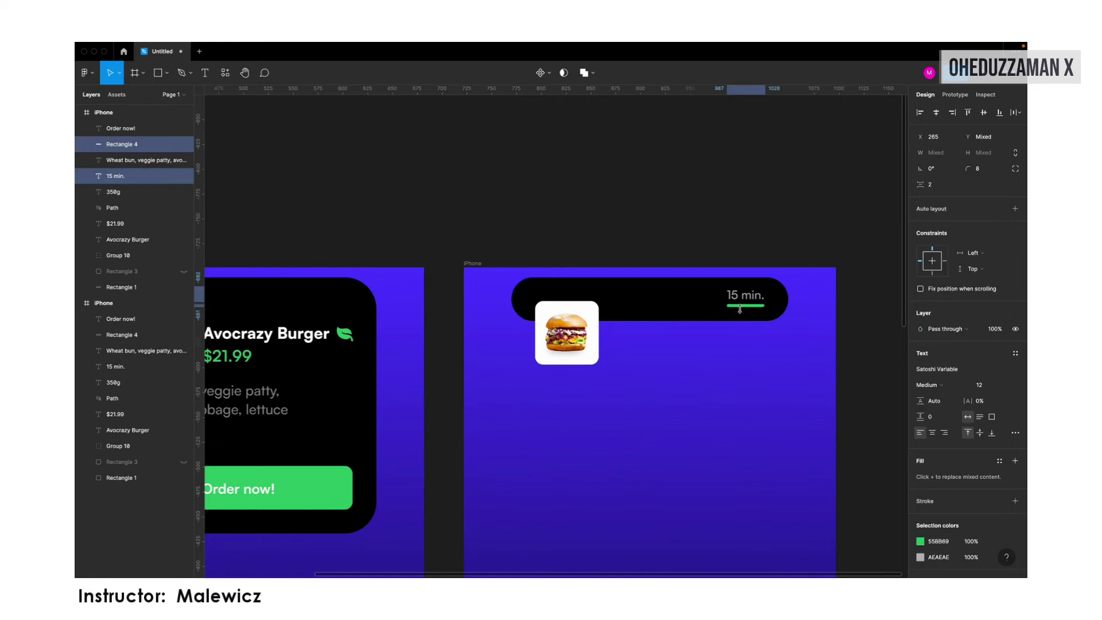
click(304, 308)
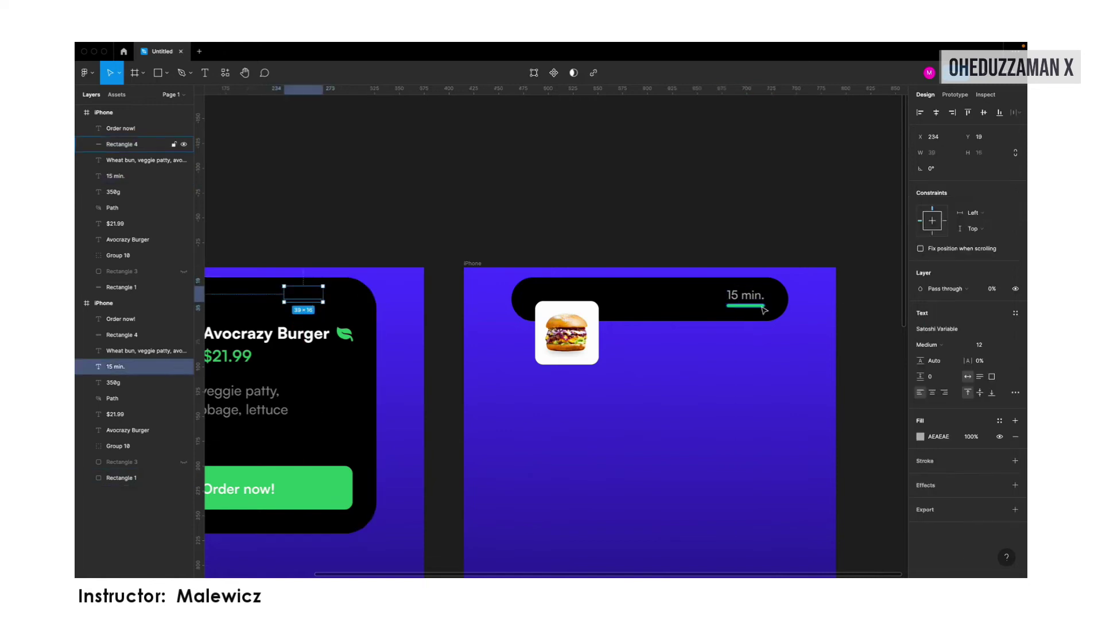
key(Escape)
click(736, 299)
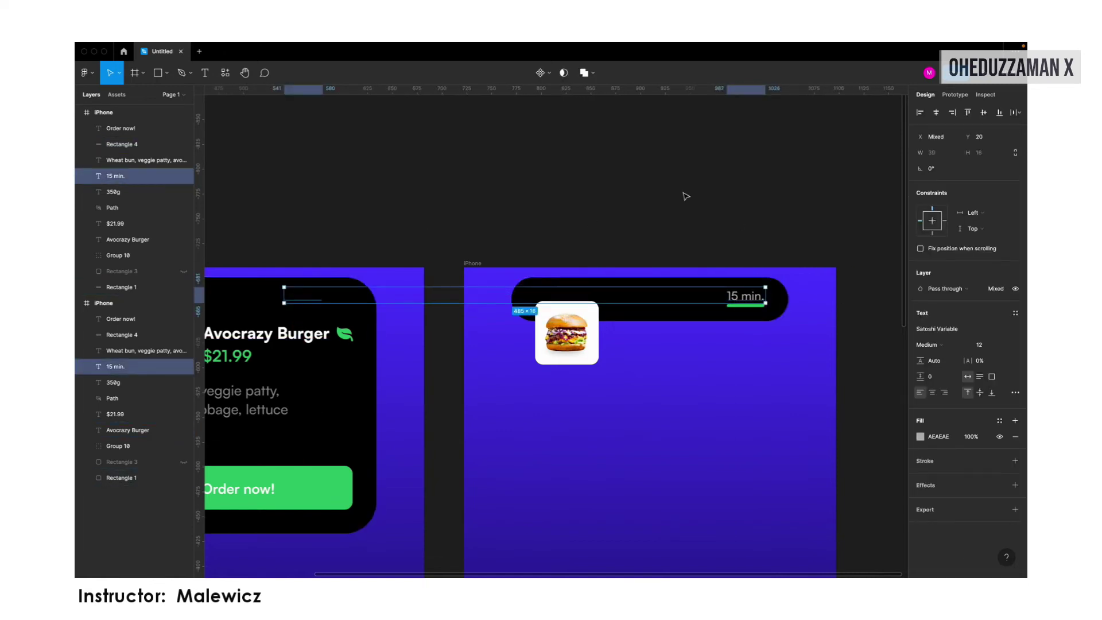
click(579, 360)
drag(599, 364, 544, 307)
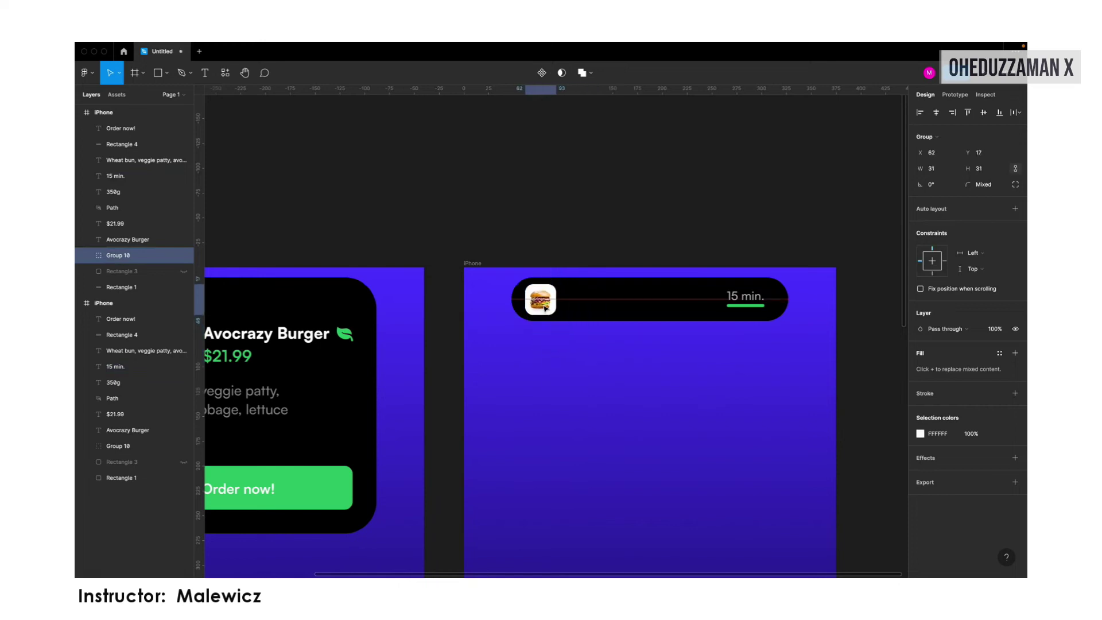
scroll(543, 307, up, 3)
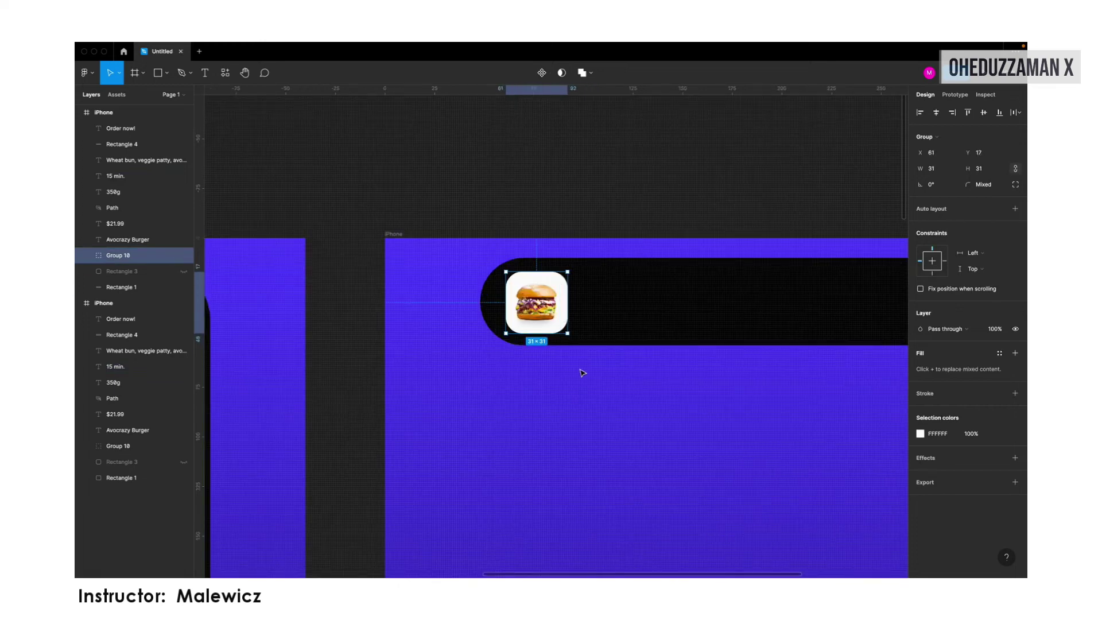
Give the burger's backing Rectangle 2 a corner radius of 100 to make it round
click(580, 301)
double_click(536, 301)
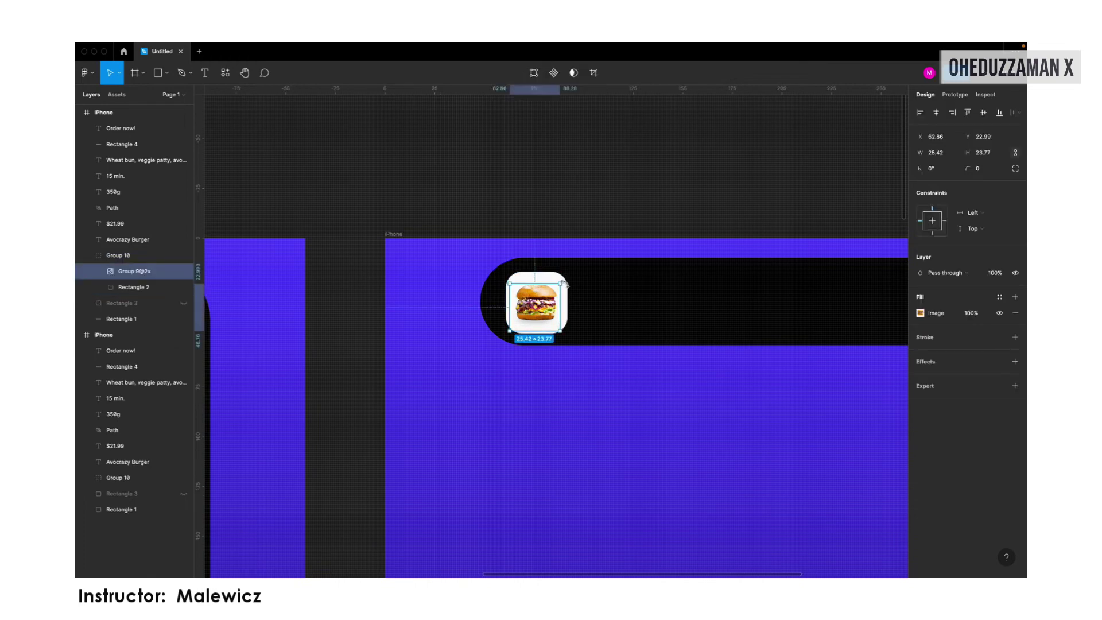
click(565, 276)
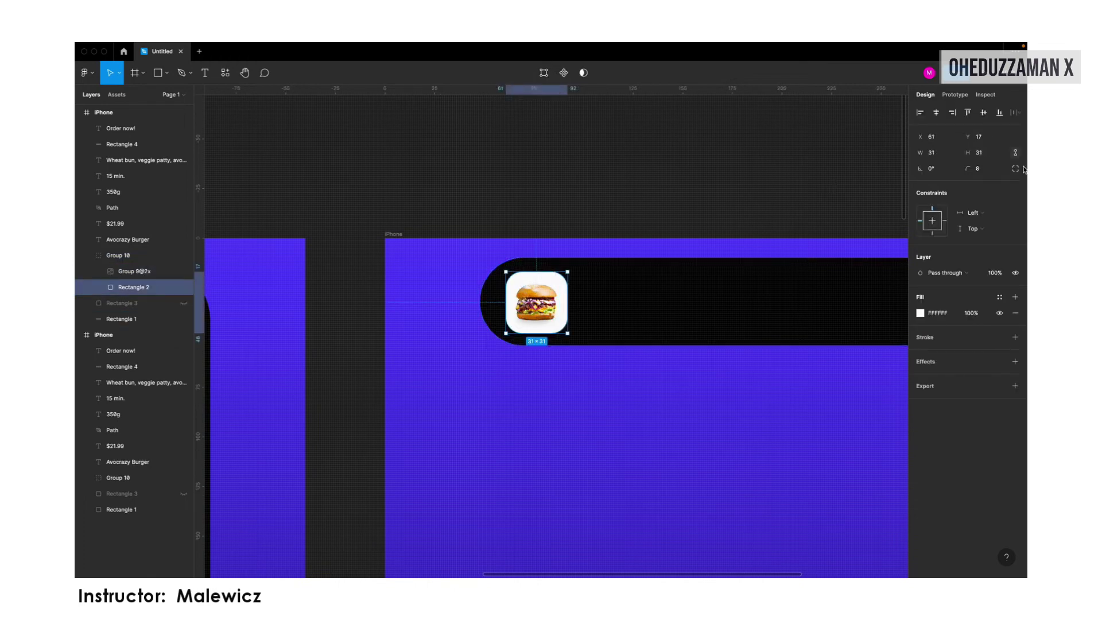
click(981, 170)
text(100)
key(Return)
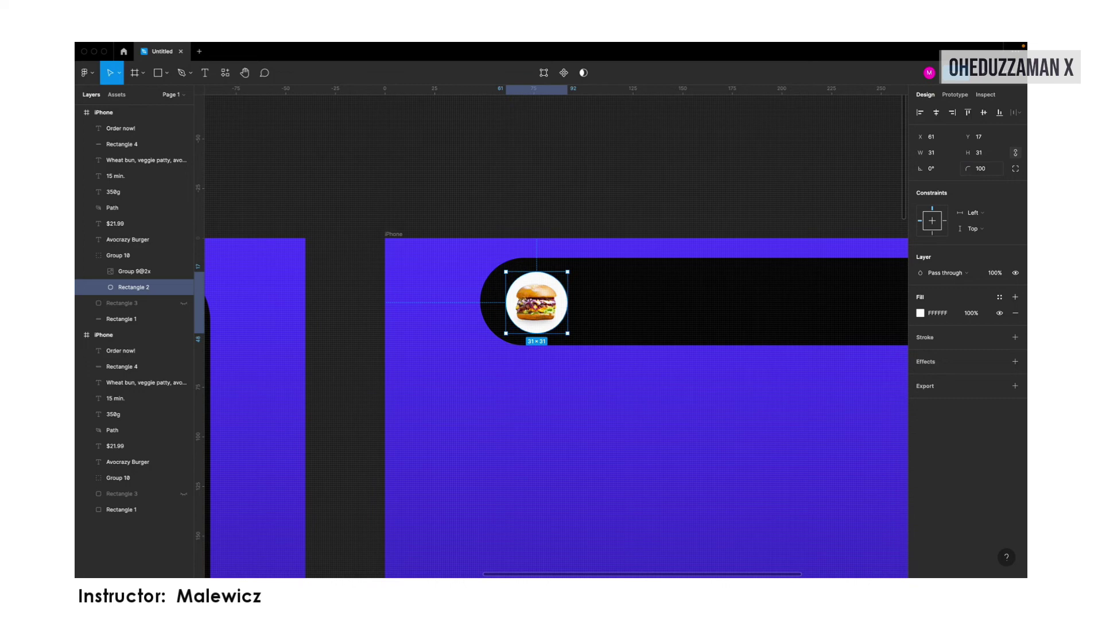
Shift the round burger group left so it sits evenly inset at the pill's end
click(635, 480)
click(556, 319)
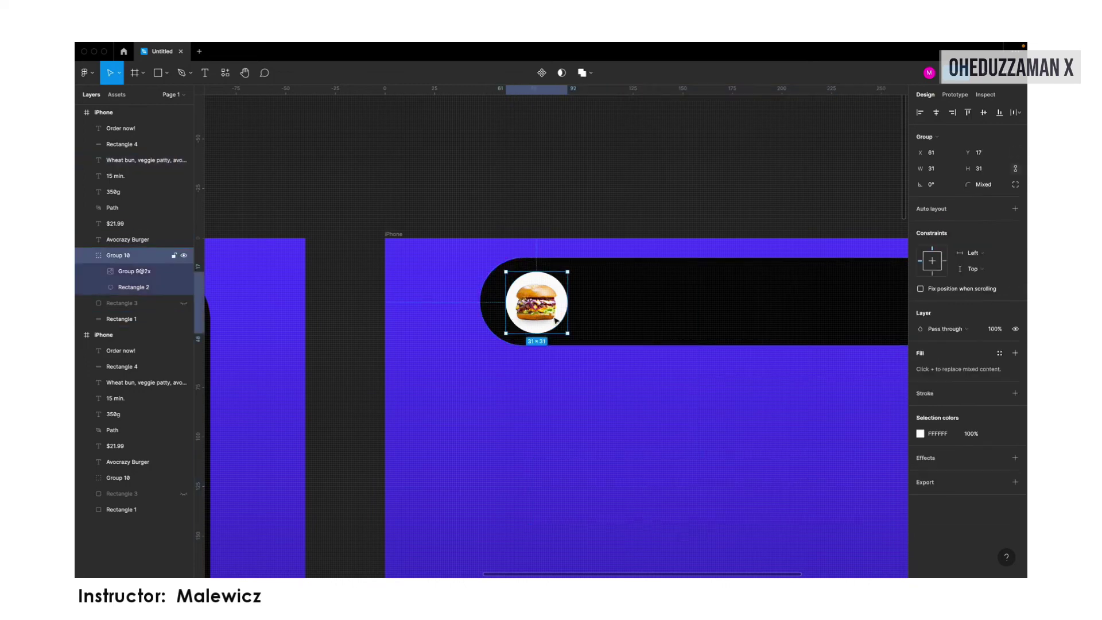
drag(556, 319, 556, 320)
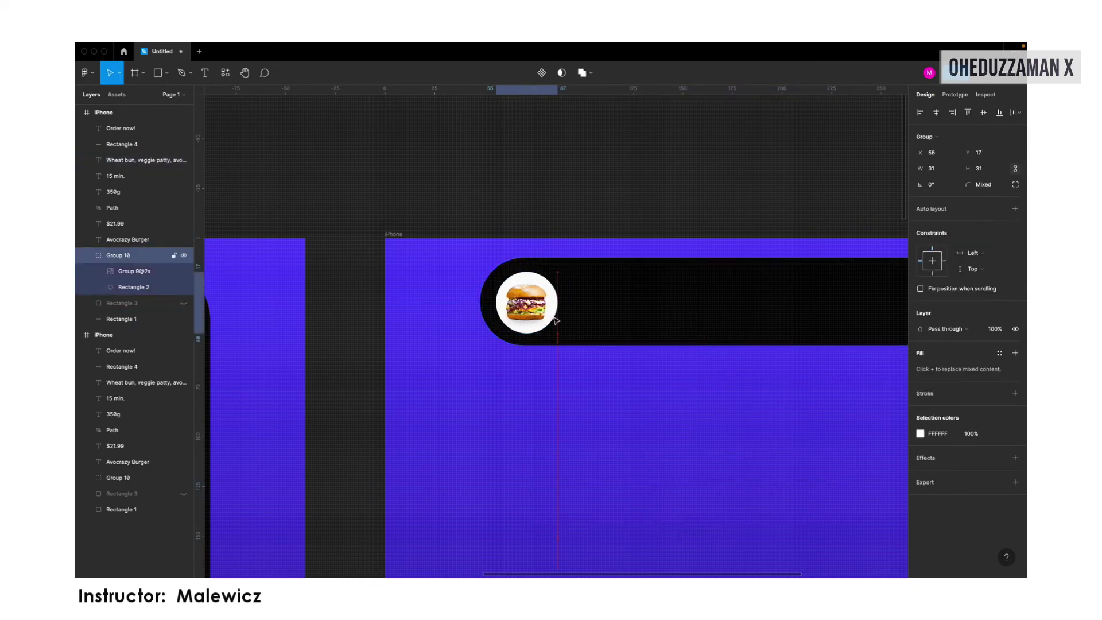
drag(556, 320, 560, 344)
key(alt)
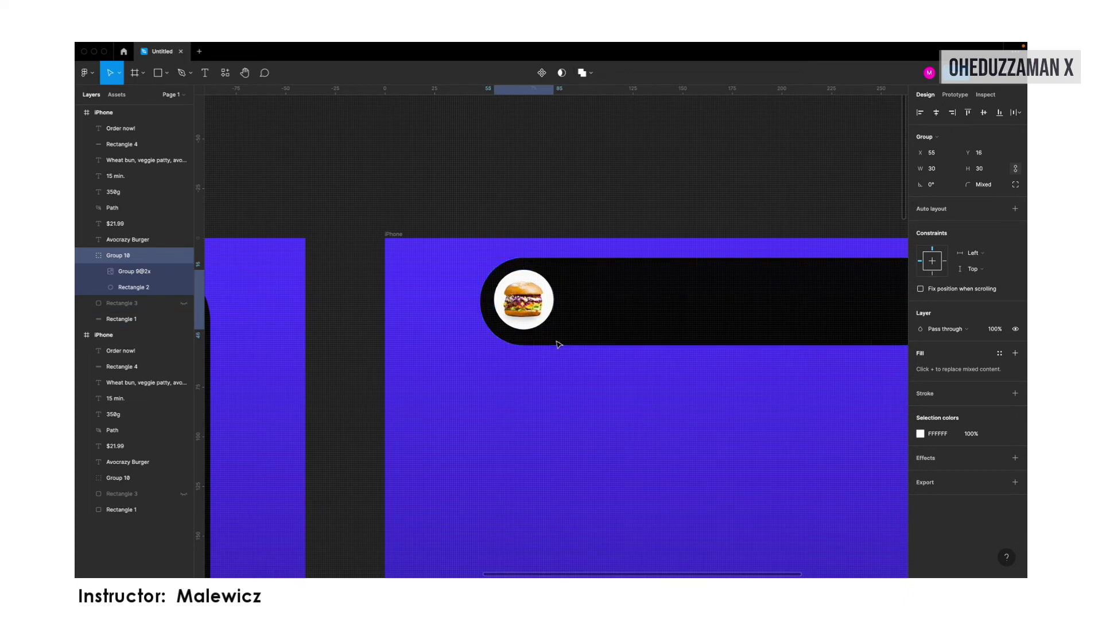
scroll(560, 344, down, 5)
click(602, 280)
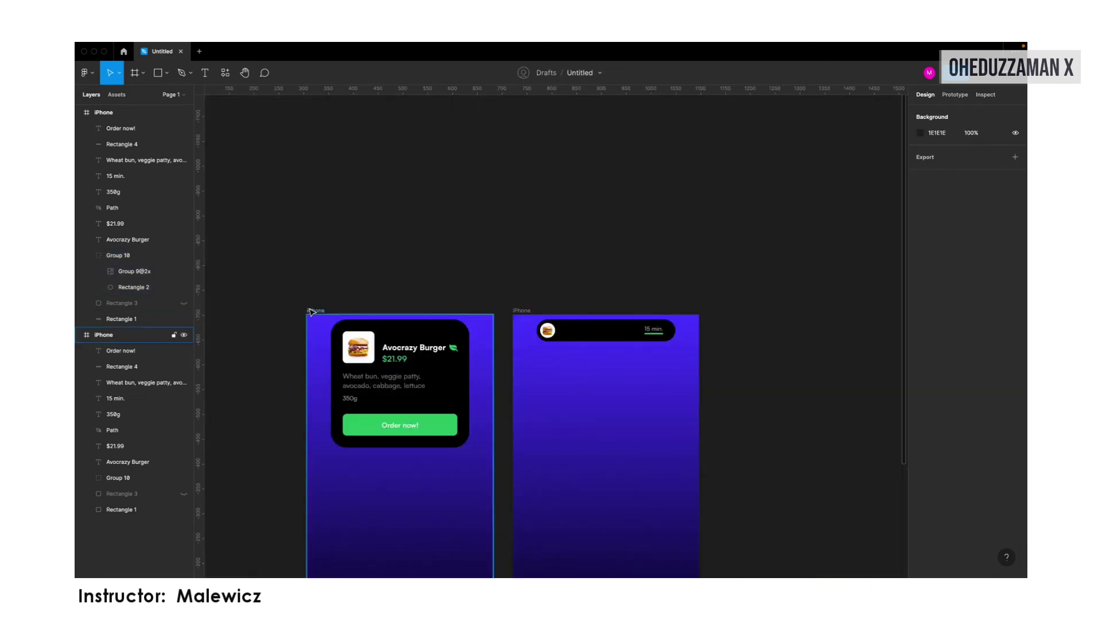
Link the card and pill frames both ways with On tap, Smart animate, Ease out 300ms
click(332, 312)
click(955, 95)
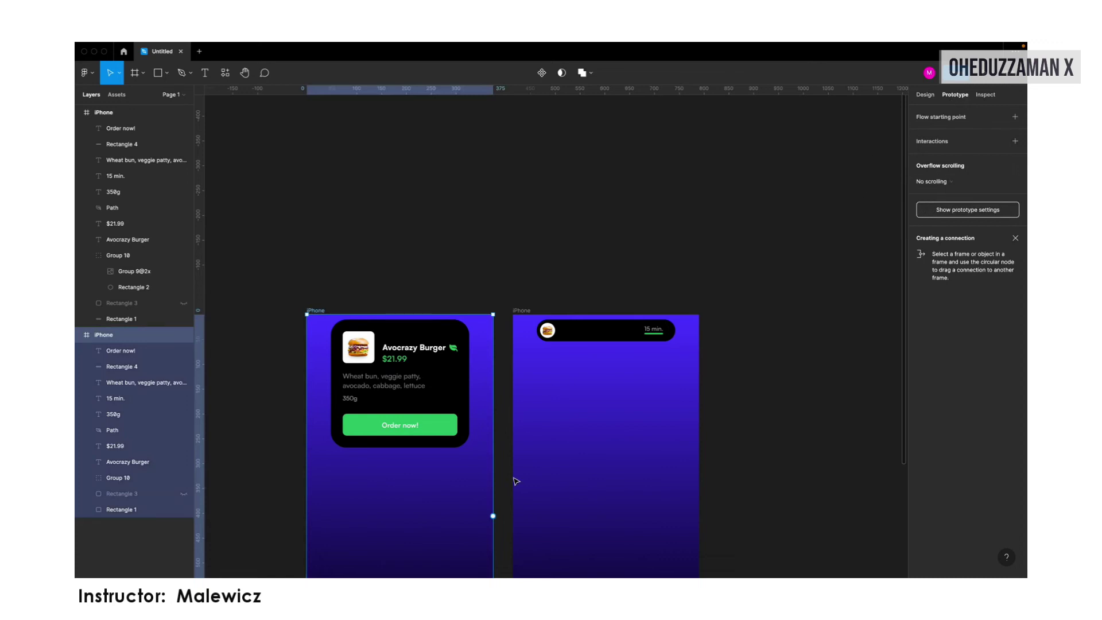
drag(493, 516, 519, 517)
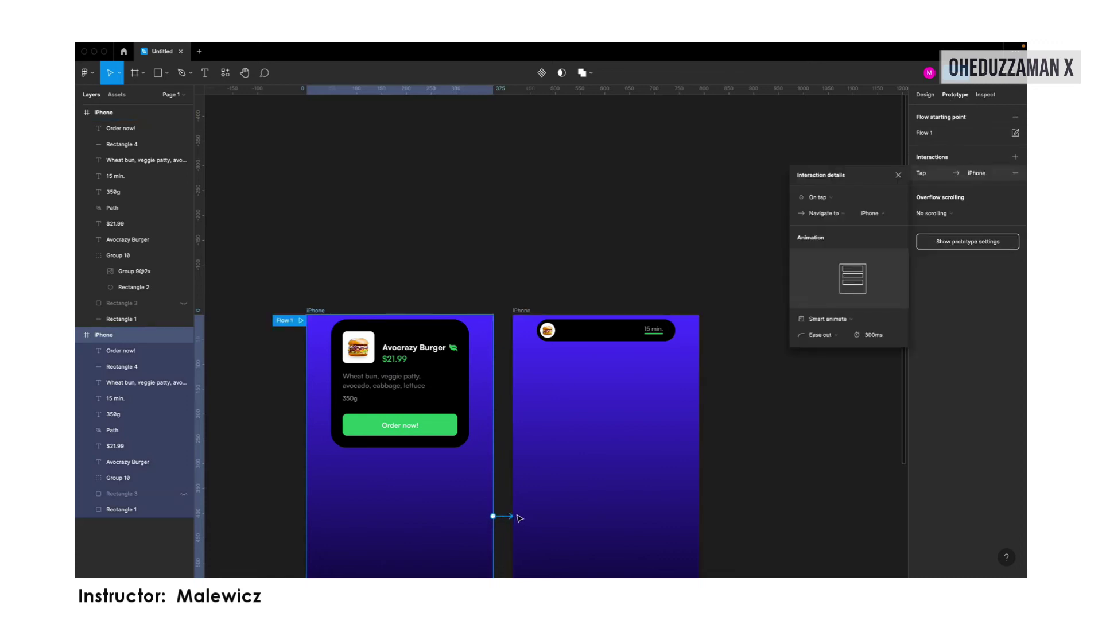
scroll(628, 300, down, 1)
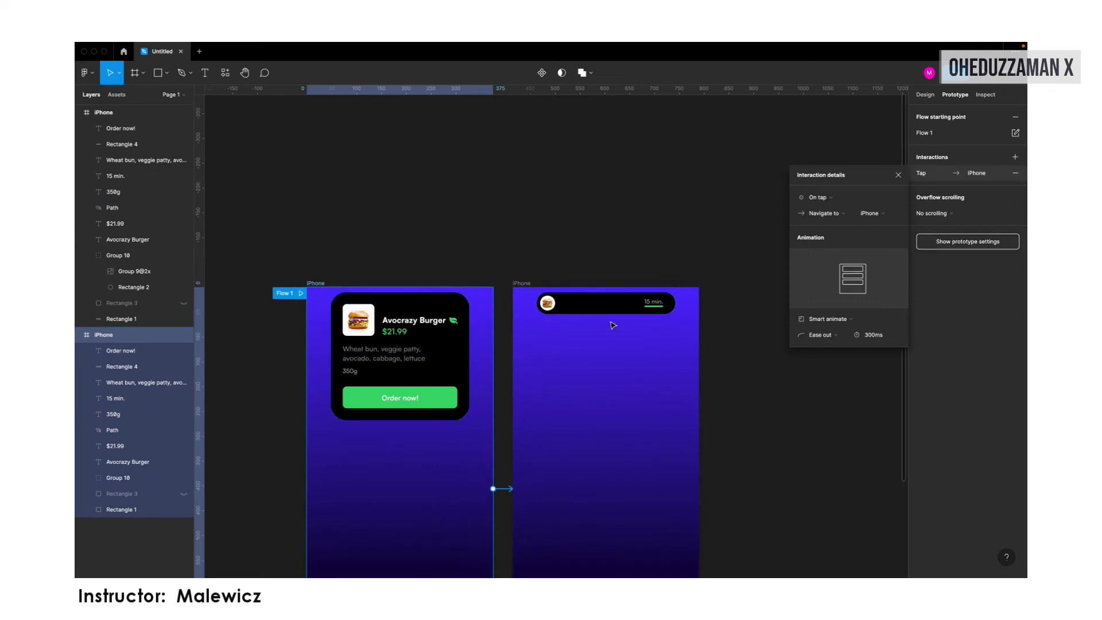
click(518, 285)
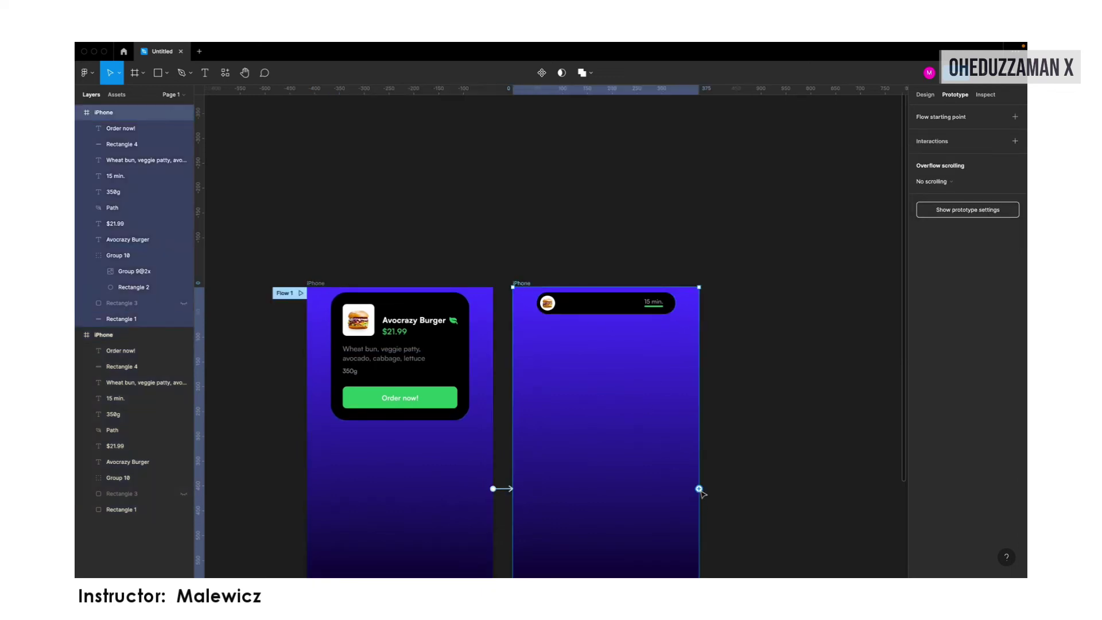
drag(473, 471, 473, 470)
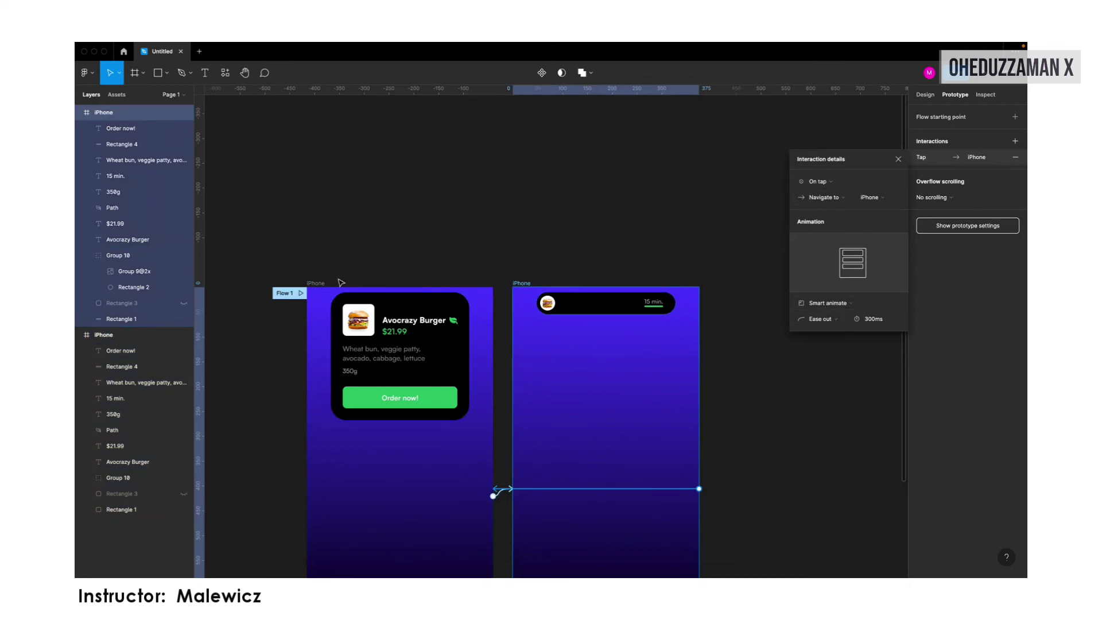
click(317, 283)
scroll(523, 258, down, 2)
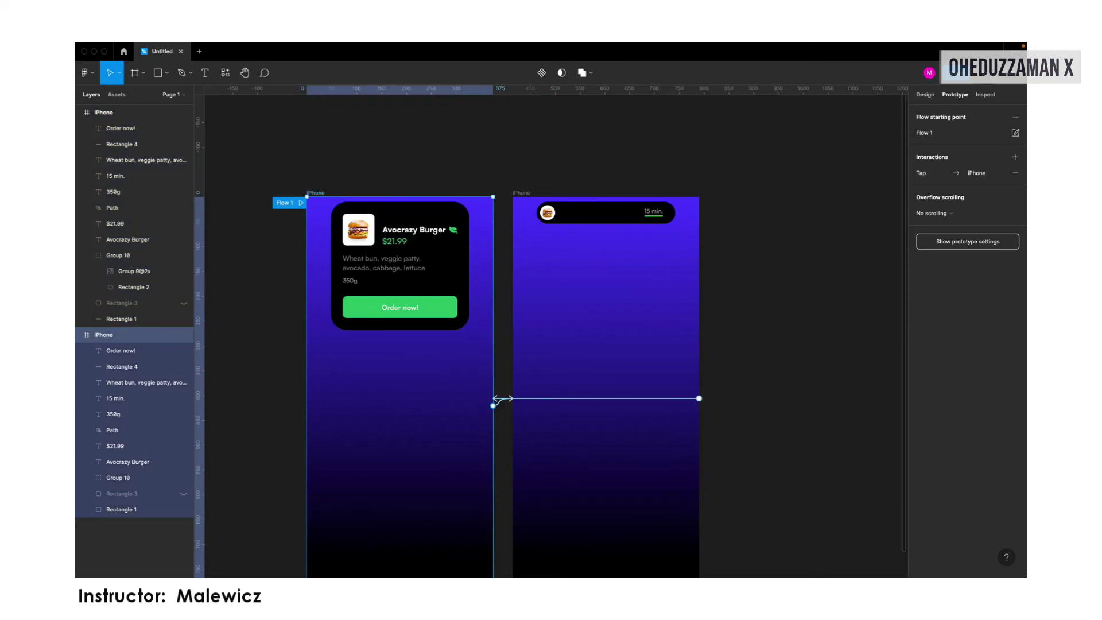
Present the prototype and tap twice to test both transitions
click(1013, 73)
click(585, 340)
click(585, 340)
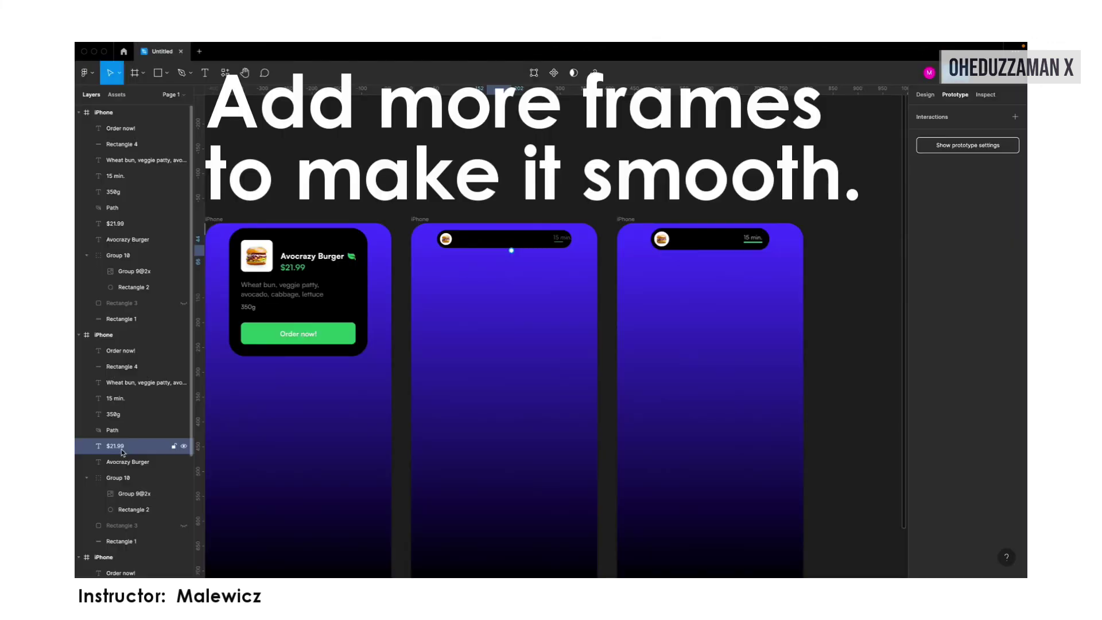
Select the small element below the third pill and nudge it up
click(123, 448)
click(703, 270)
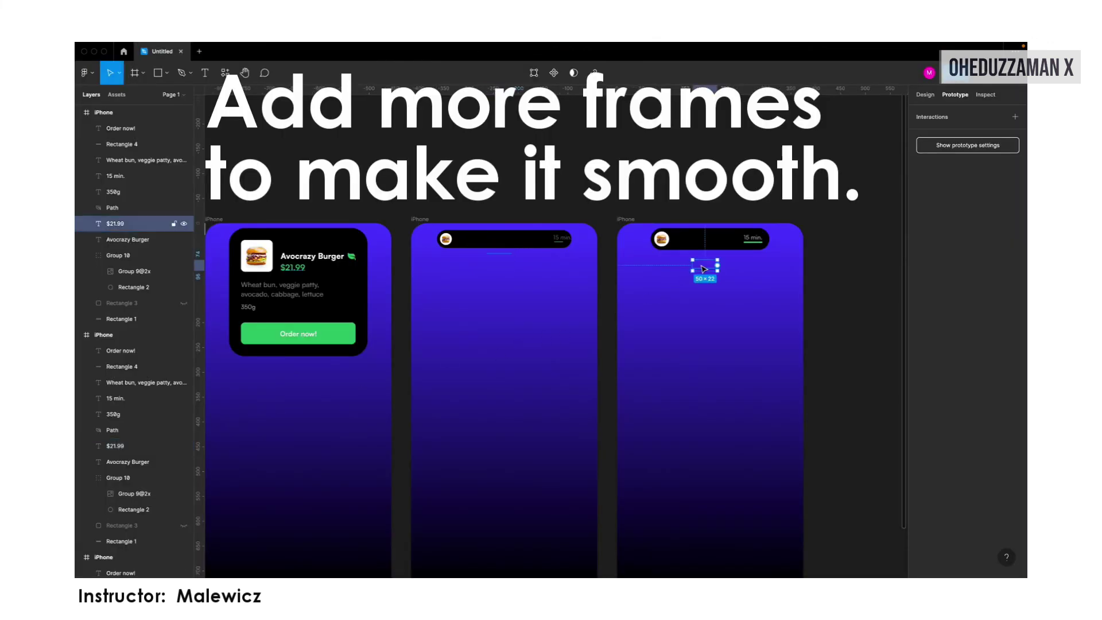
key(shift+Up)
key(shift+Up)
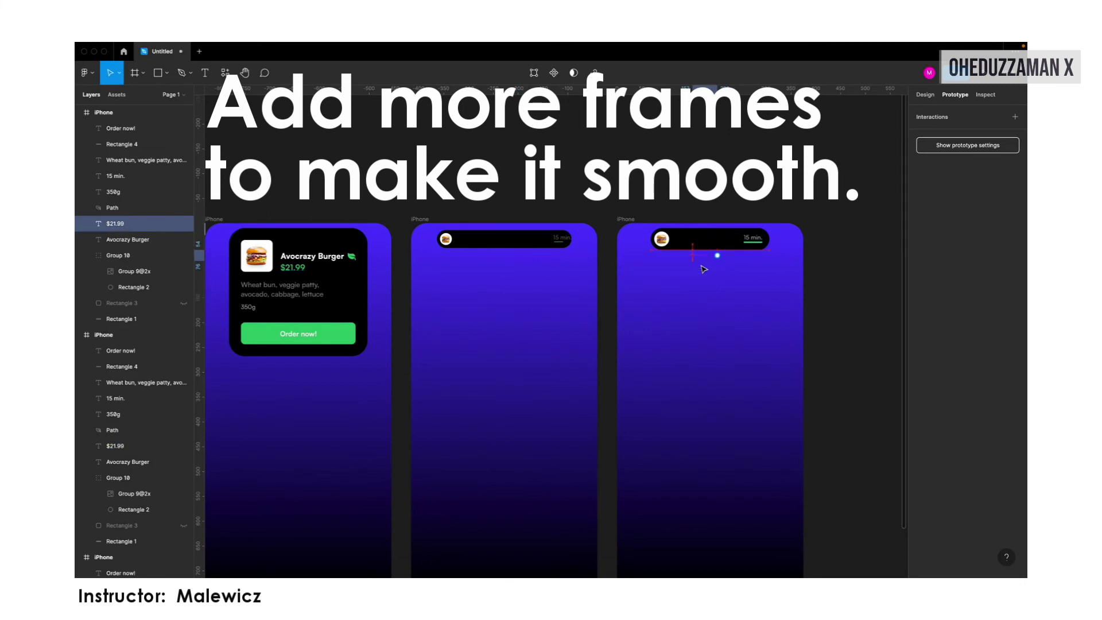
Paste the starry night photo into the first iPhone frame and resize it to fit
click(212, 220)
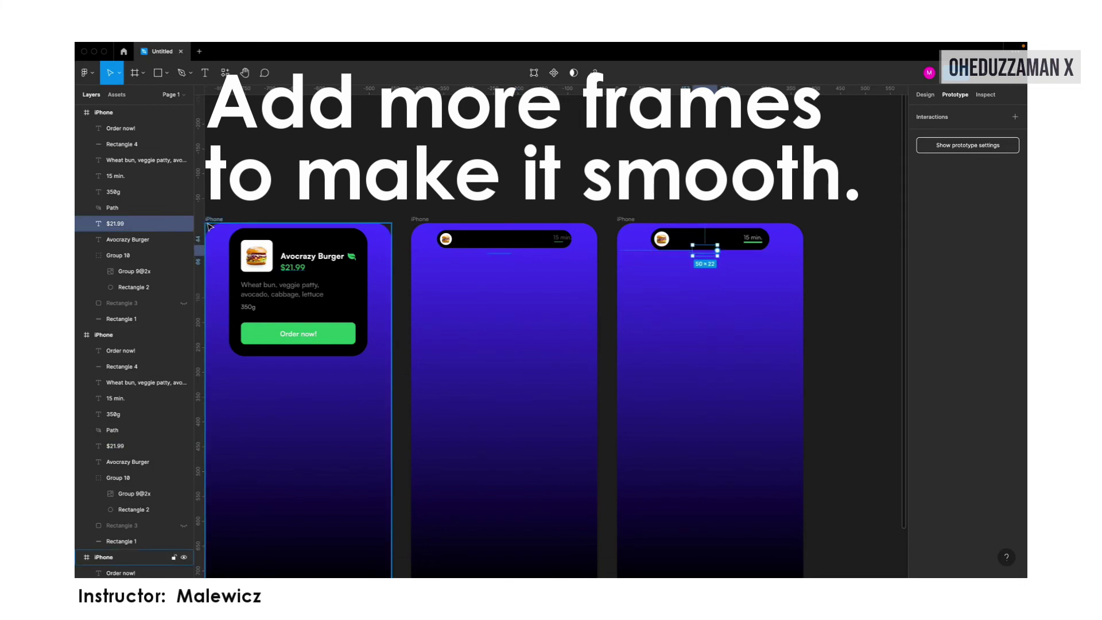
key(ctrl+v)
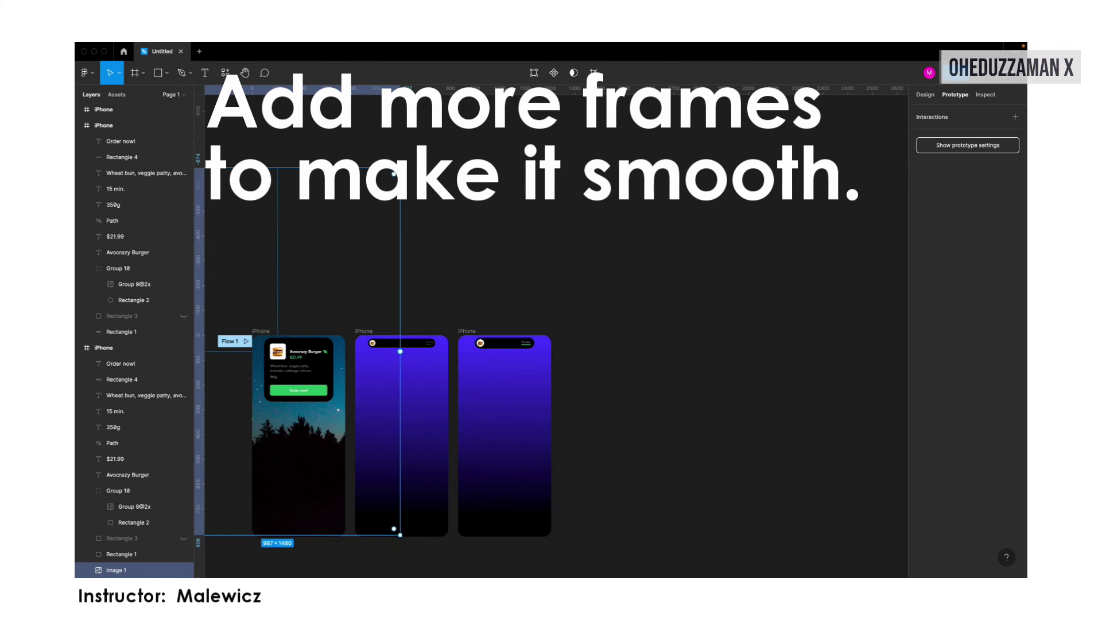
drag(393, 284, 352, 314)
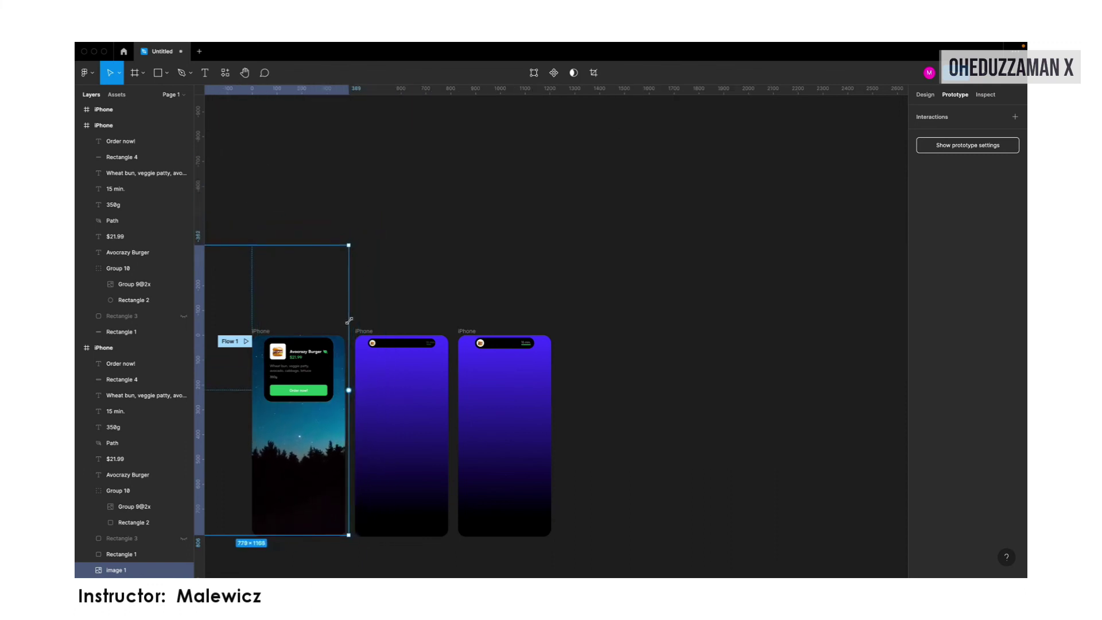
scroll(301, 321, left, 3)
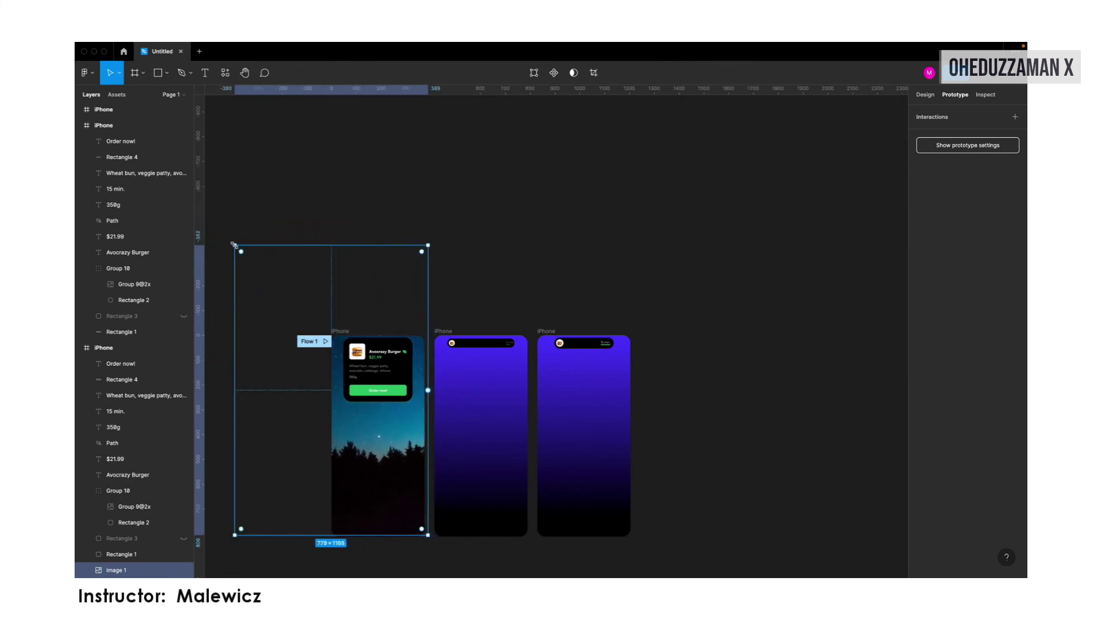
drag(233, 245, 292, 333)
drag(362, 472, 371, 472)
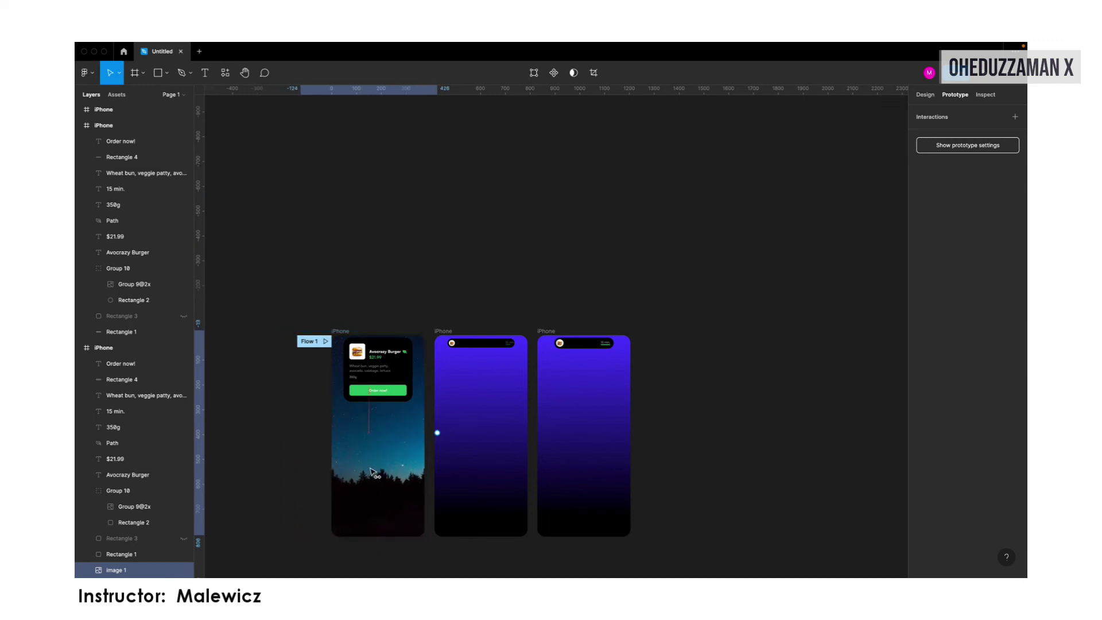
click(373, 471)
Paste the photo into the second iPhone frame and send it to back
key(Escape)
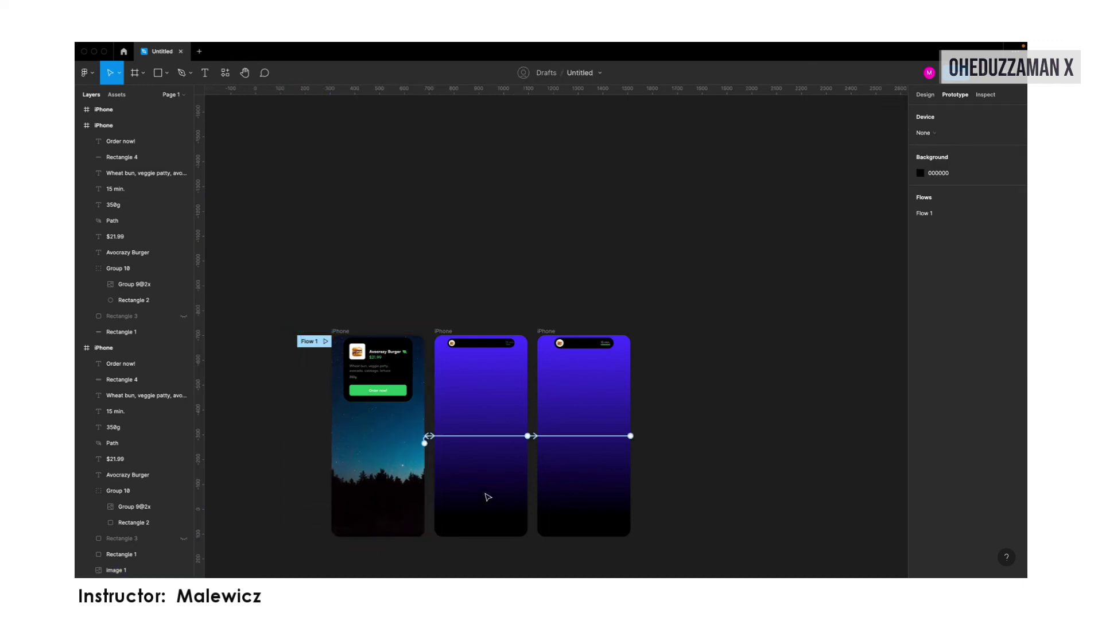
click(462, 336)
key(ctrl+v)
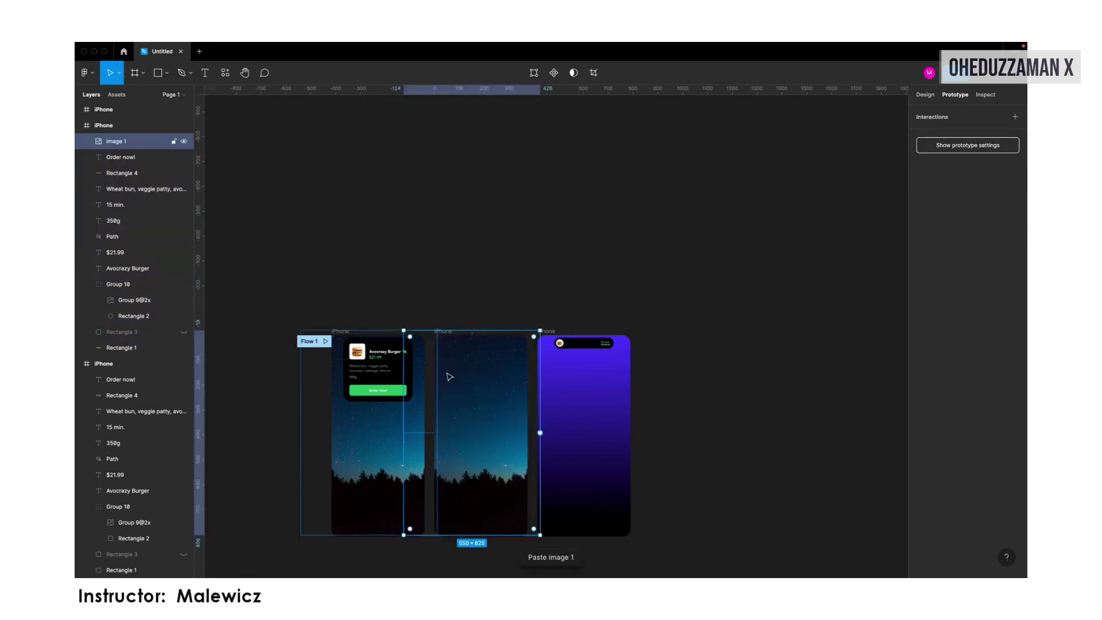
right_click(113, 140)
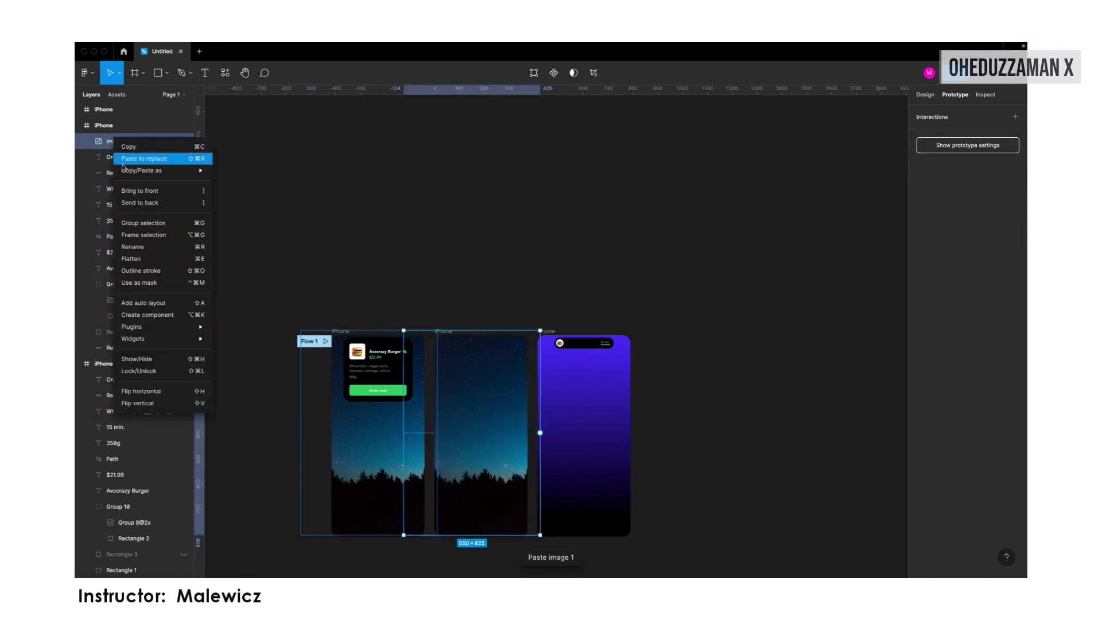
click(150, 203)
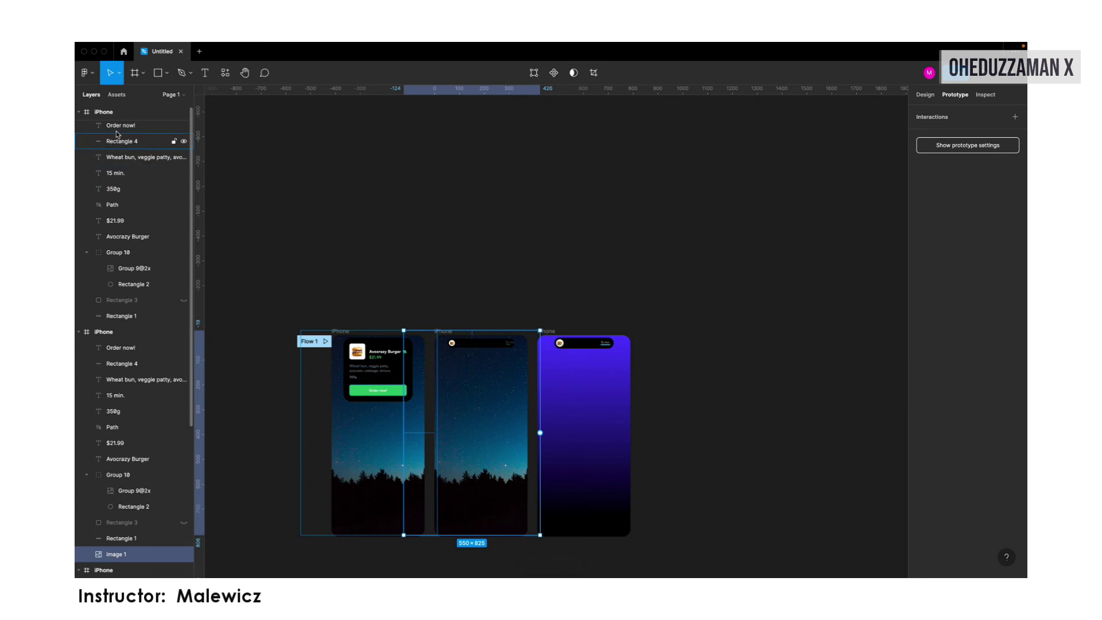
scroll(153, 484, down, 2)
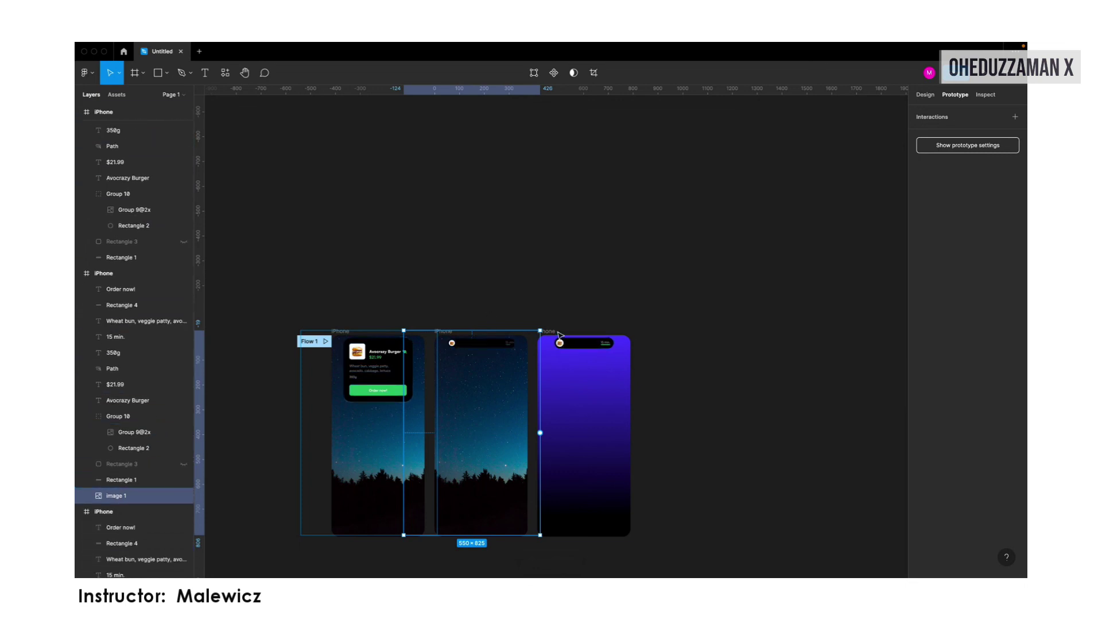
Present the burger order card prototype over the starry night wallpaper
key(super+alt+Return)
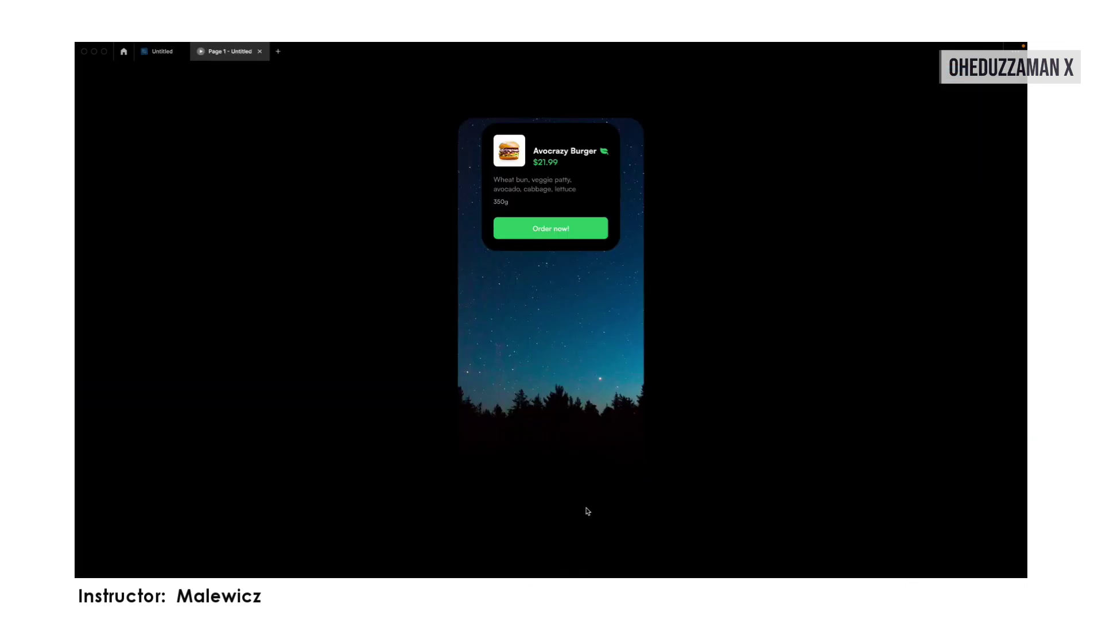